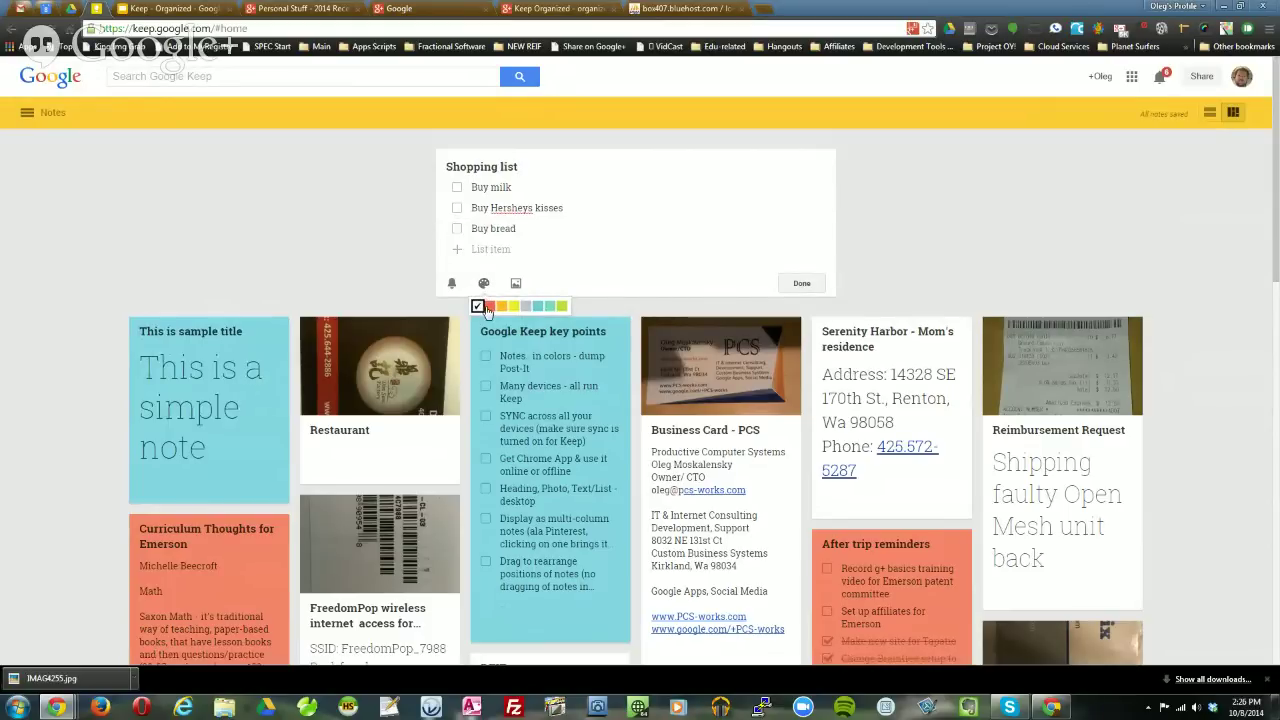
# Color the Shopping list note orange and add the item "Buy Belgian Chocolate Cake".
pyautogui.click(502, 307)
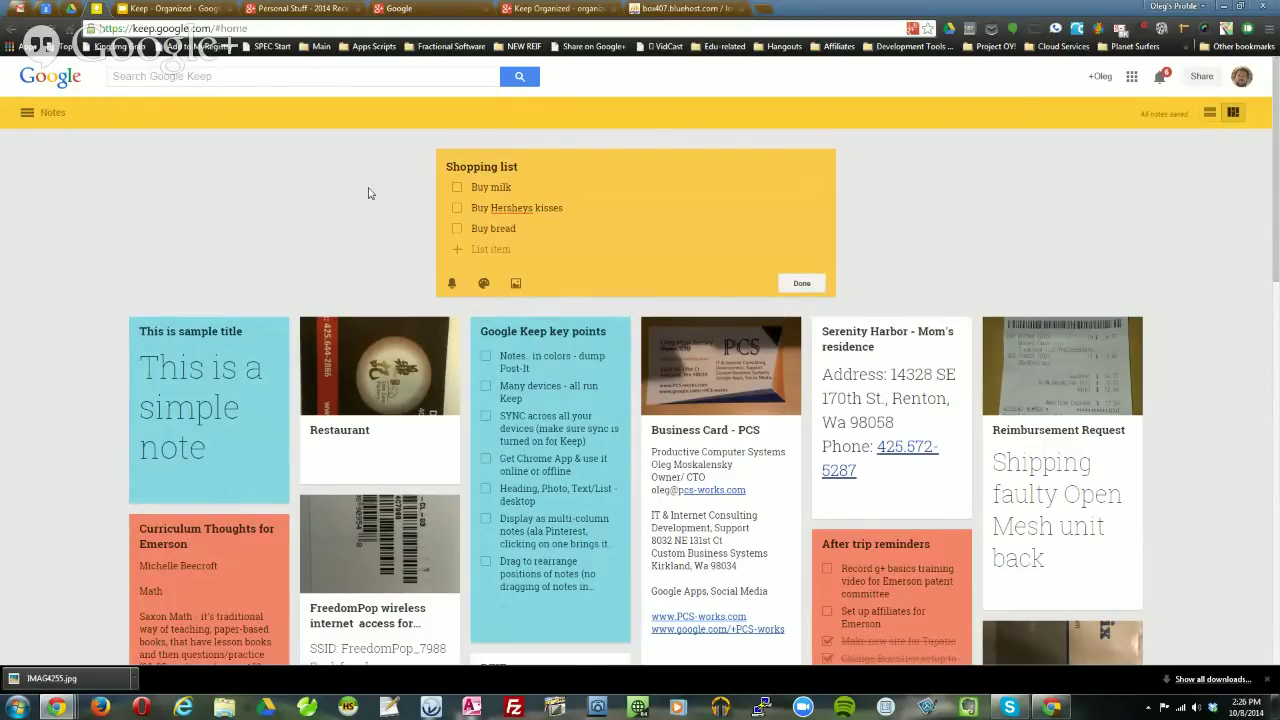
pyautogui.click(488, 250)
pyautogui.write('Buy Belgian Chocolate Cake')
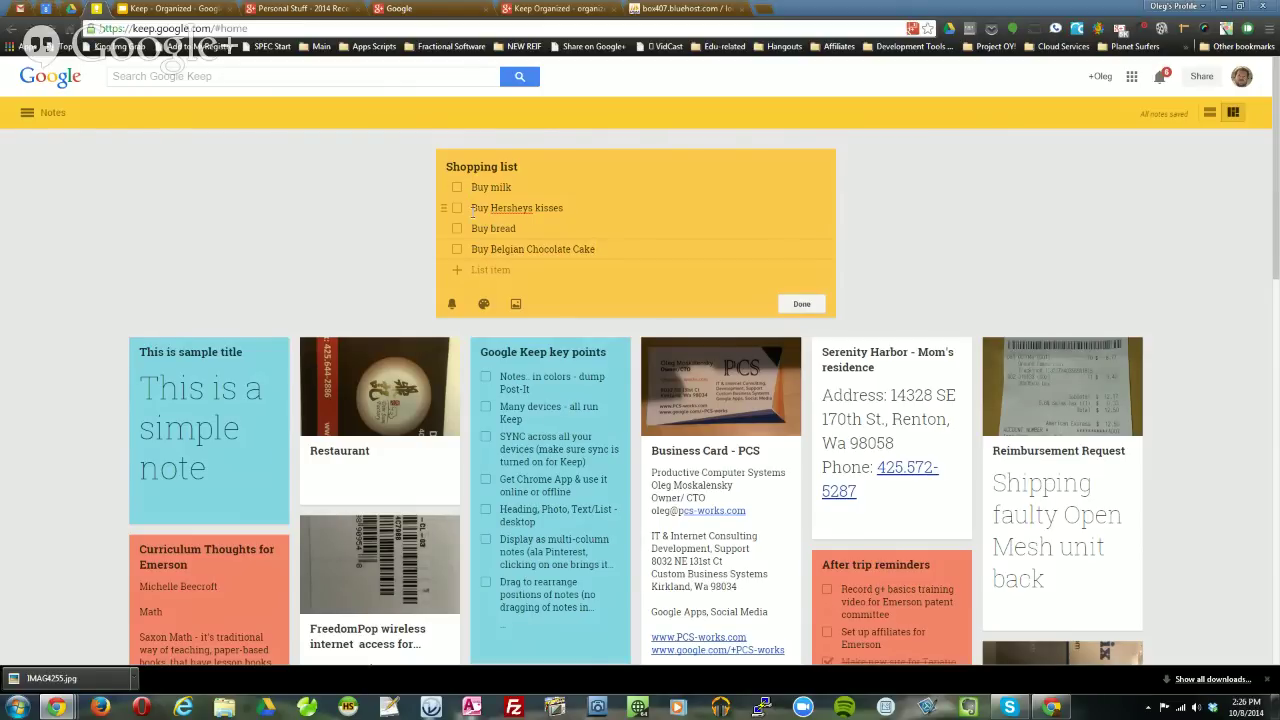
# Check off "Buy Hersheys kisses" in the shopping list and finish editing the note.
pyautogui.click(575, 207)
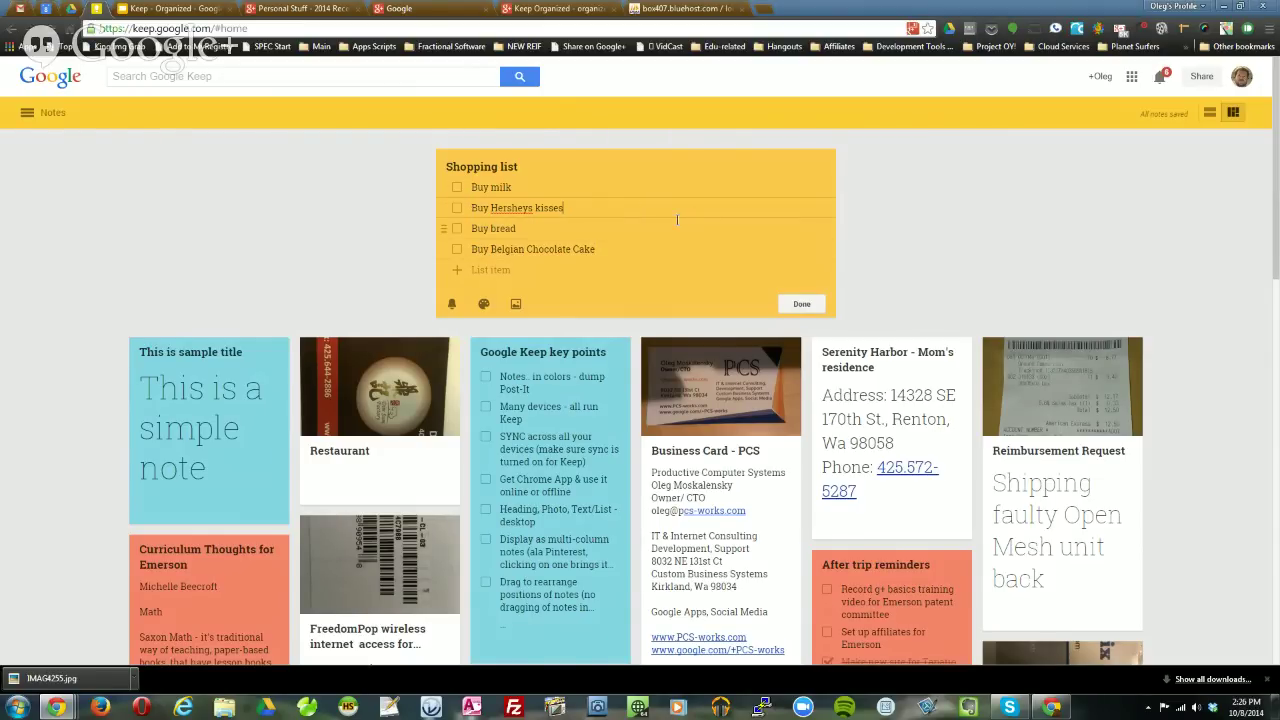
pyautogui.click(458, 210)
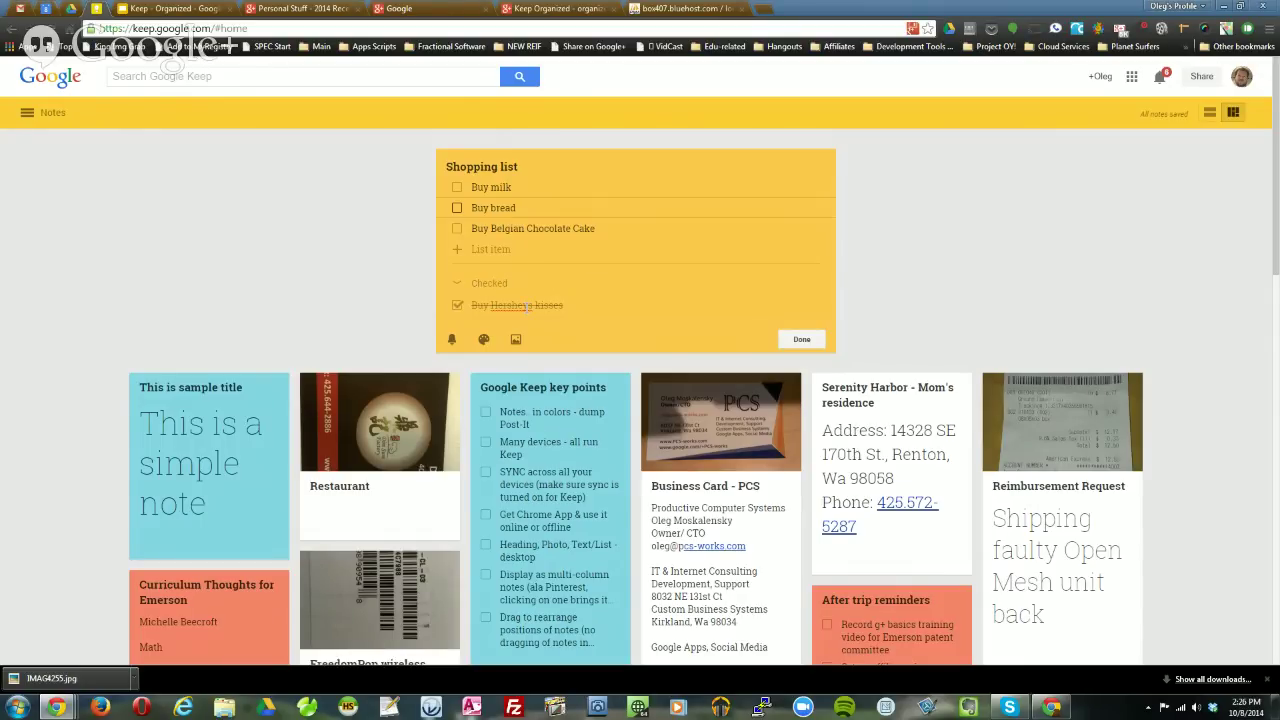
pyautogui.rightClick(559, 208)
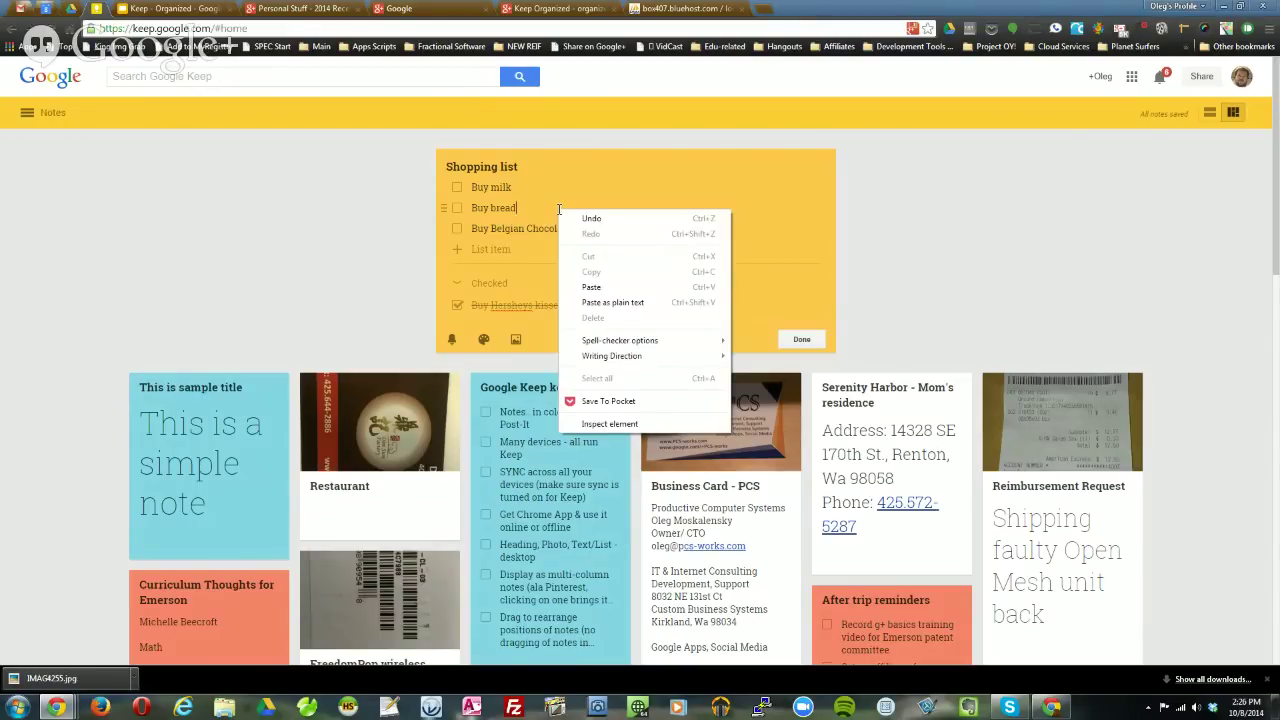
pyautogui.click(375, 212)
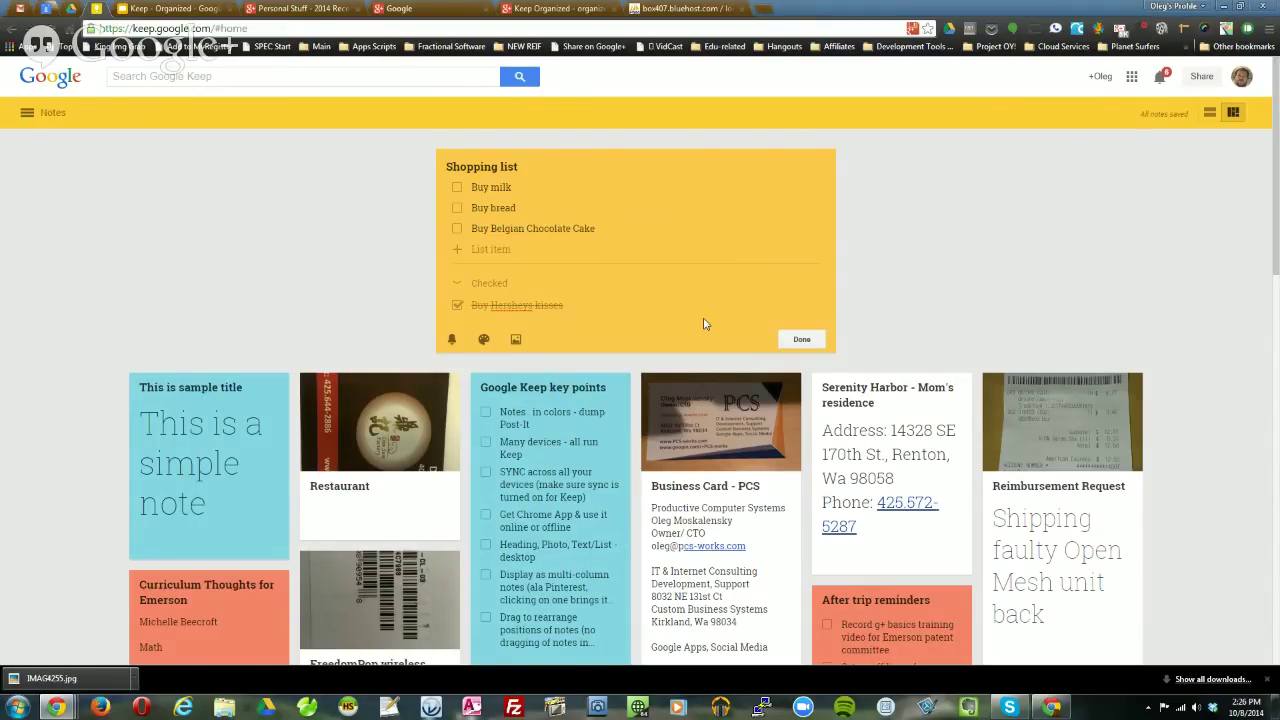
pyautogui.click(801, 339)
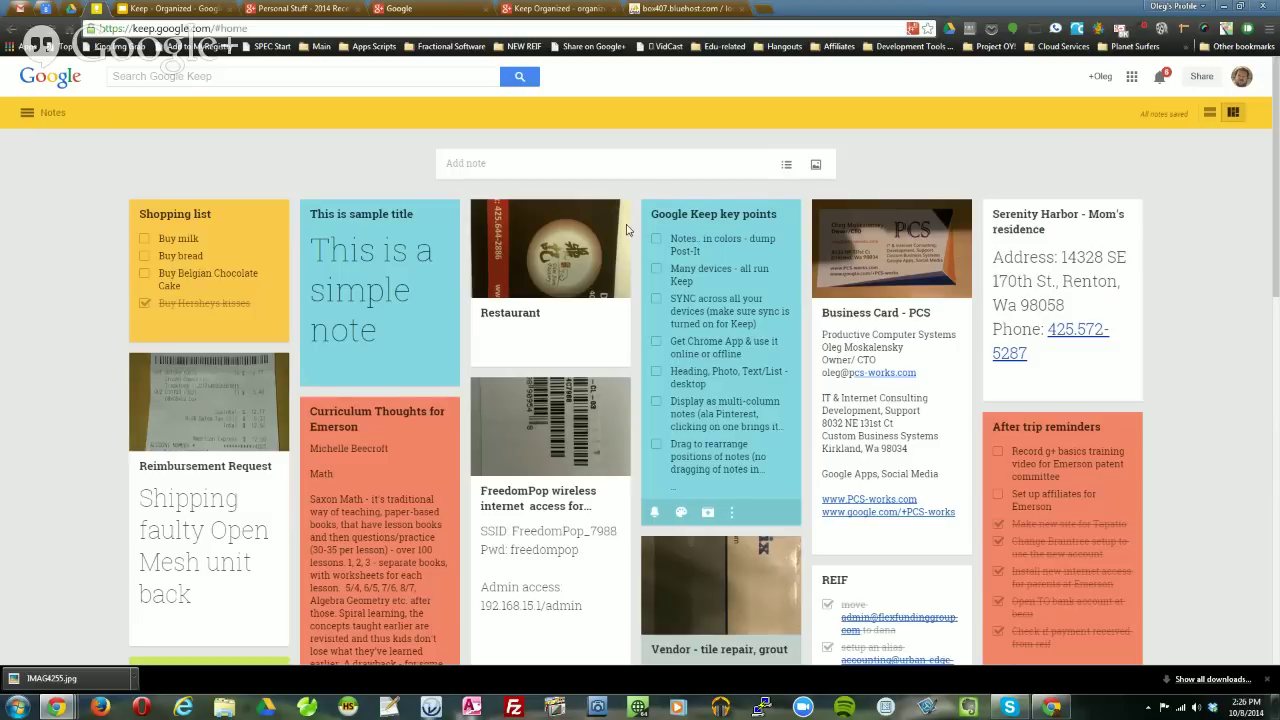
# Reopen the Shopping list note and delete the checked item "Buy Hersheys kisses".
pyautogui.click(215, 245)
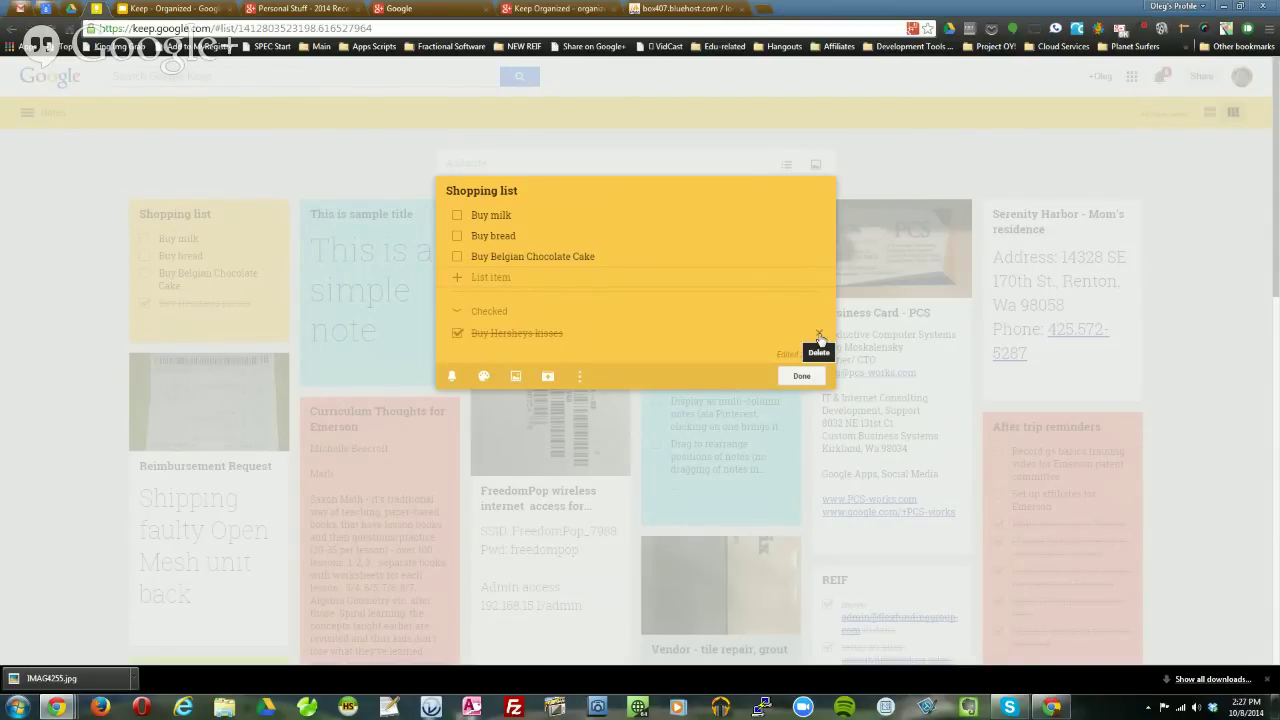
pyautogui.click(819, 336)
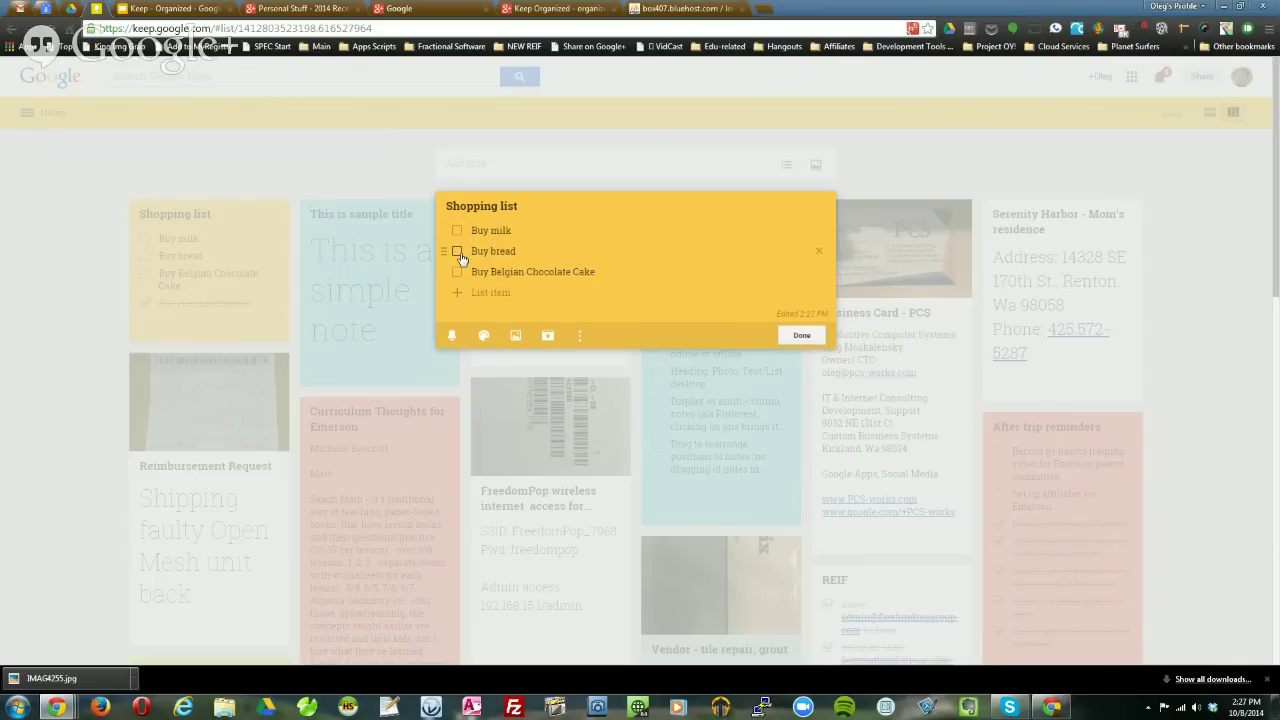
# Check off "Buy bread", move "Buy milk" below "Buy Belgian Chocolate Cake" and close the Shopping list note.
pyautogui.click(457, 251)
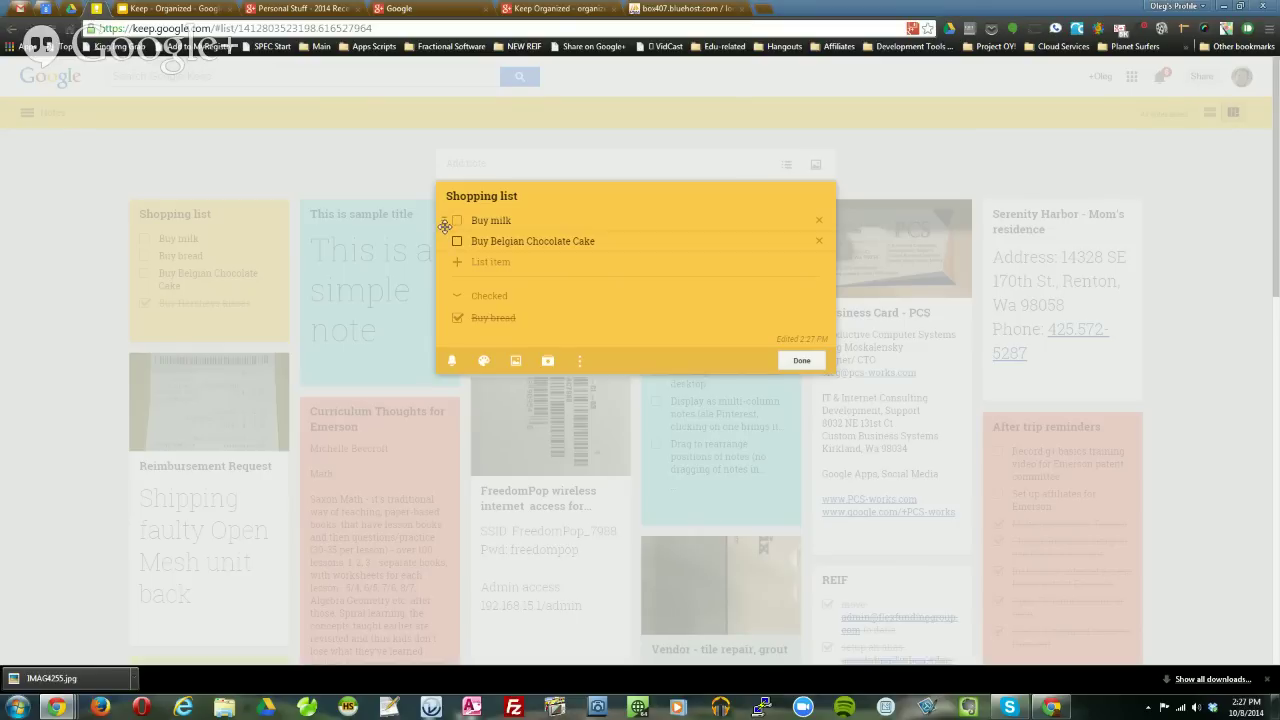
pyautogui.moveTo(444, 227); pyautogui.dragTo(448, 256)
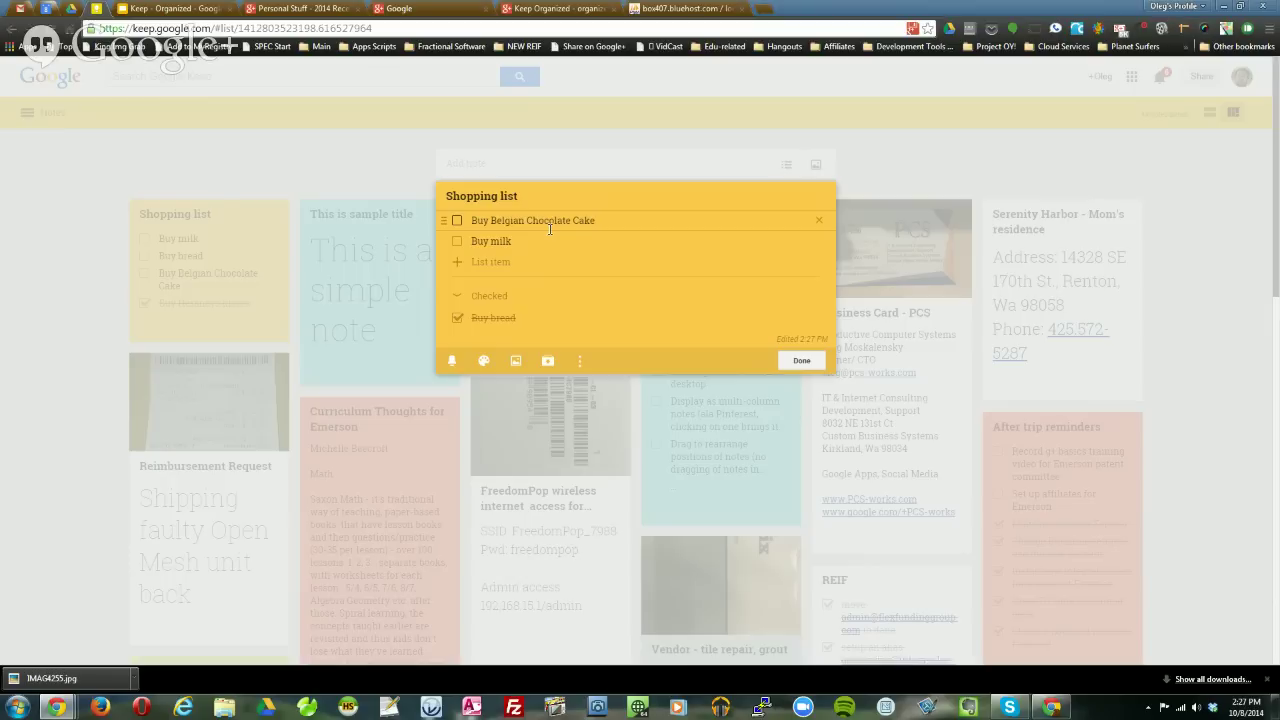
pyautogui.click(801, 361)
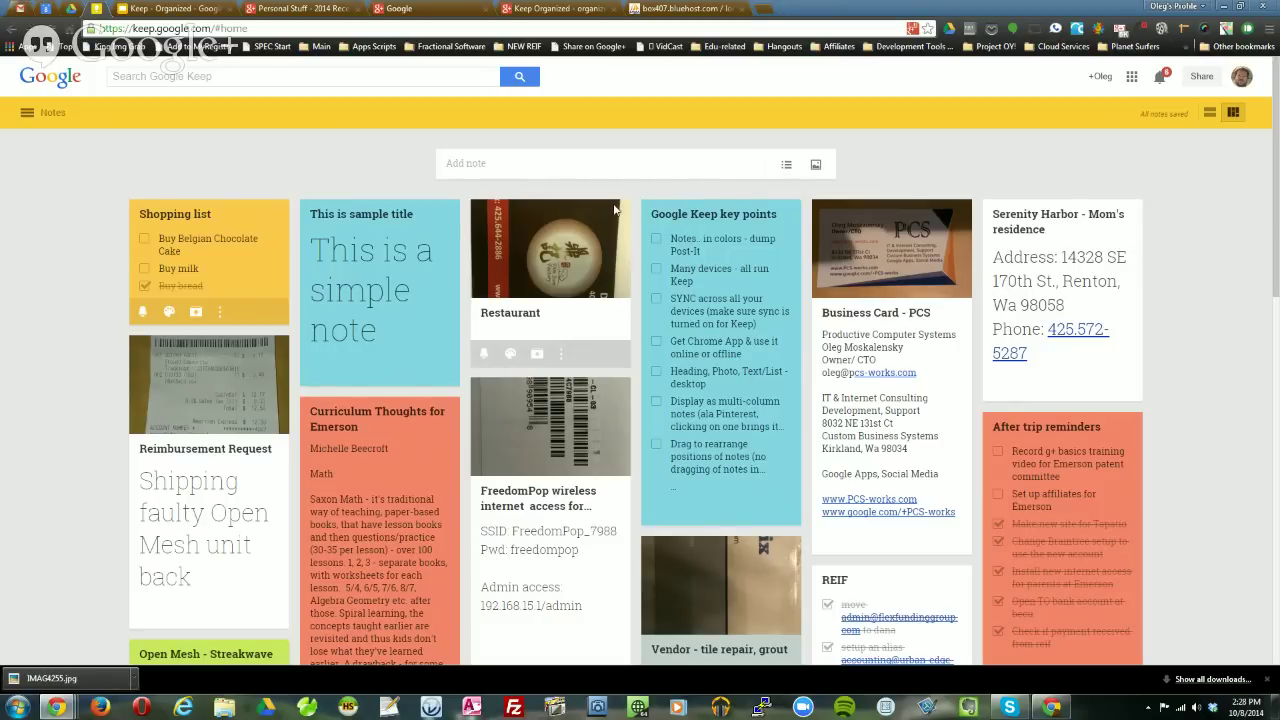
# Start a new note and attach the picture David1.jpg from the Junk folder to it.
pyautogui.click(816, 166)
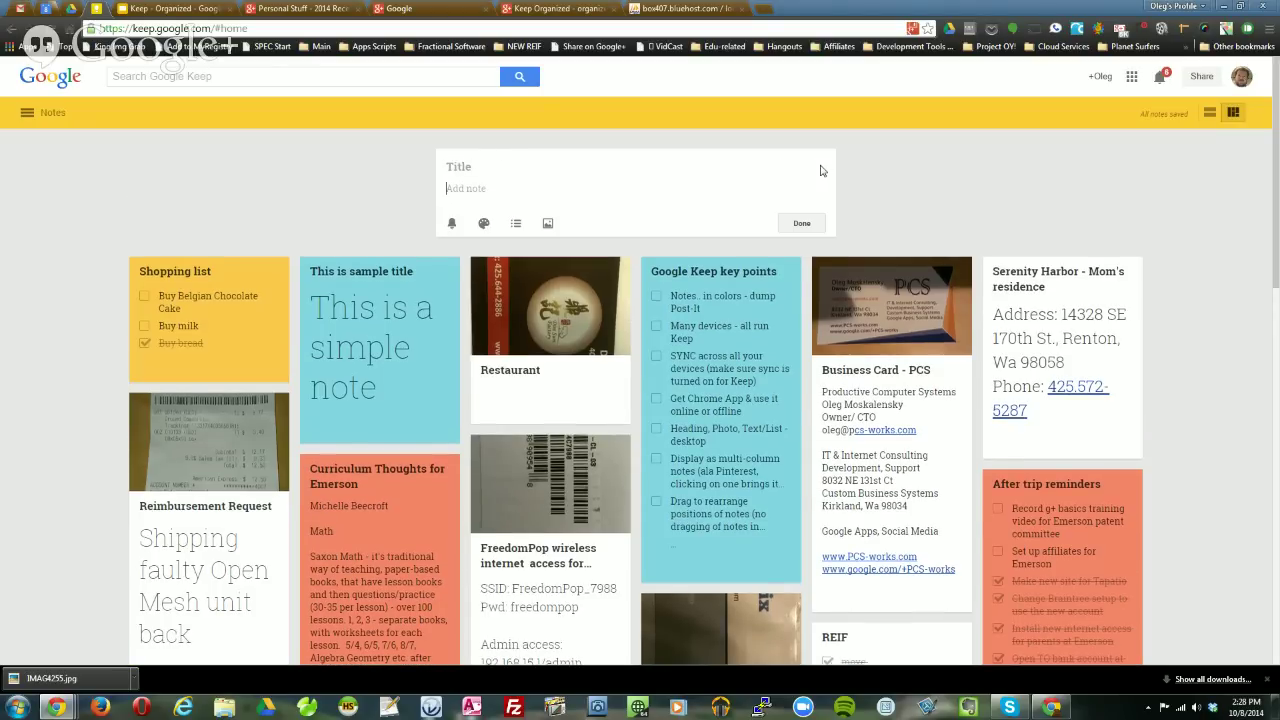
pyautogui.click(549, 224)
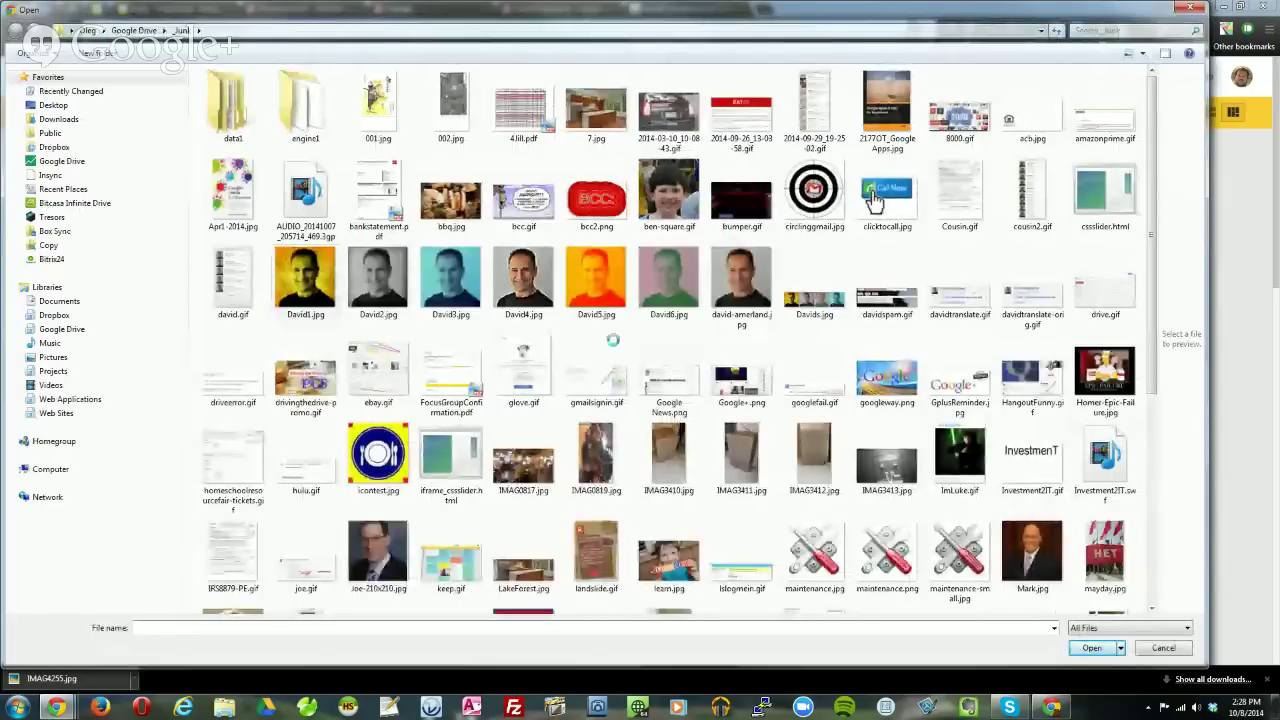
pyautogui.click(305, 285)
pyautogui.click(1092, 648)
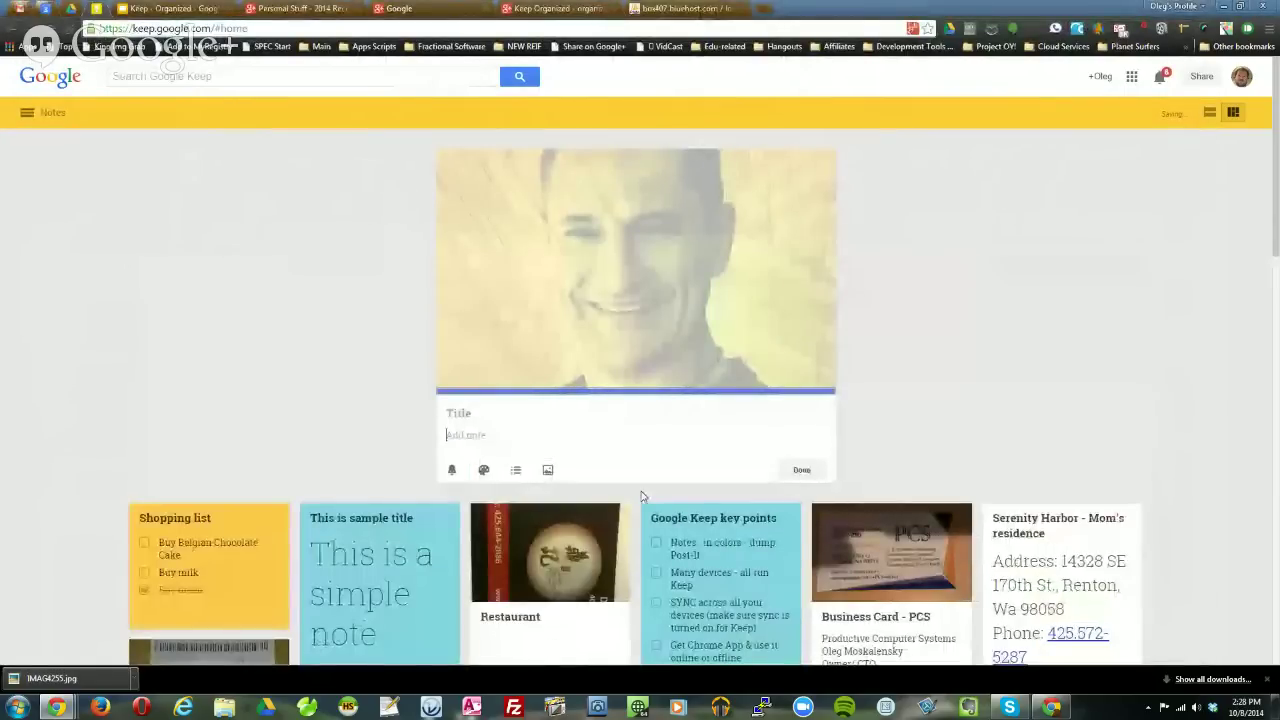
# Title the picture note "Author, Speaker, Analyst, Friend", enter the person's full name as its text and save it.
pyautogui.click(488, 412)
pyautogui.write('Auth')
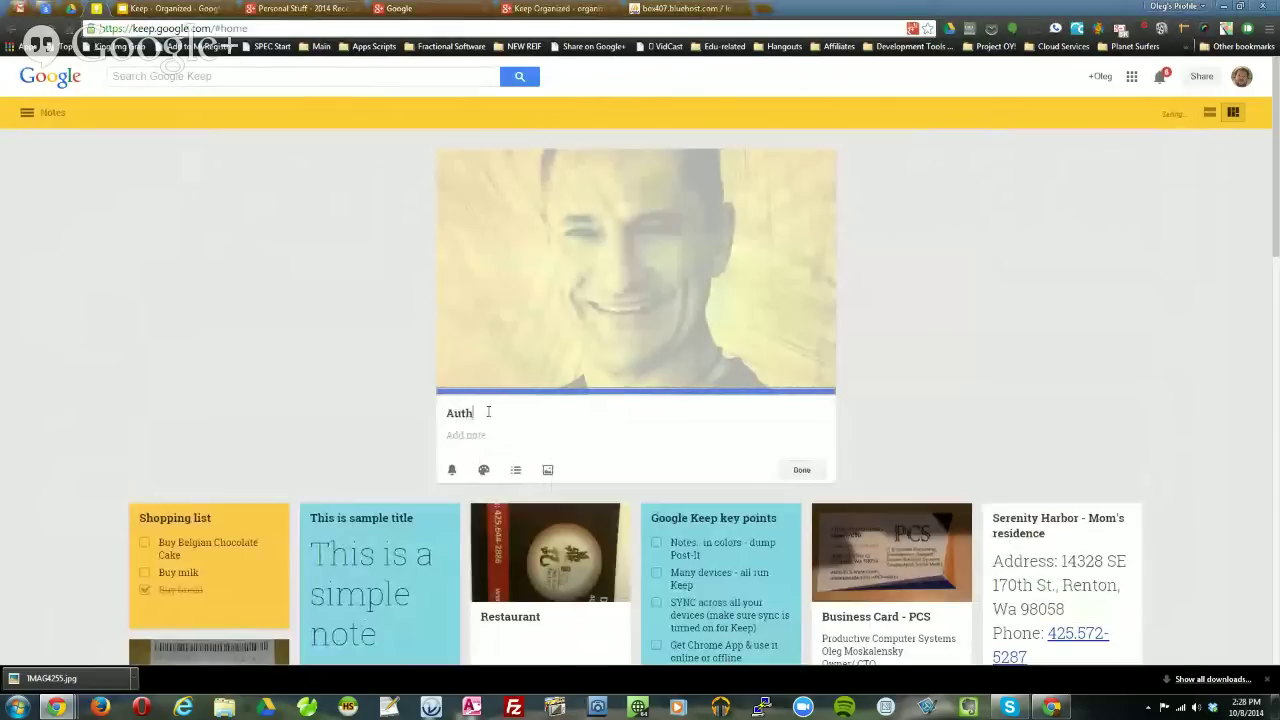
pyautogui.write('or, Speaker, Ana')
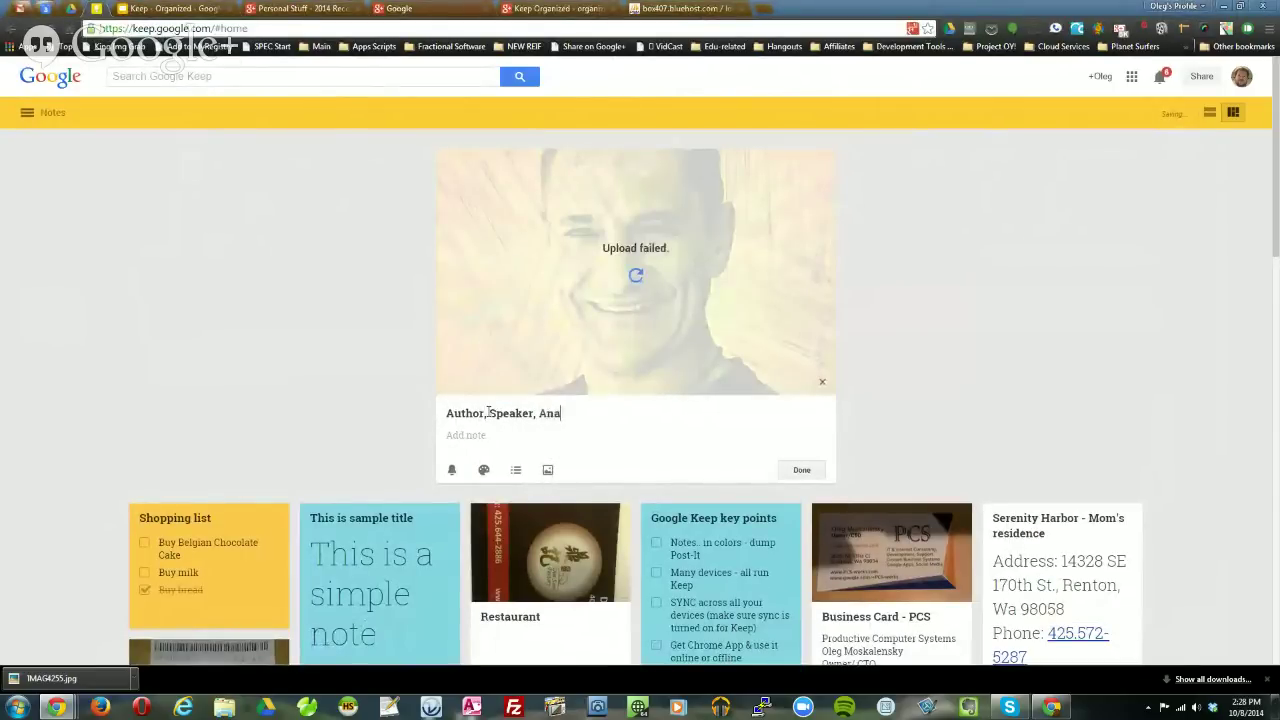
pyautogui.write('lyst, Friend')
pyautogui.press('Return')
pyautogui.write('David Amerland')
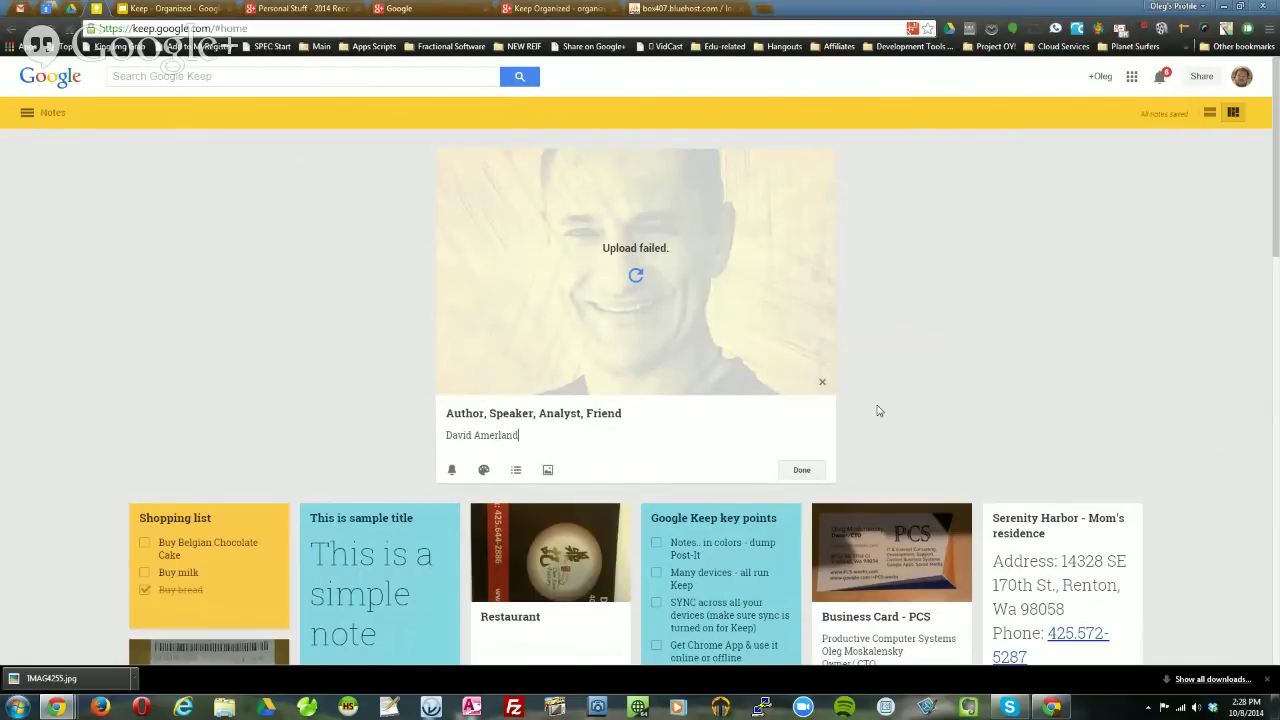
pyautogui.click(805, 470)
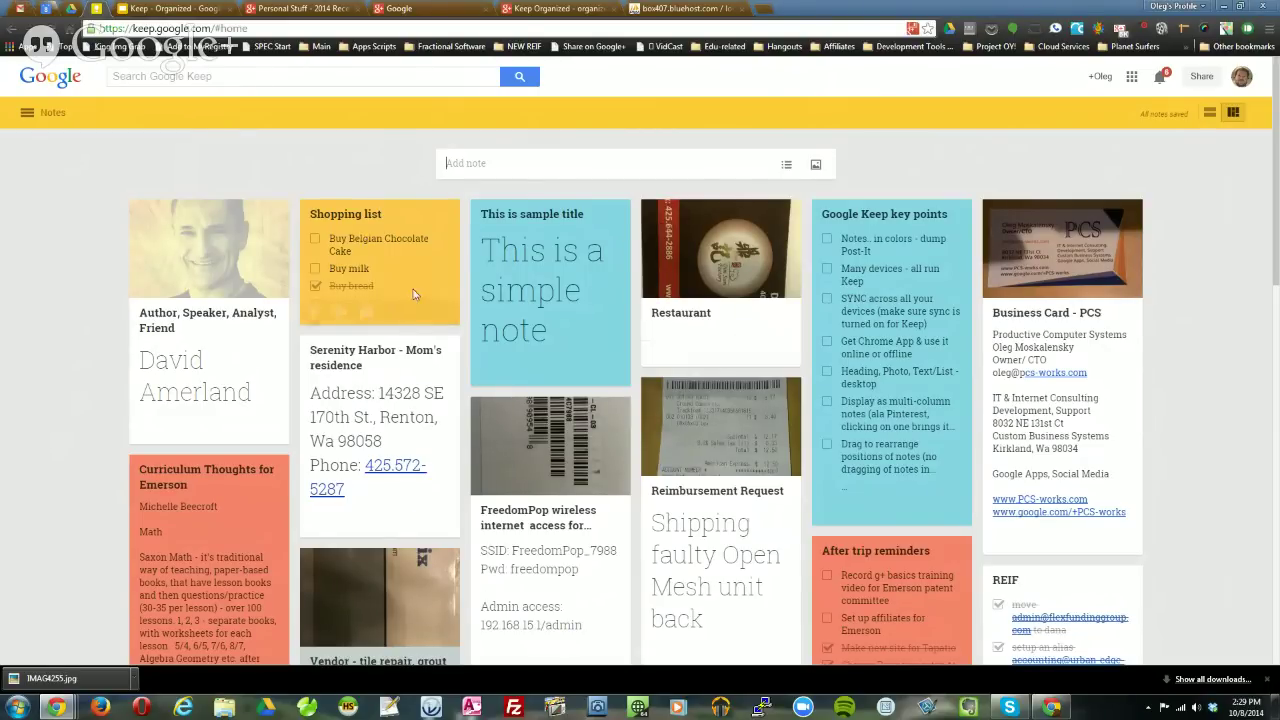
# Add the picture ben-square.jpg to the existing note "This is sample title" and close the note.
pyautogui.click(587, 335)
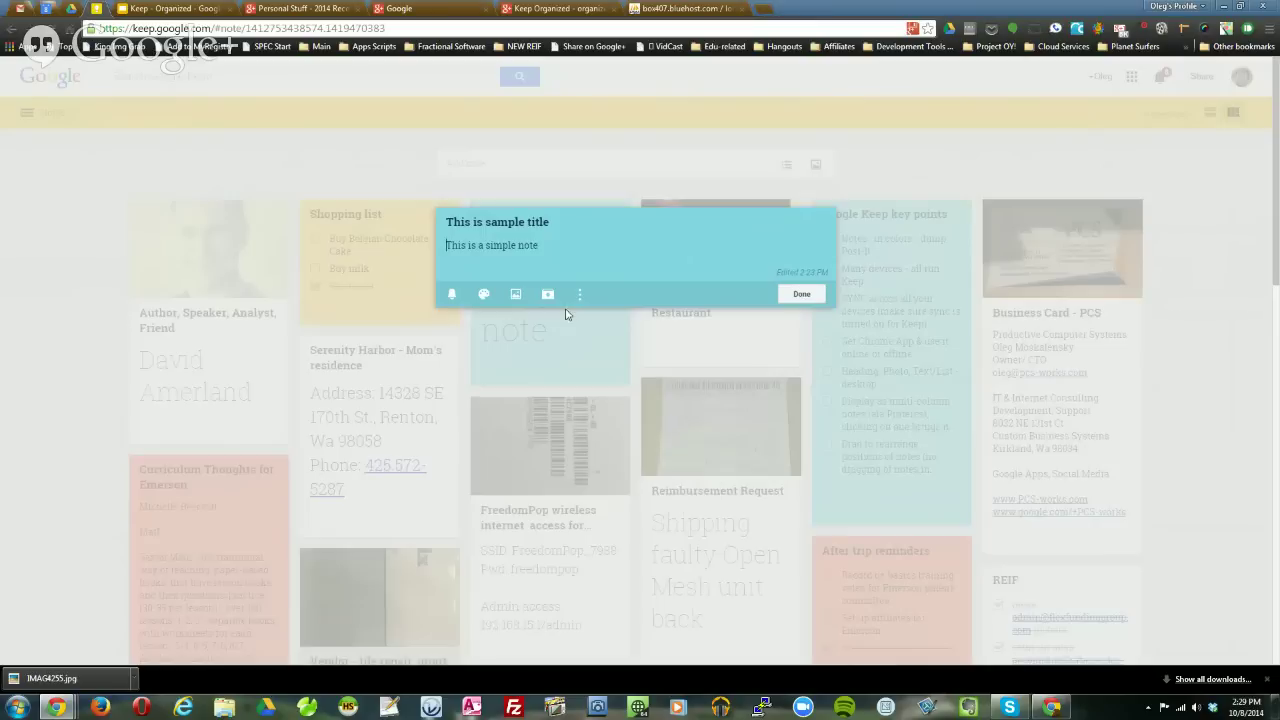
pyautogui.click(516, 295)
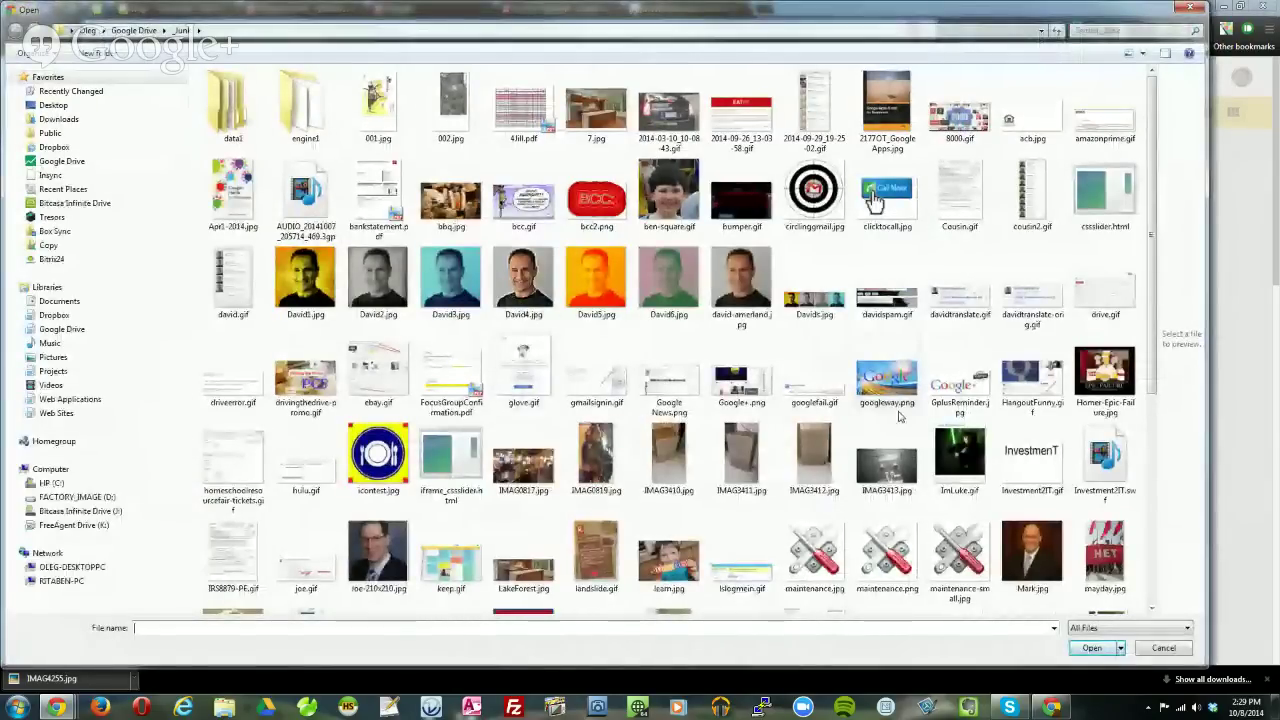
pyautogui.doubleClick(642, 213)
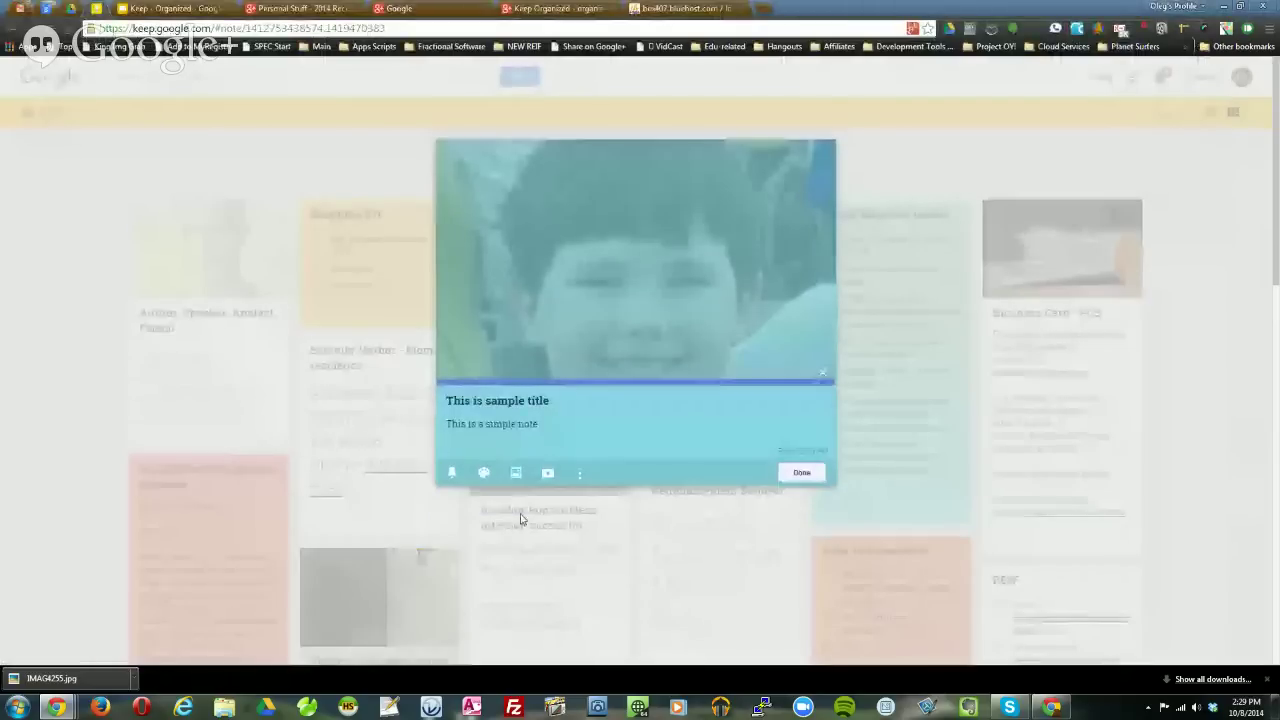
pyautogui.click(798, 484)
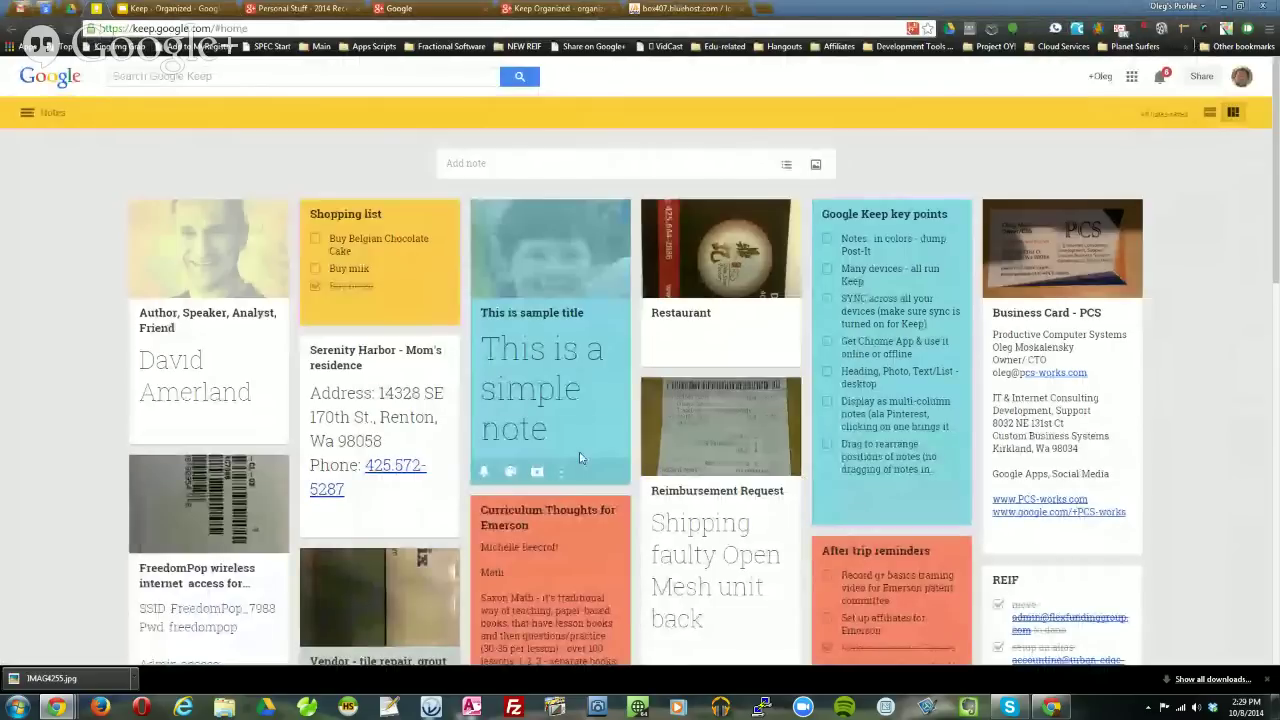
# Add the picture Homer-Epic-Failure.jpg to the Shopping list note and close the note.
pyautogui.click(400, 313)
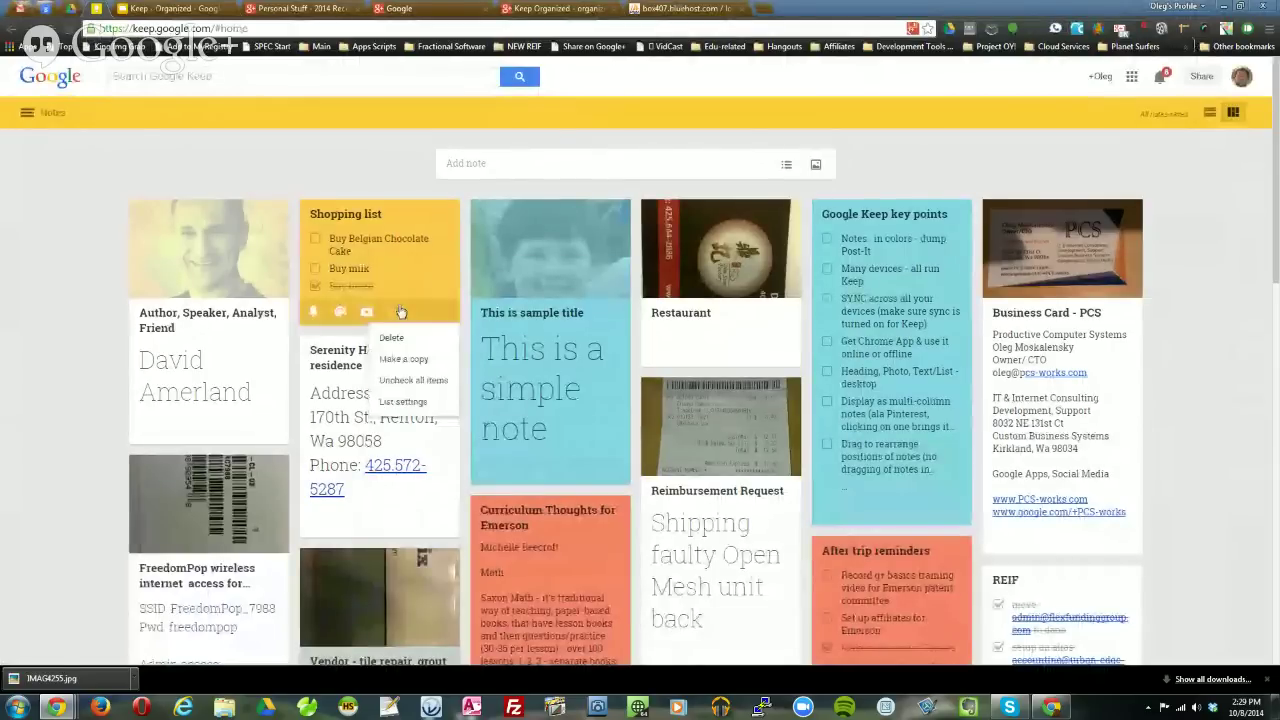
pyautogui.click(431, 285)
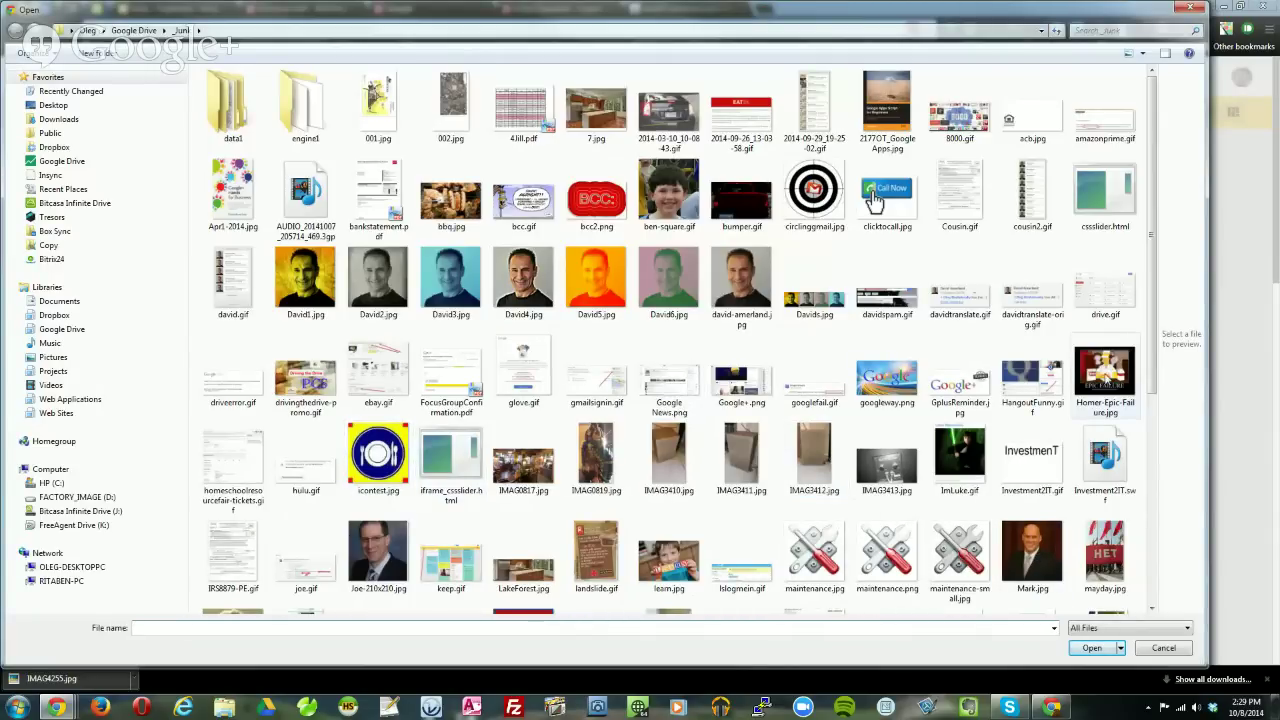
pyautogui.press('Escape')
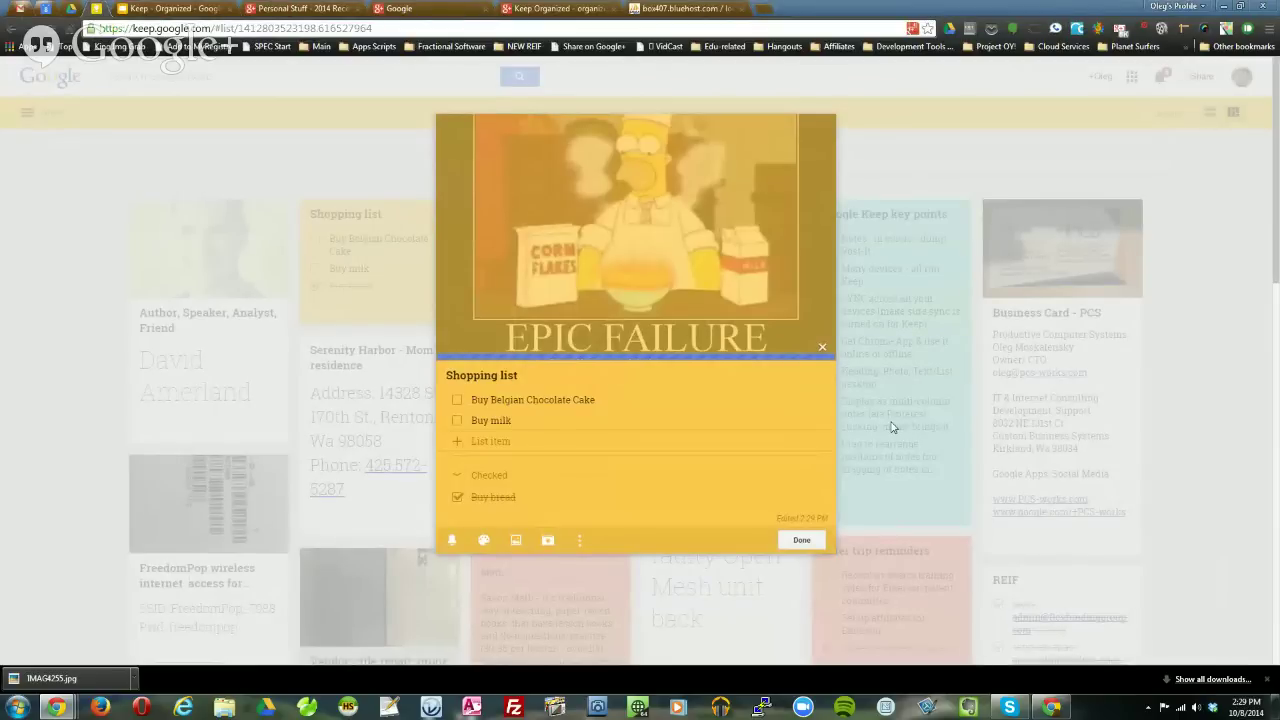
pyautogui.click(803, 541)
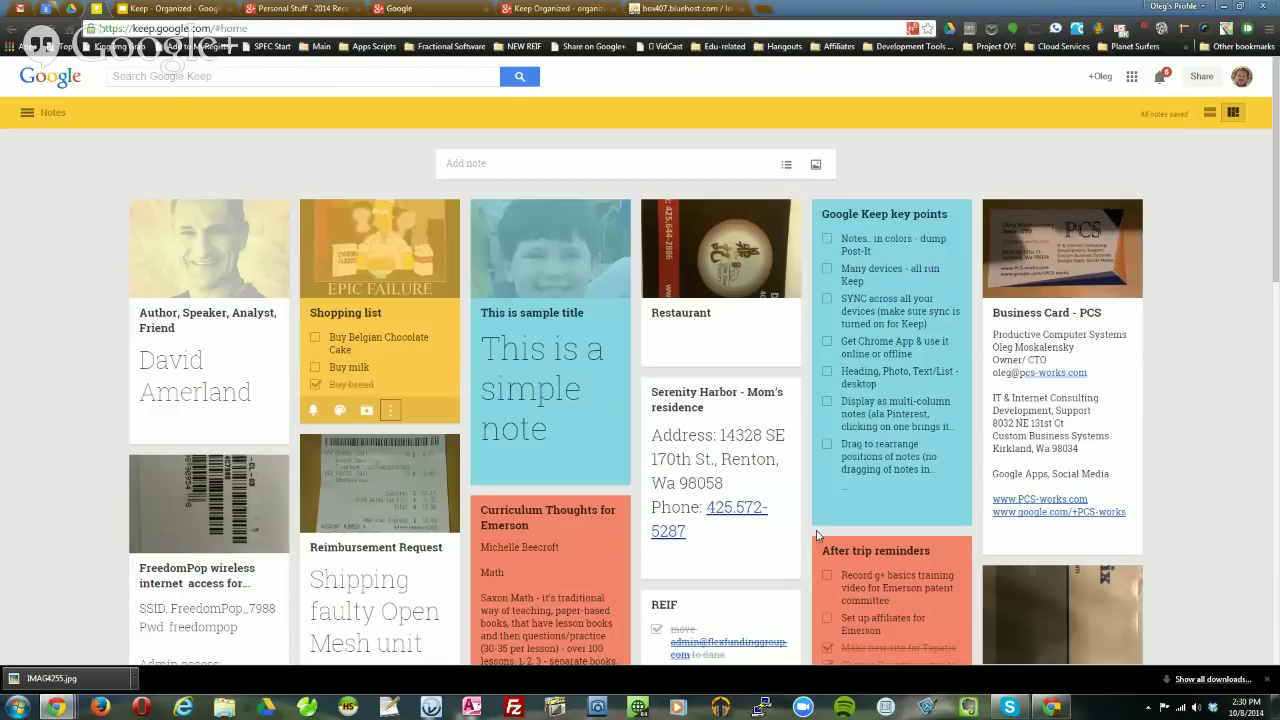
# Look over the full collection of notes, from the new picture notes to the older colored notes and checklists further down.
pyautogui.moveTo(492, 457)
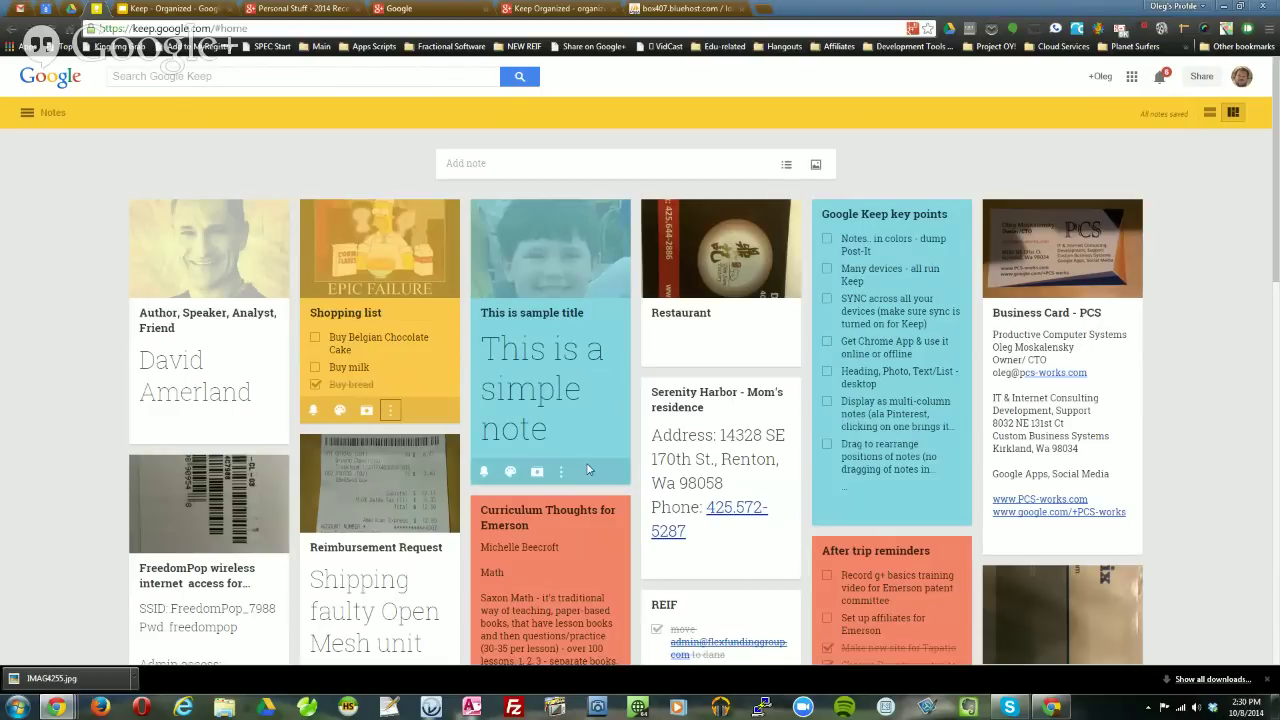
pyautogui.moveTo(339, 410)
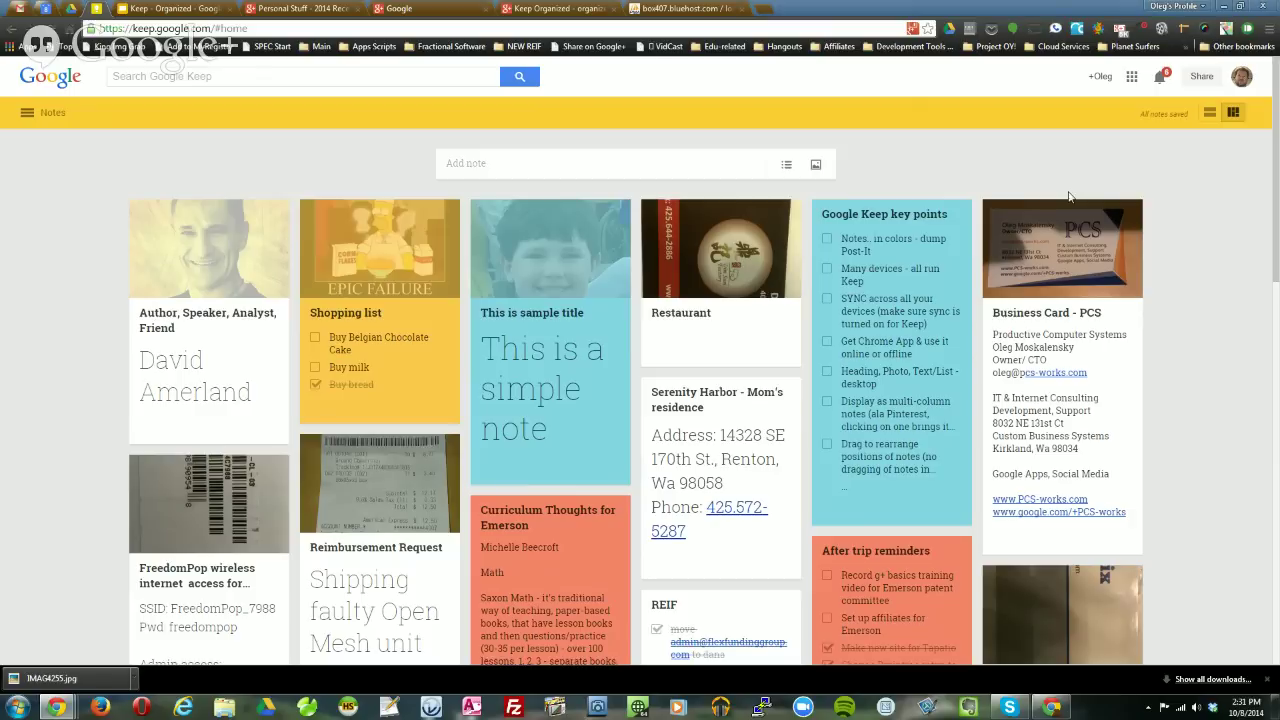
pyautogui.moveTo(583, 450)
pyautogui.scroll(-3, 645, 342)
pyautogui.scroll(3, 626, 445)
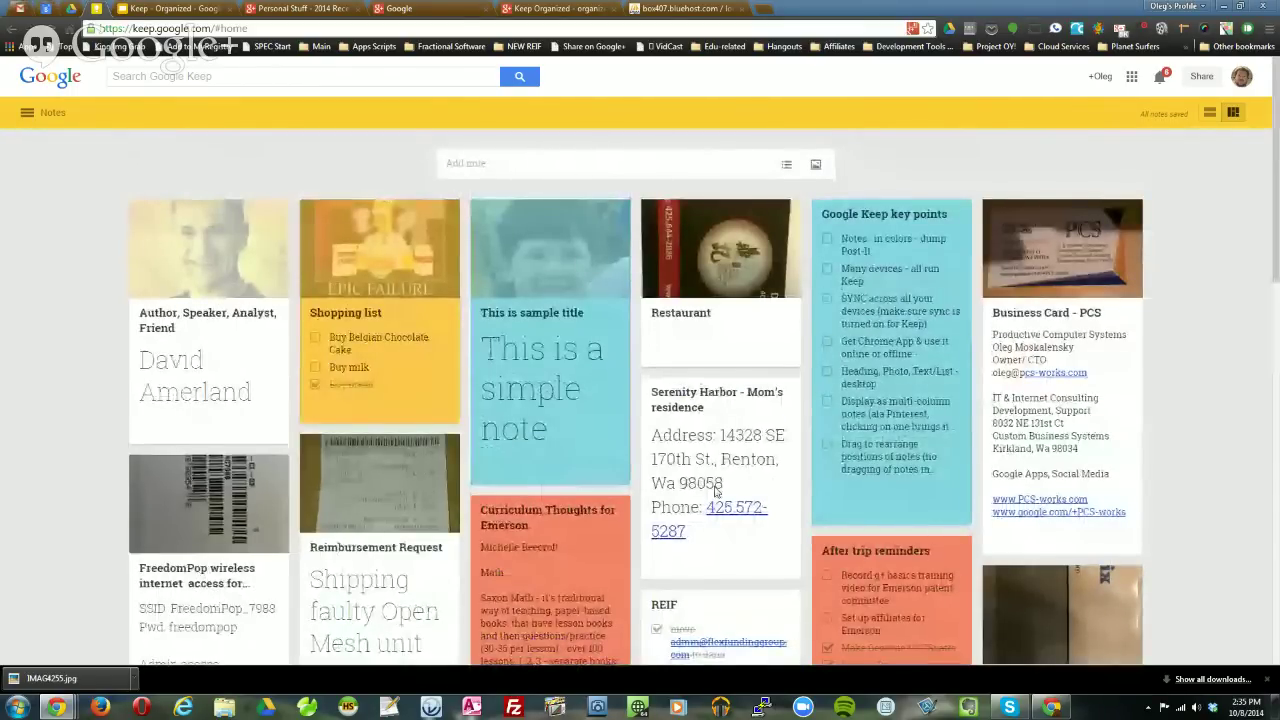
pyautogui.scroll(-10, 715, 490)
pyautogui.scroll(9, 705, 487)
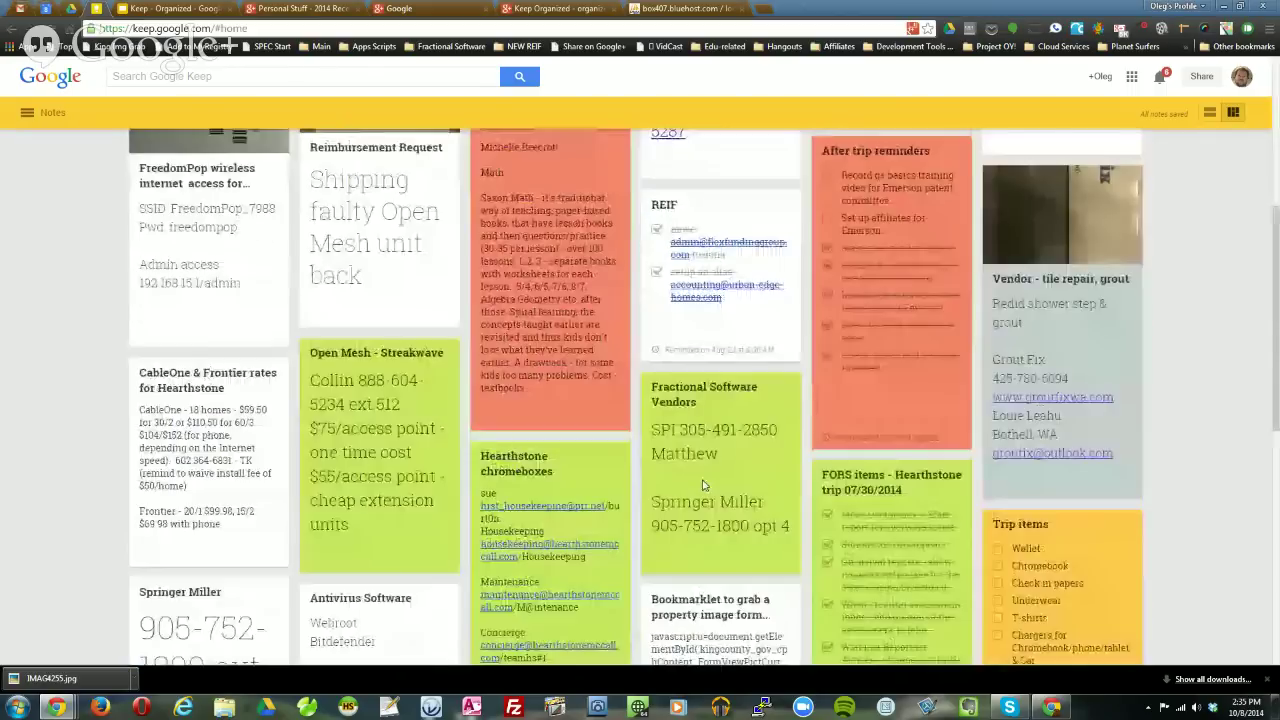
pyautogui.scroll(1, 703, 485)
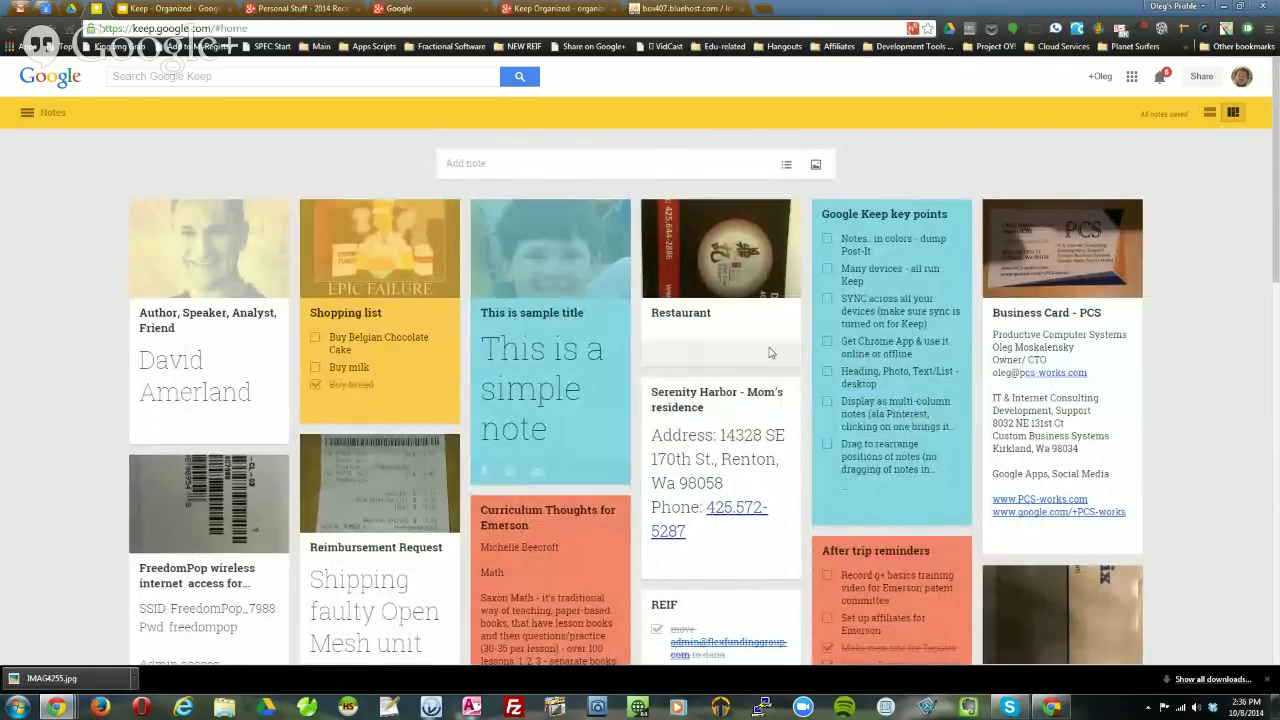
pyautogui.scroll(-3, 770, 352)
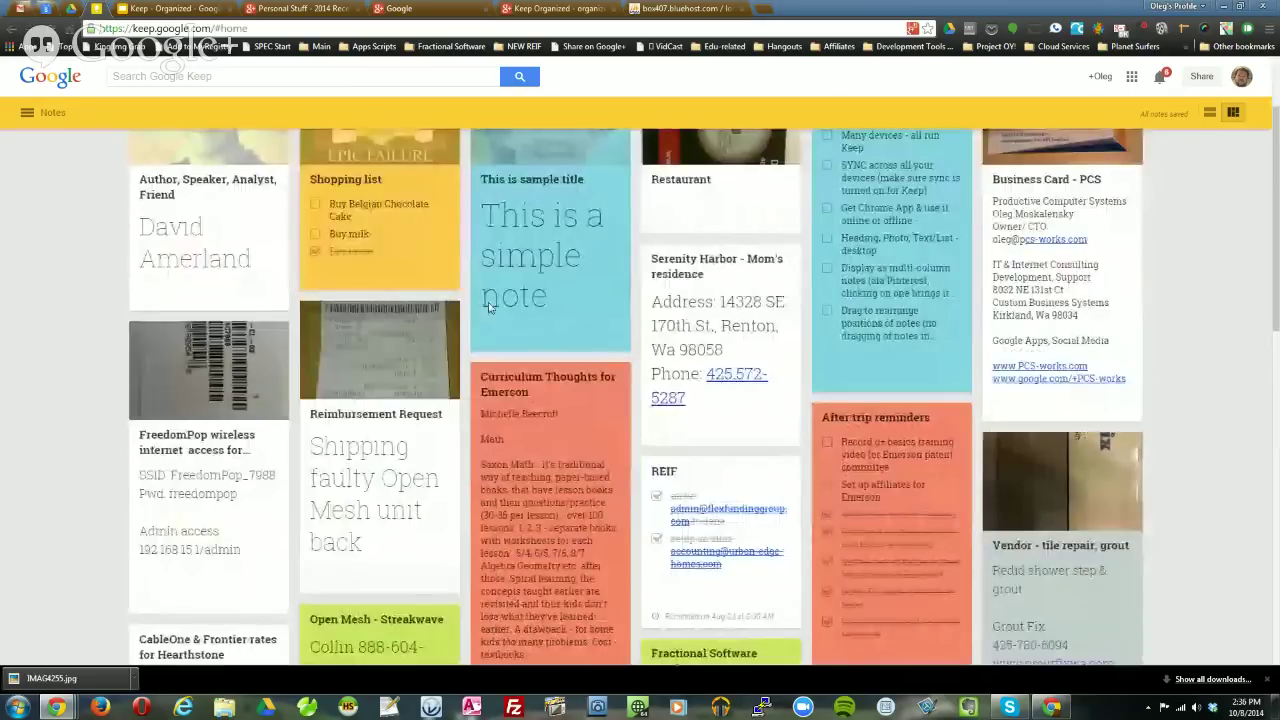
pyautogui.scroll(3, 490, 307)
pyautogui.scroll(-4, 745, 474)
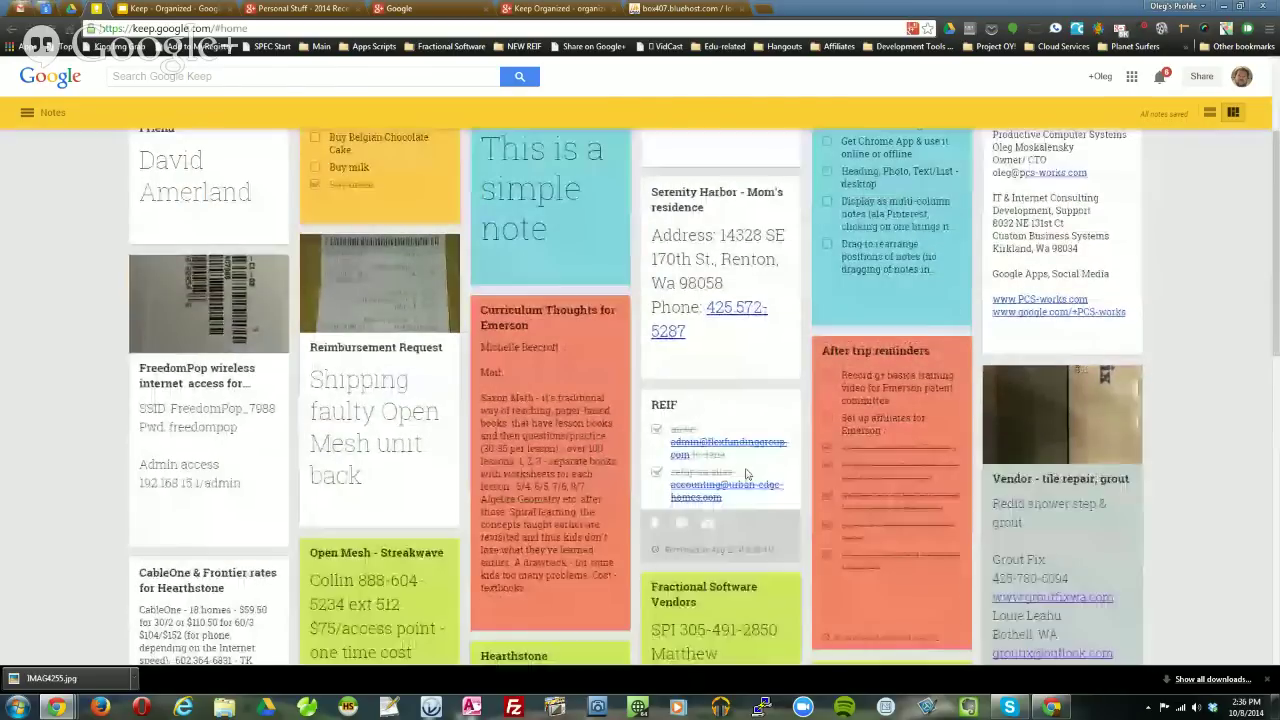
pyautogui.scroll(-5, 745, 474)
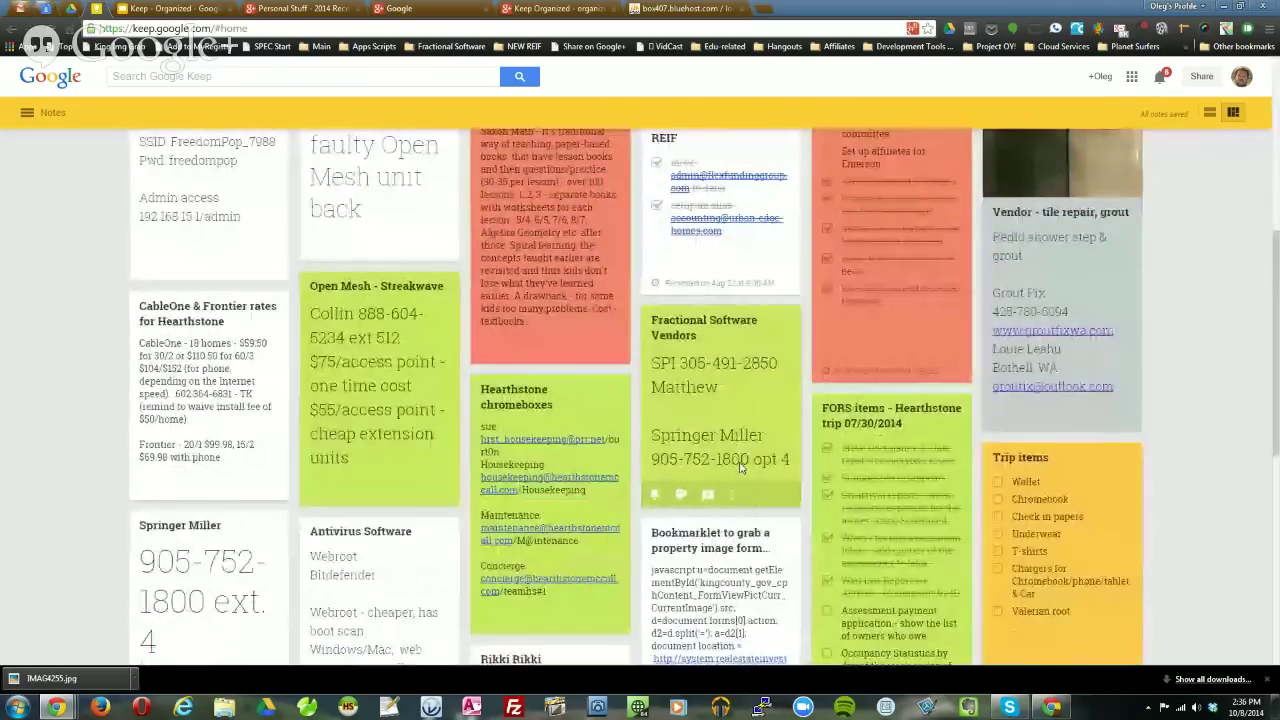
# Move the note "This is sample title" to the spot between the Google Keep key points and Business Card - PCS notes.
pyautogui.scroll(8, 110, 120)
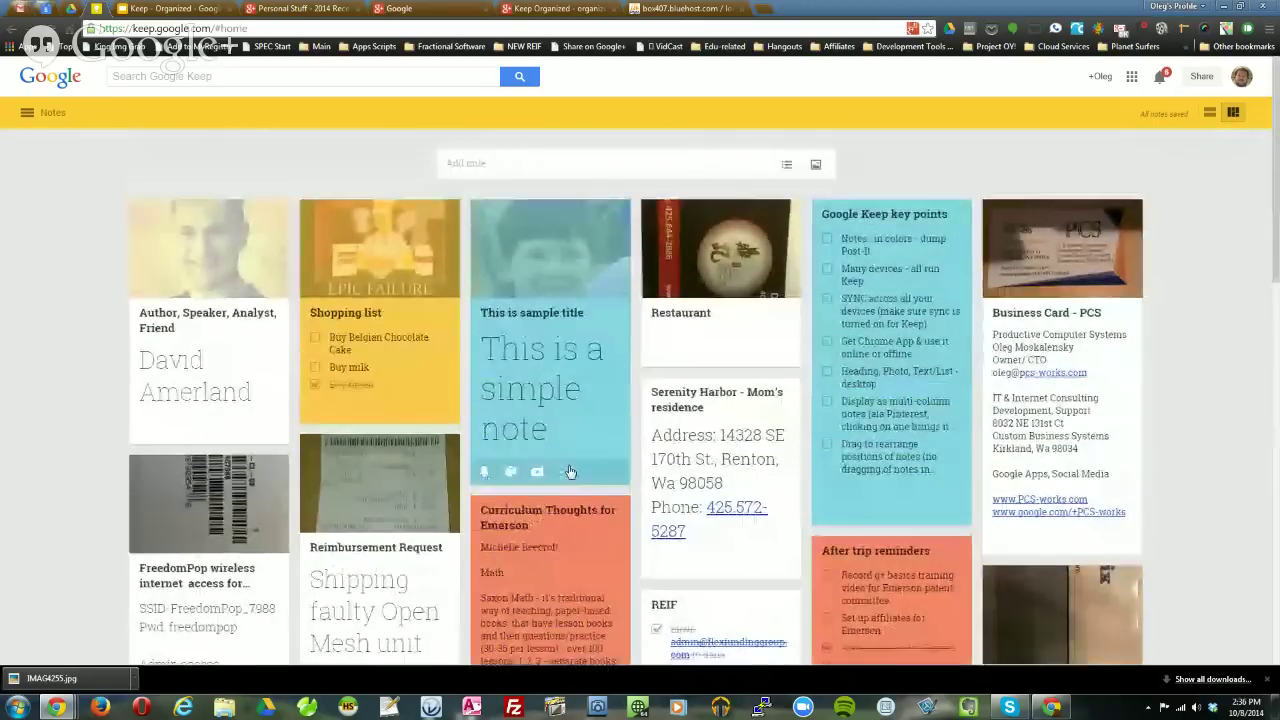
pyautogui.moveTo(600, 409); pyautogui.dragTo(924, 410)
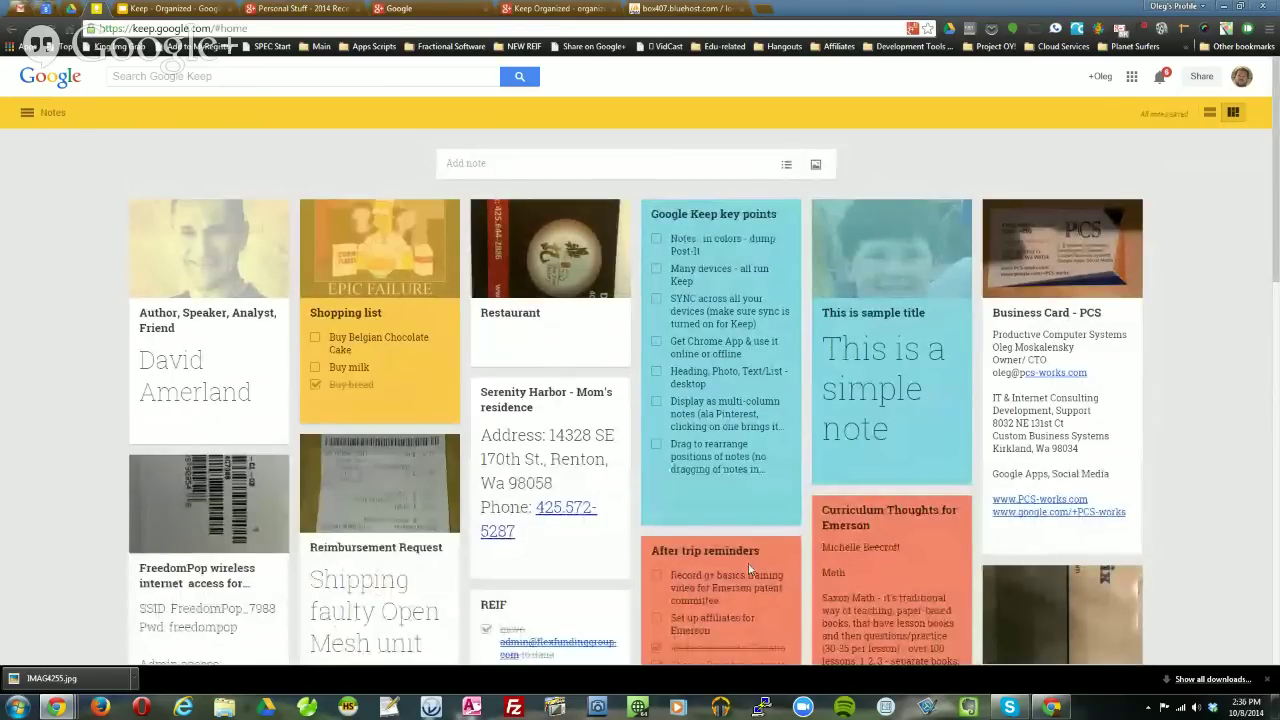
# Switch to single-column view and retry the failed picture uploads on the "Author, Speaker, Analyst, Friend" and Shopping list notes.
pyautogui.click(1210, 114)
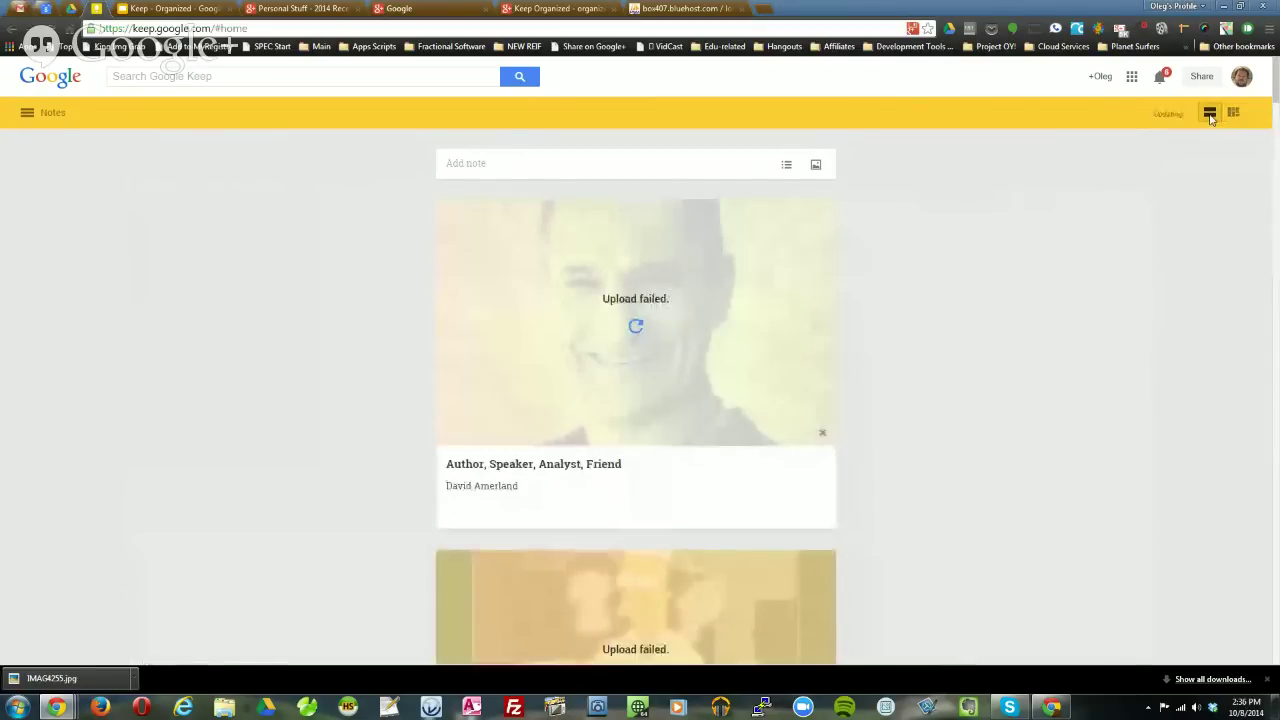
pyautogui.click(636, 326)
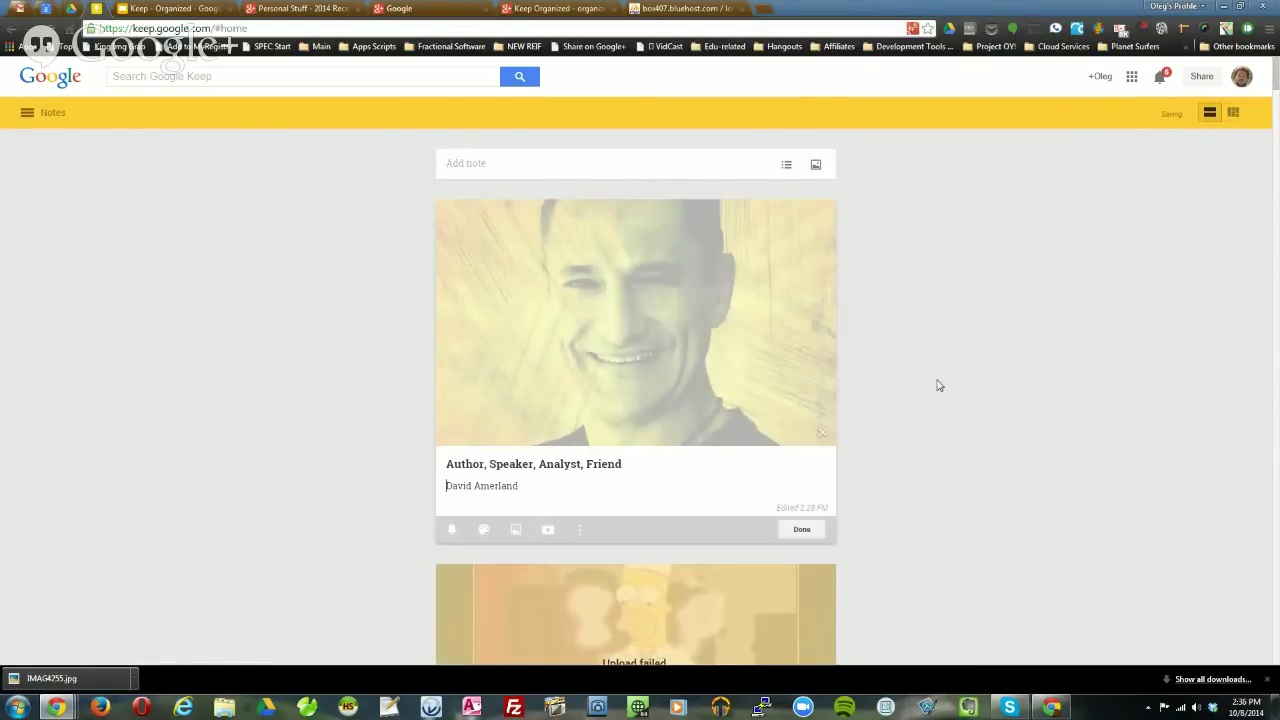
pyautogui.scroll(-2, 937, 383)
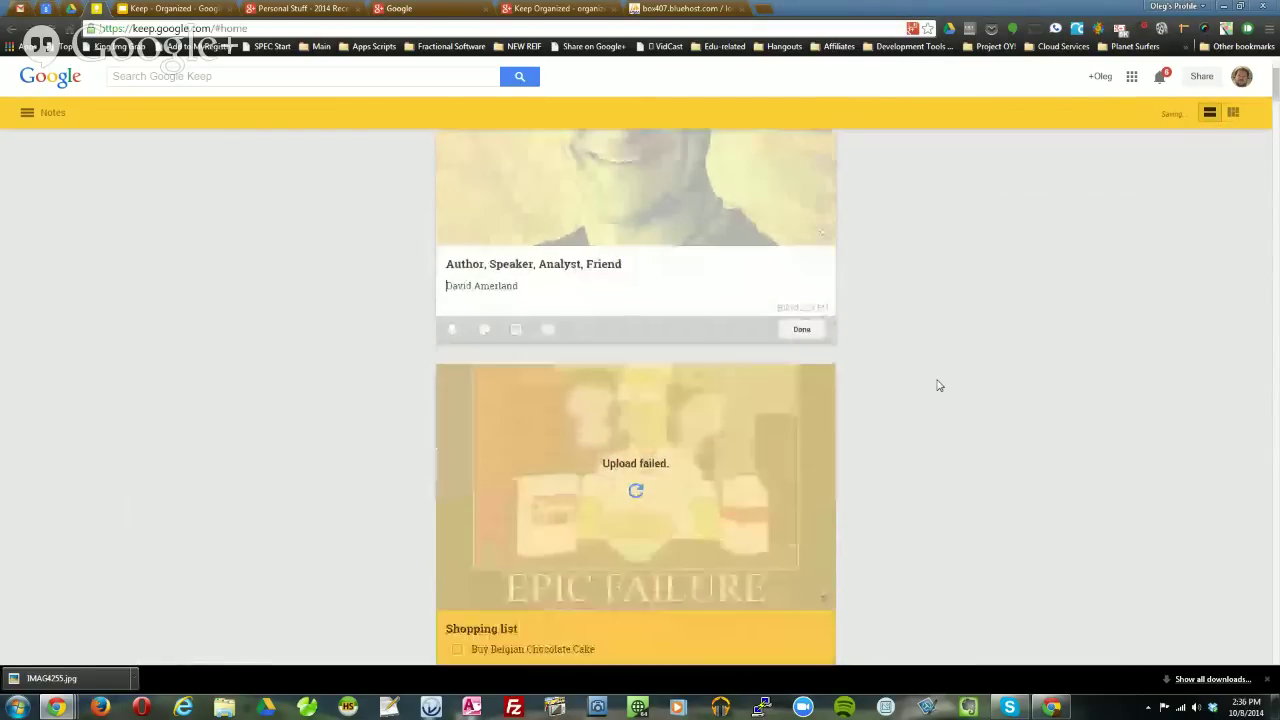
pyautogui.click(636, 490)
pyautogui.click(879, 504)
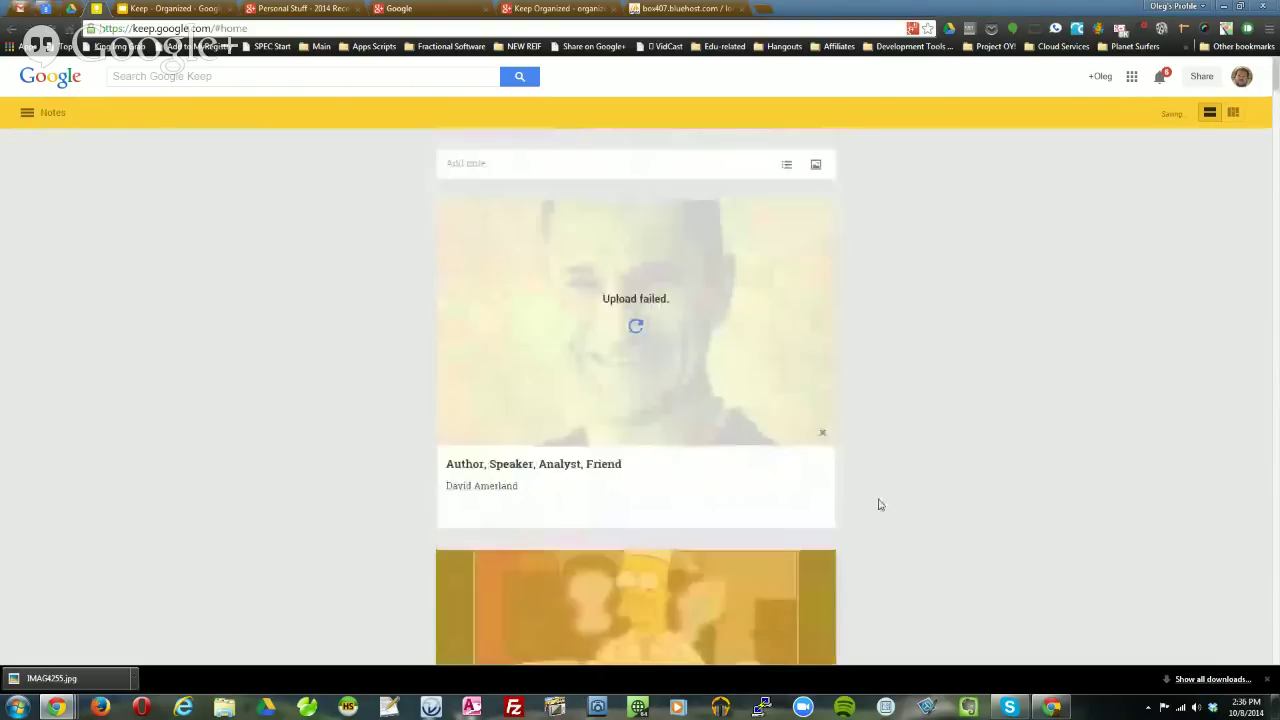
pyautogui.click(635, 328)
# Look over the notes in single-column view, down to the "This is sample title" note, and return to the multi-column view.
pyautogui.scroll(-8, 1030, 485)
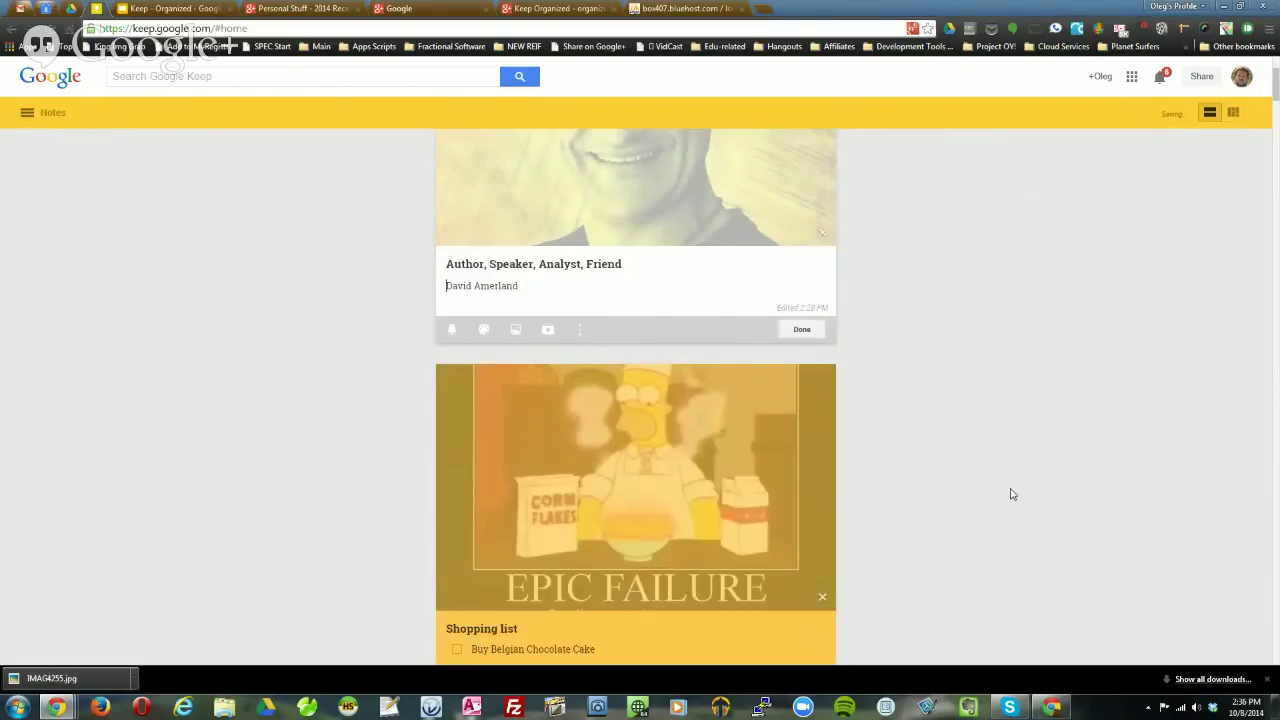
pyautogui.scroll(3, 991, 496)
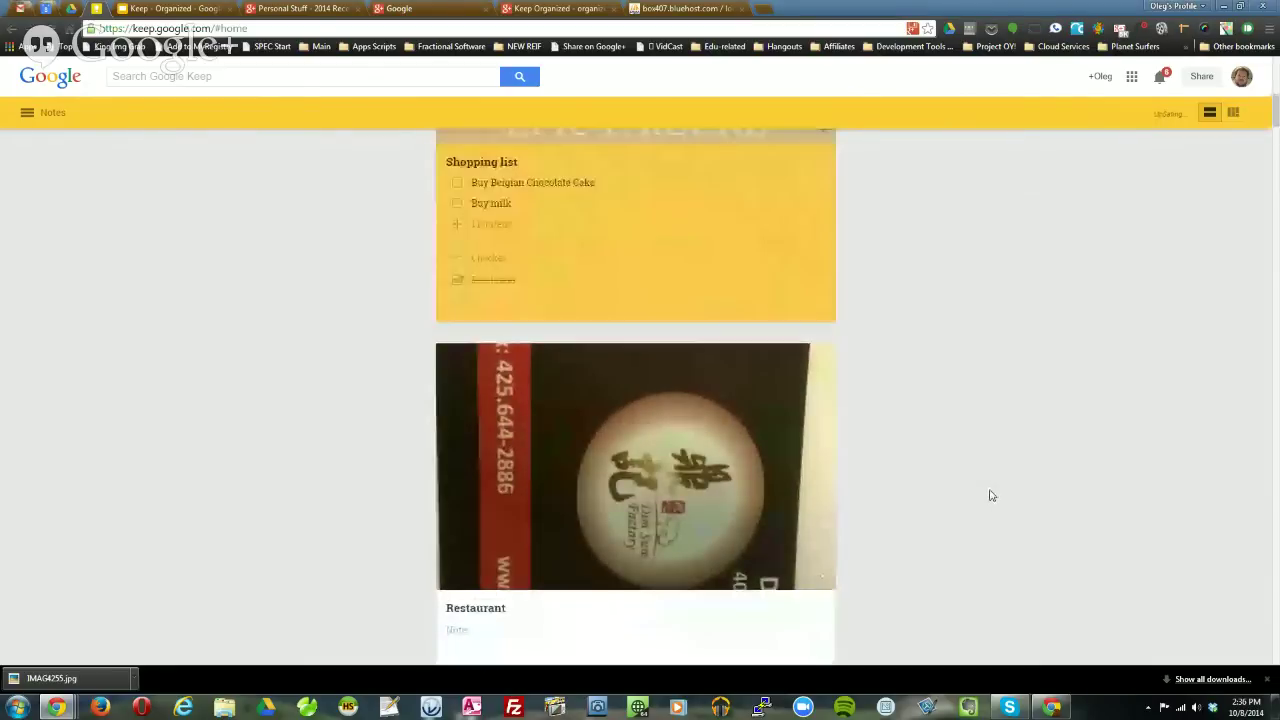
pyautogui.scroll(4, 991, 496)
pyautogui.scroll(1, 990, 496)
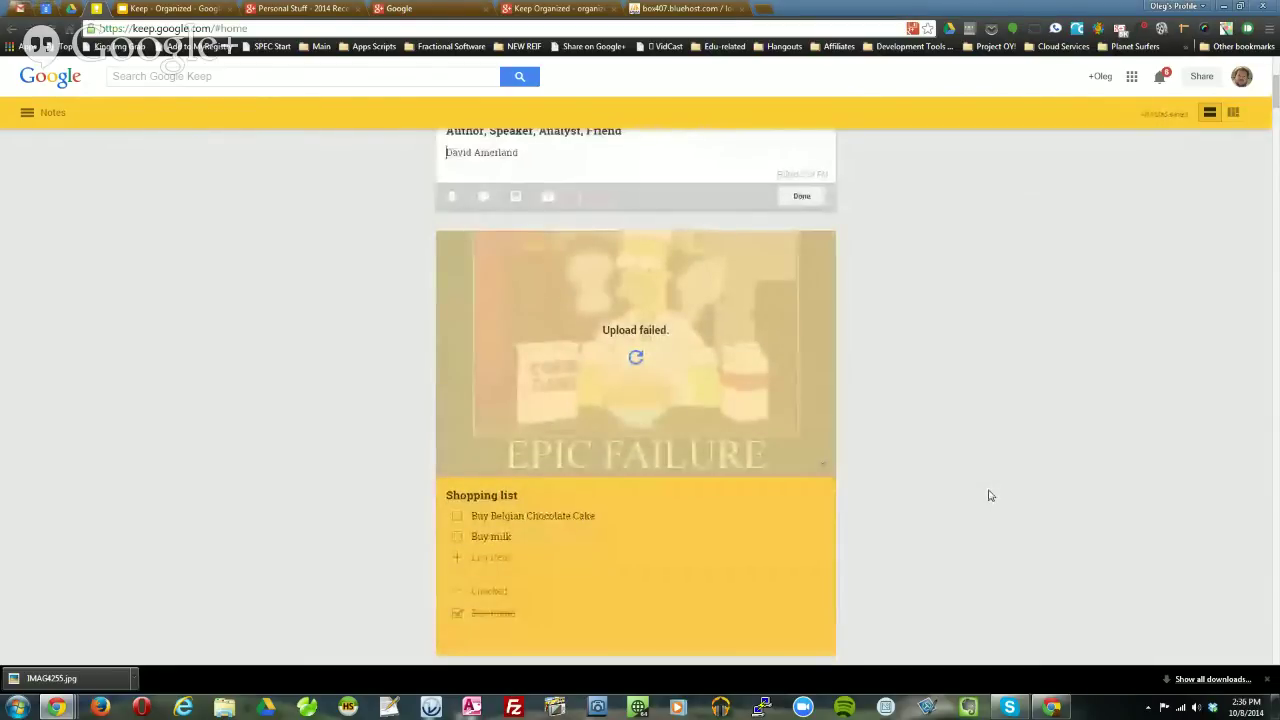
pyautogui.scroll(-10, 990, 496)
pyautogui.scroll(-10, 990, 496)
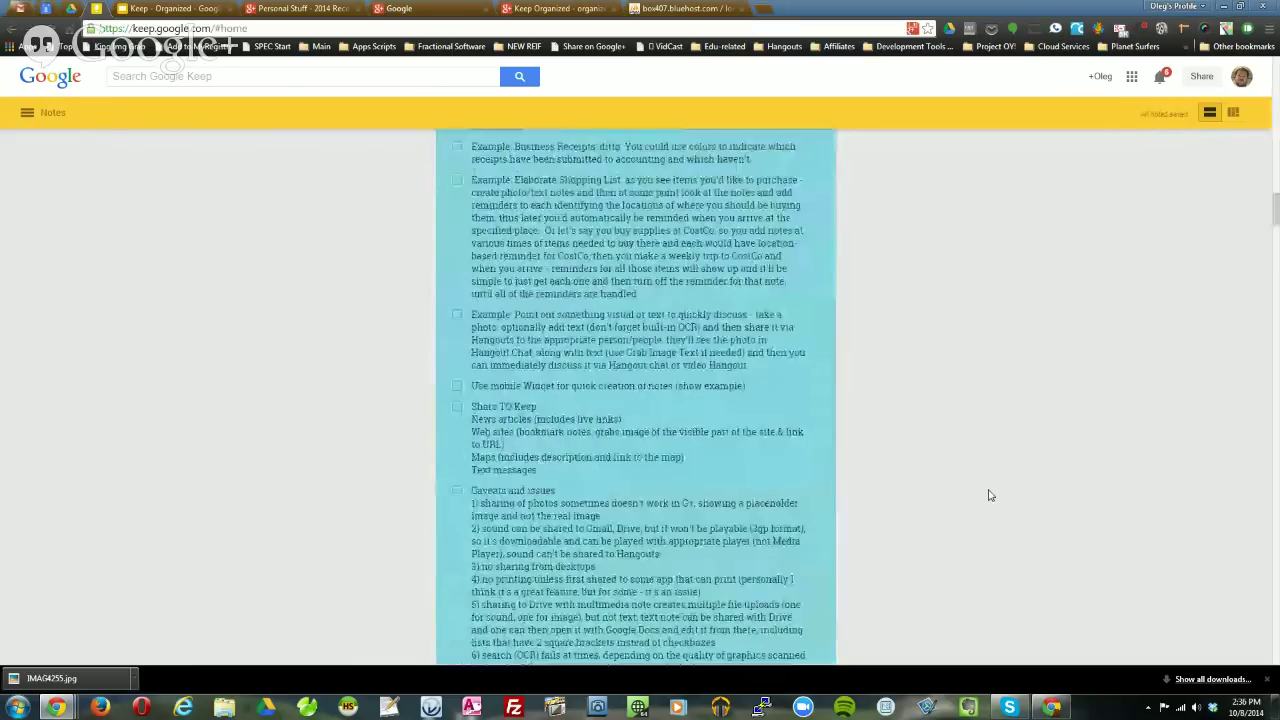
pyautogui.scroll(4, 990, 496)
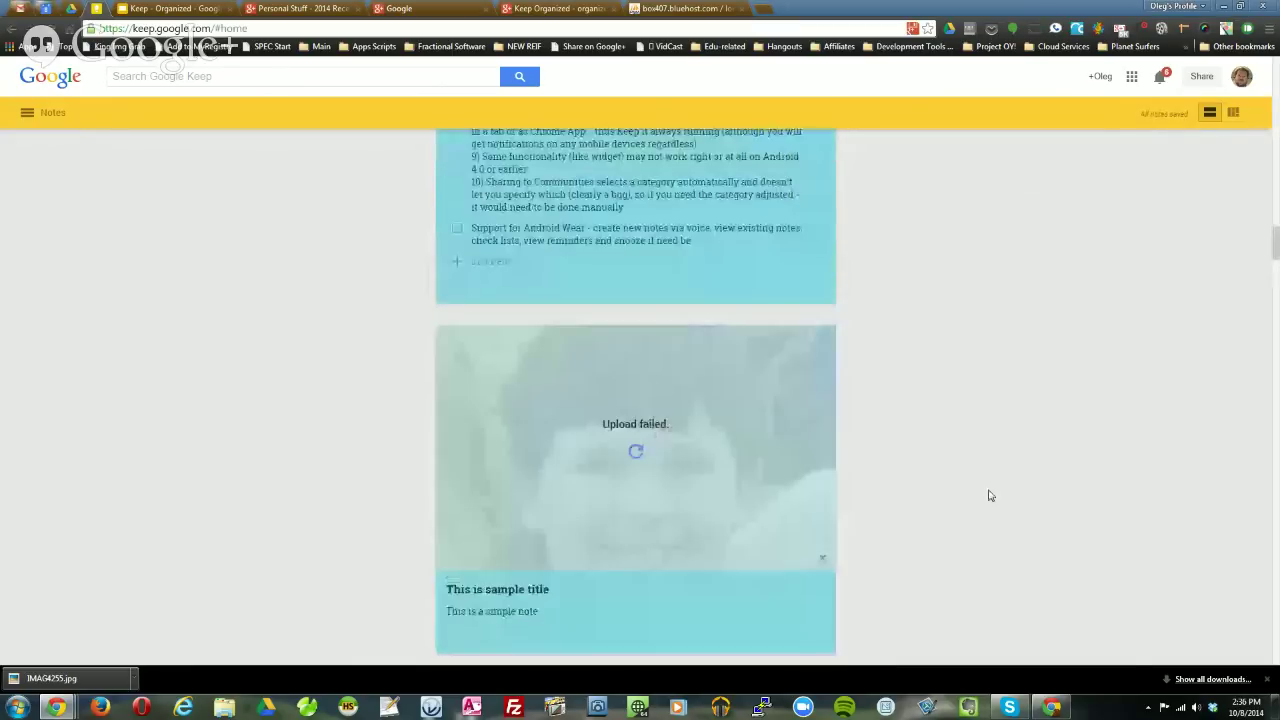
pyautogui.scroll(10, 925, 424)
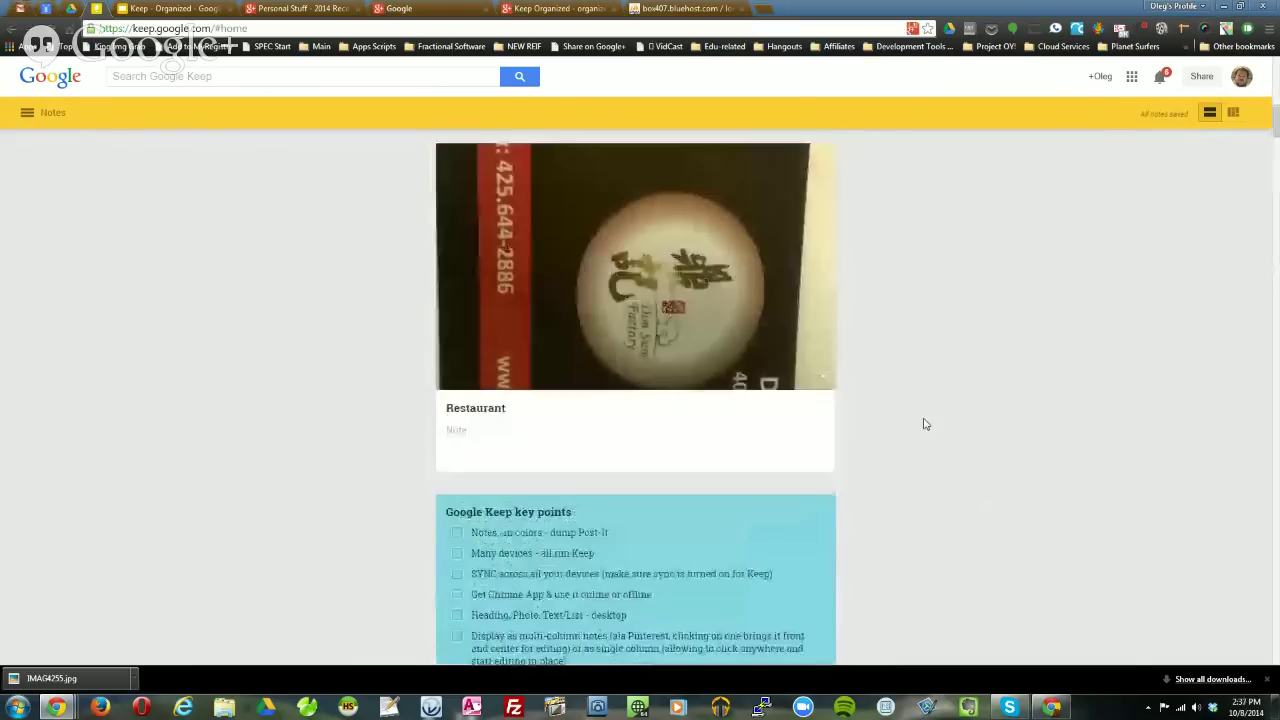
pyautogui.scroll(4, 925, 424)
pyautogui.scroll(5, 925, 424)
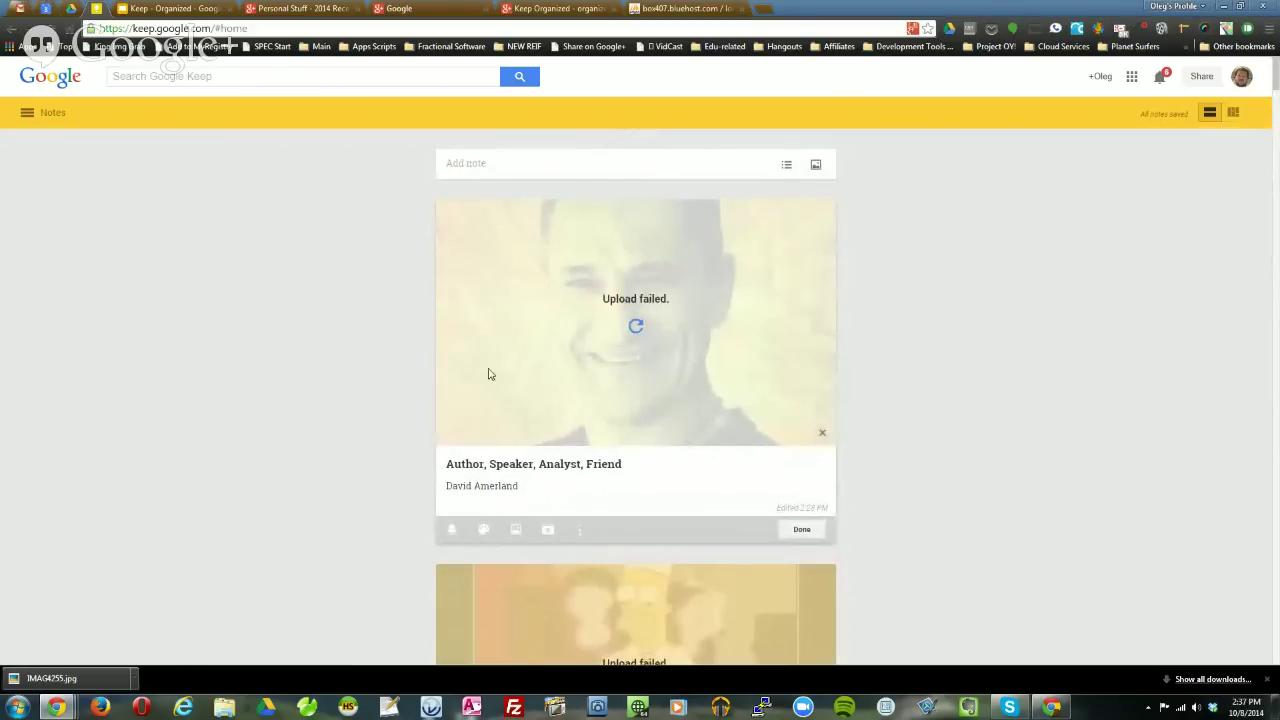
pyautogui.scroll(-8, 820, 363)
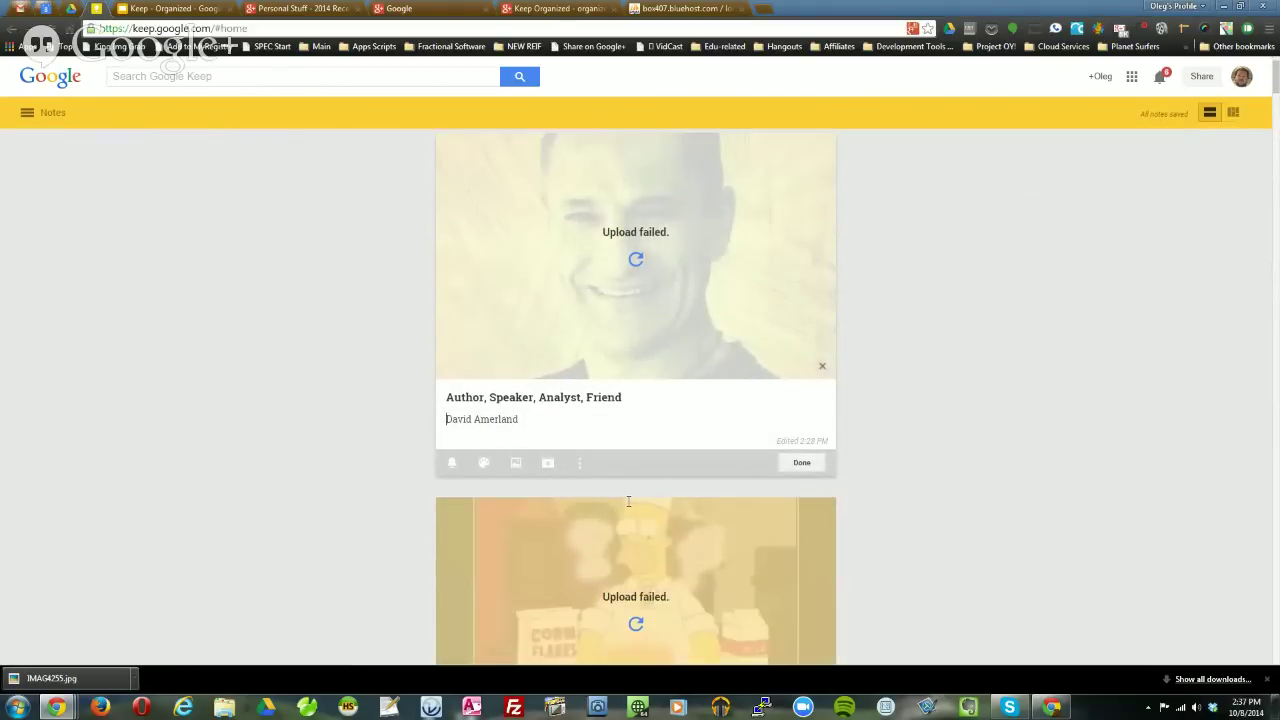
pyautogui.scroll(-5, 628, 503)
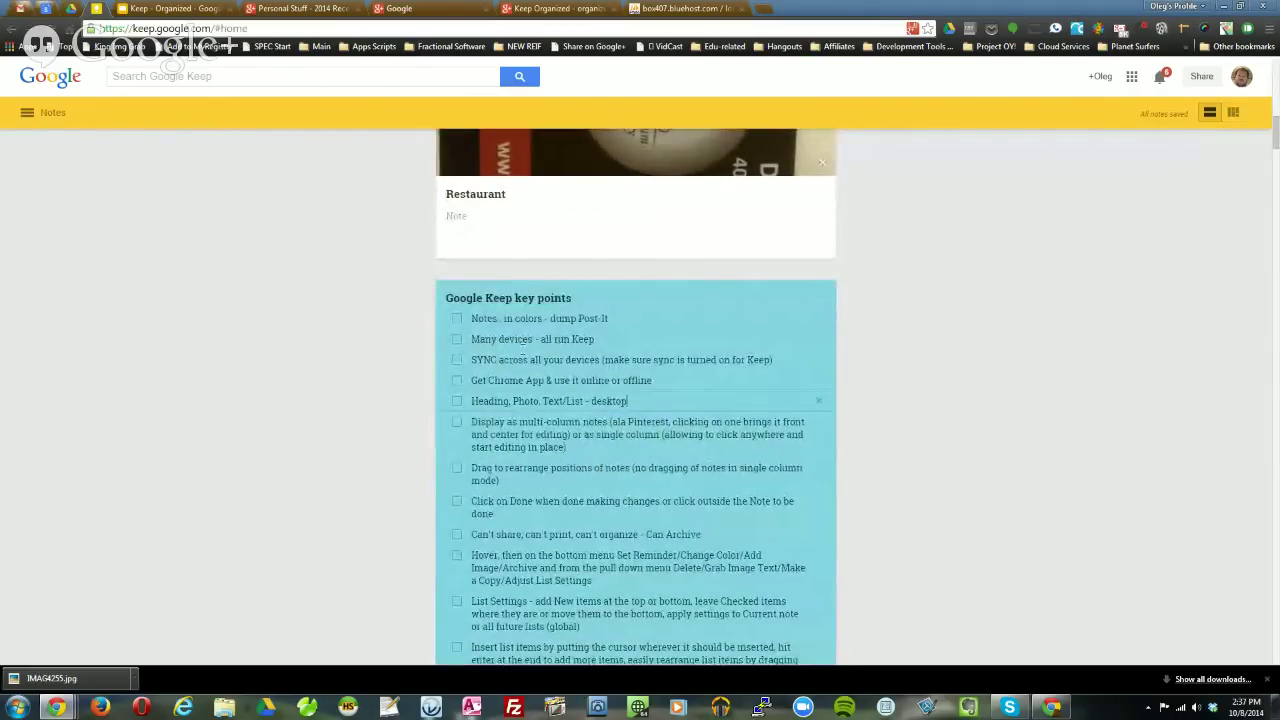
pyautogui.scroll(15, 622, 469)
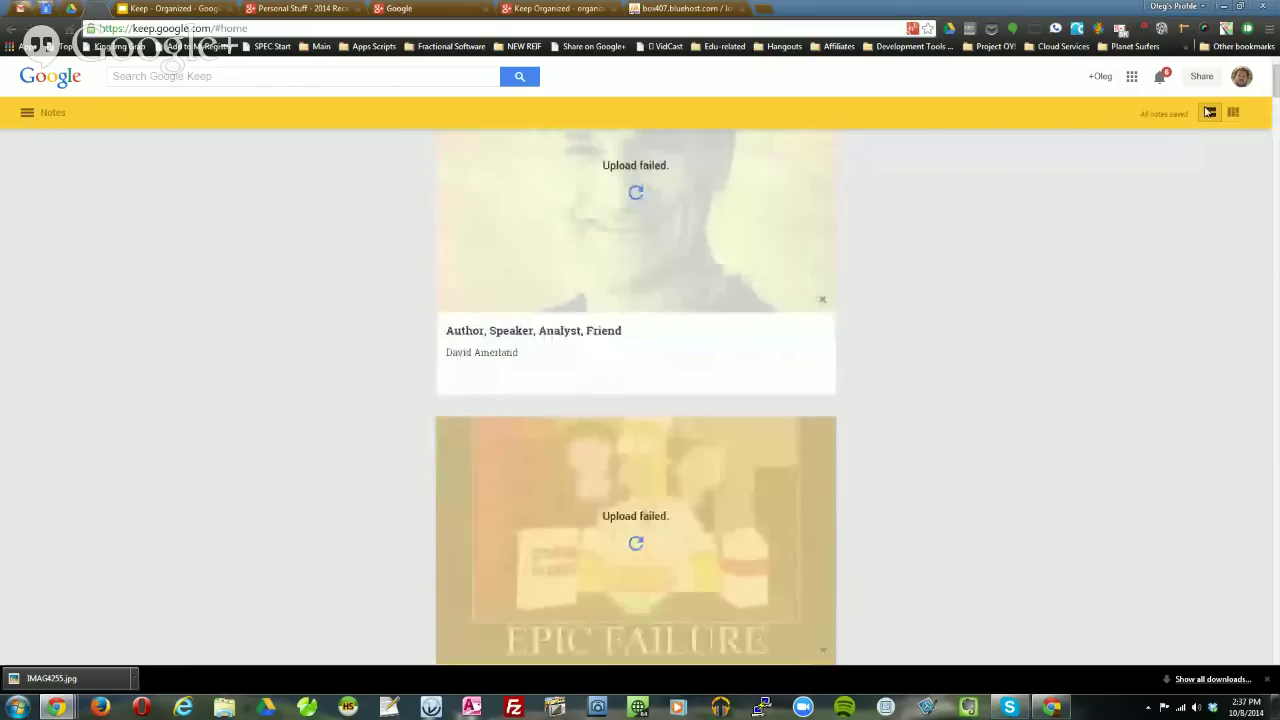
pyautogui.click(1233, 113)
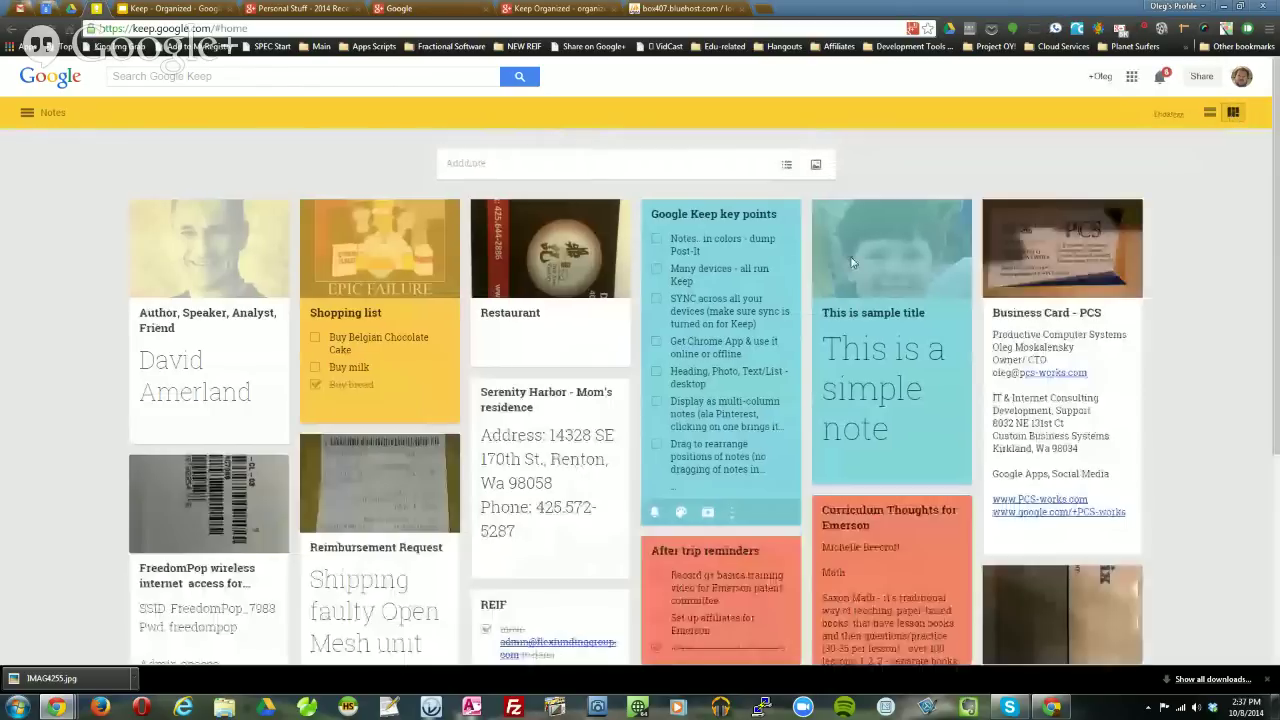
# Open the Shopping list note and the Google Keep key points note one after the other to view them, closing each.
pyautogui.click(428, 376)
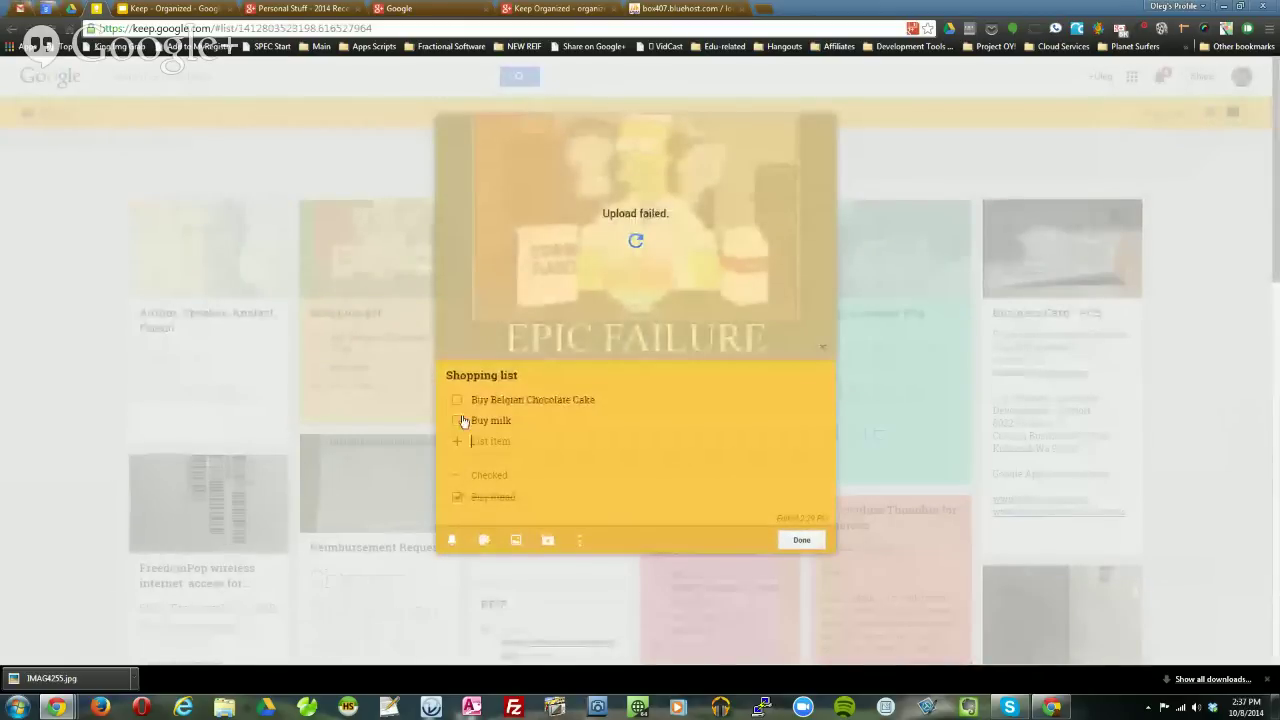
pyautogui.click(802, 541)
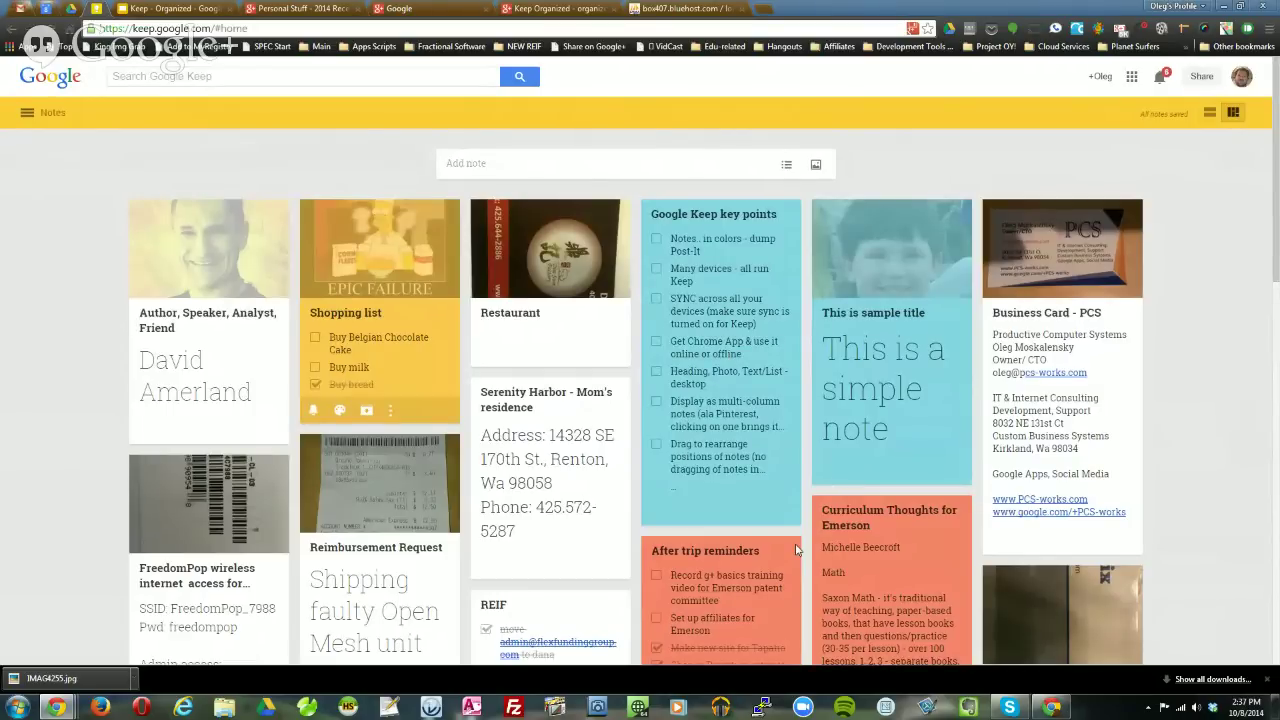
pyautogui.click(765, 497)
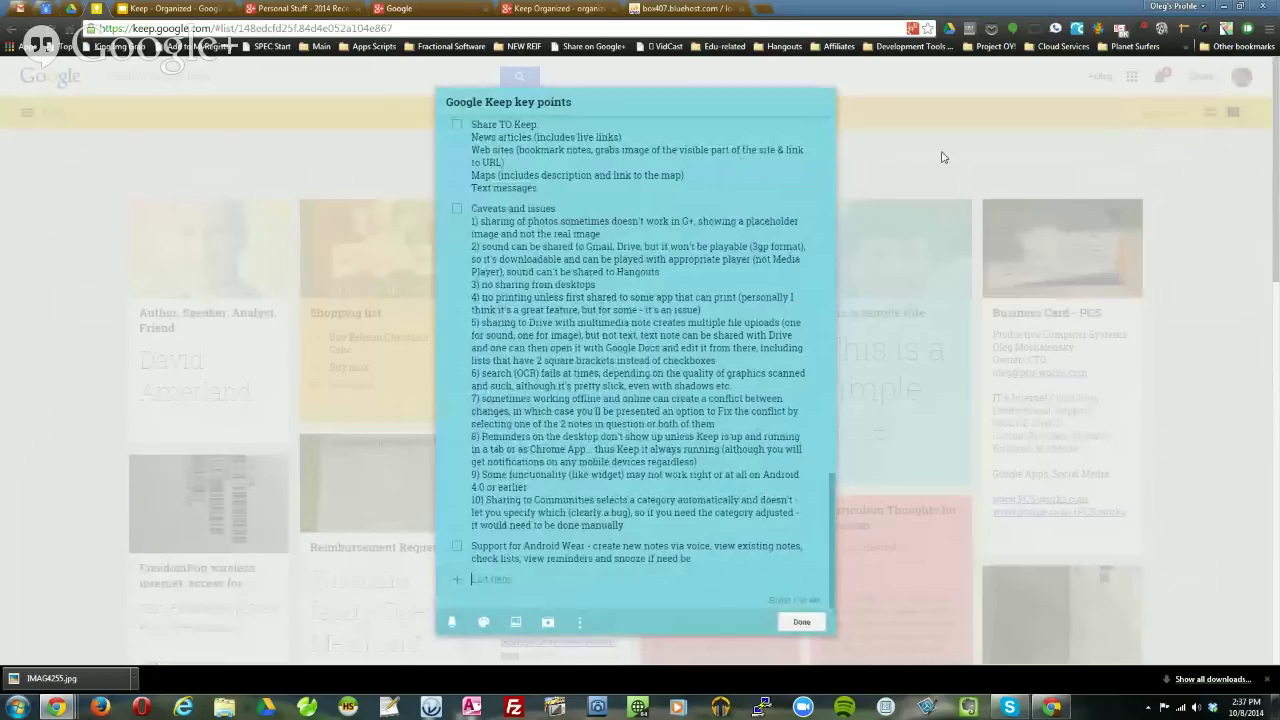
pyautogui.click(1160, 338)
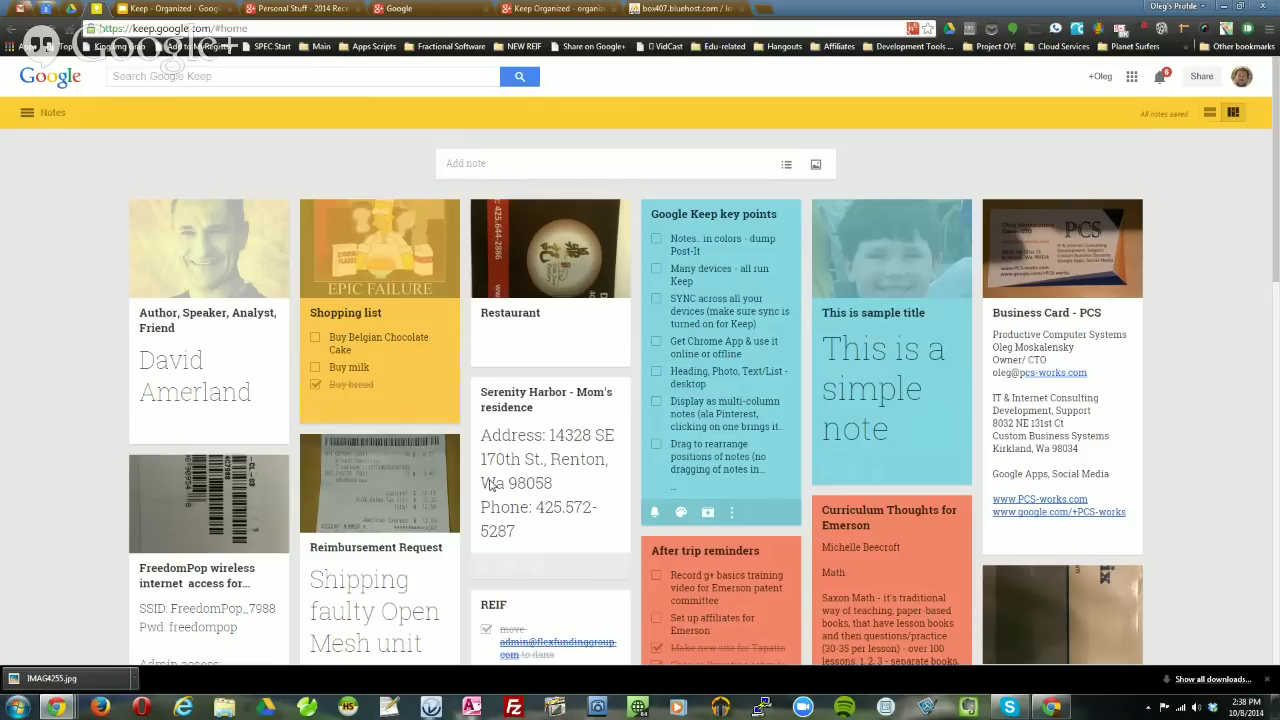
# Open the Shopping list note, bring up the context options for the "Buy Belgian Chocolate Cake" item, and close the note unchanged.
pyautogui.click(435, 357)
pyautogui.click(727, 407)
pyautogui.rightClick(727, 407)
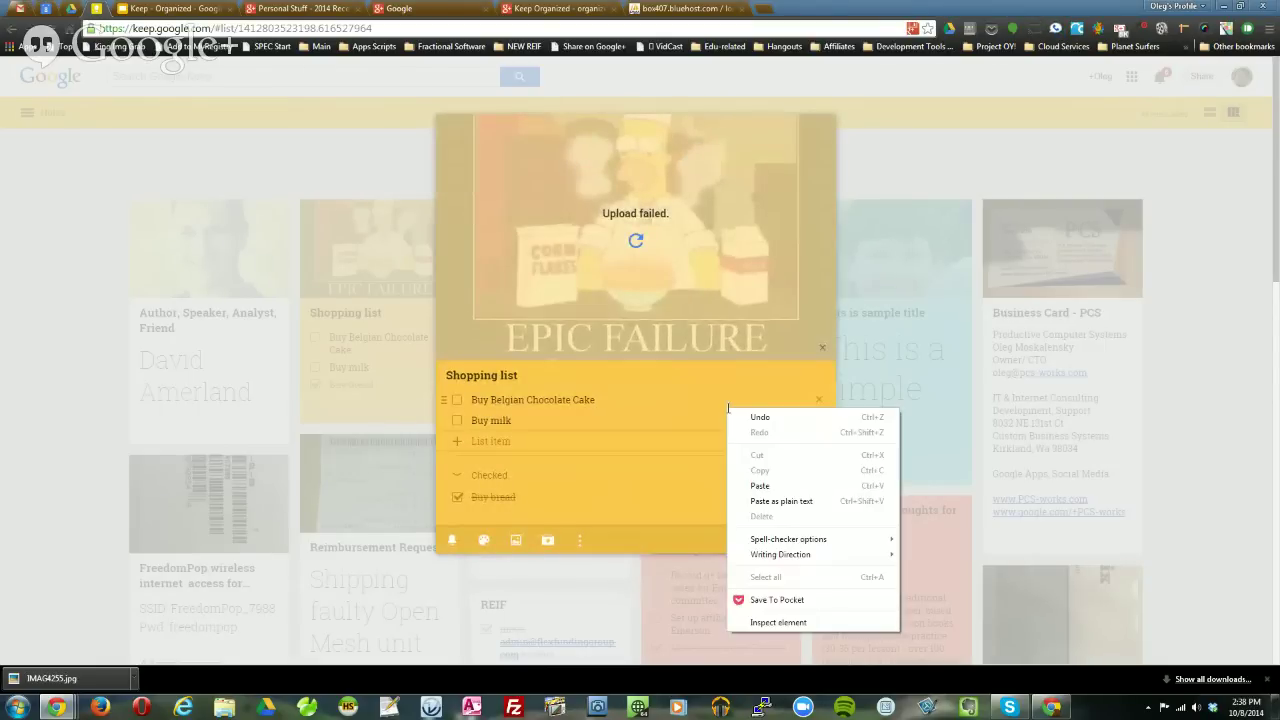
pyautogui.click(912, 174)
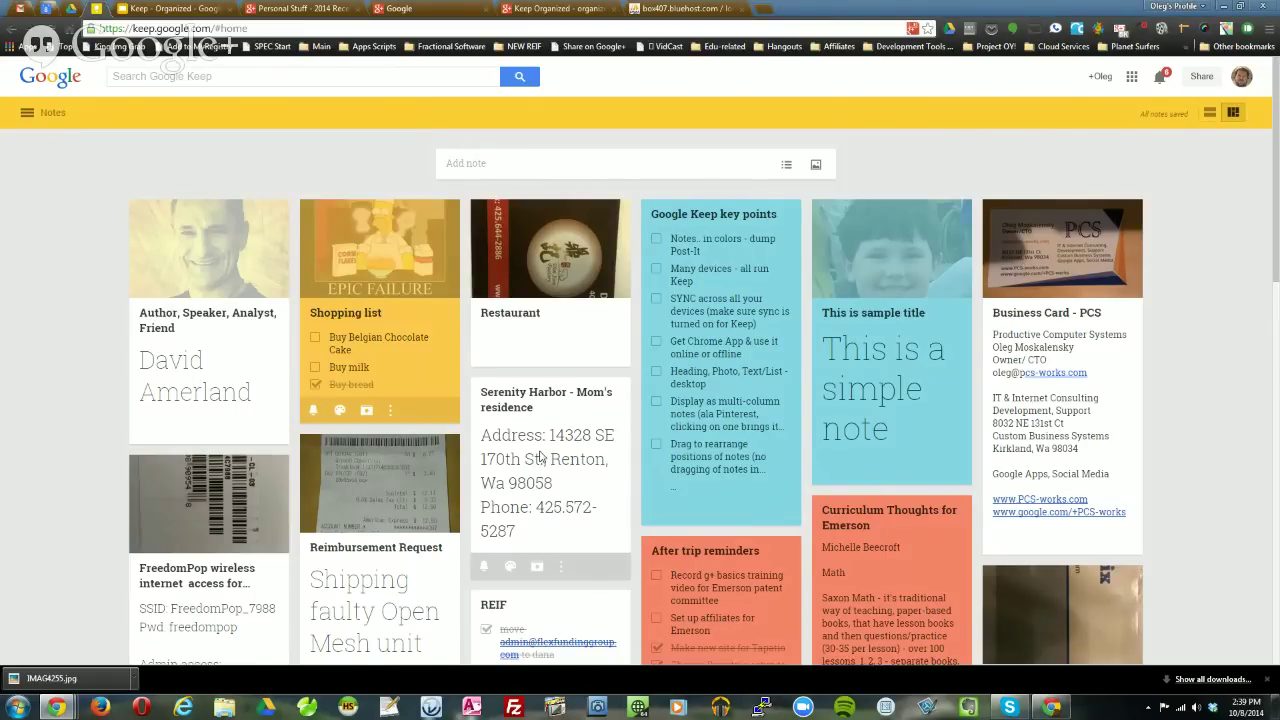
# Start a new note titled "Keep Color Legend" with the first line "Yellow - pending to be done".
pyautogui.click(490, 166)
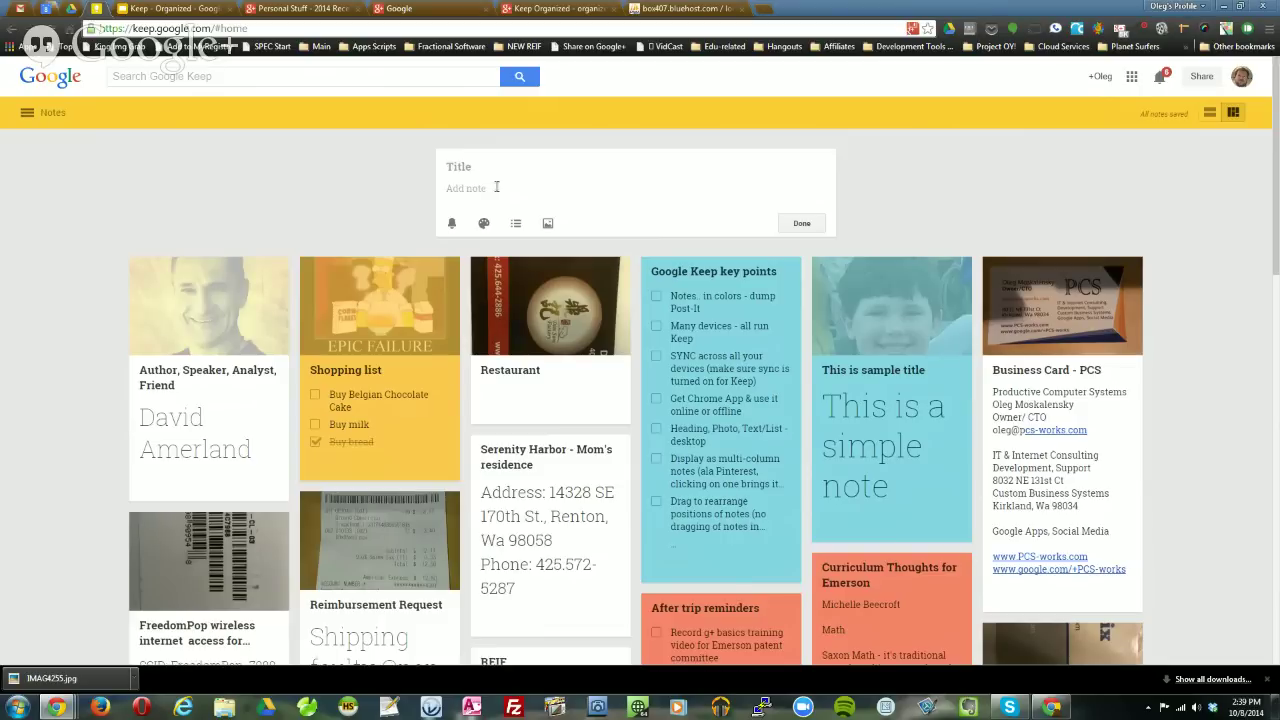
pyautogui.click(477, 166)
pyautogui.write('Keep Color Legend')
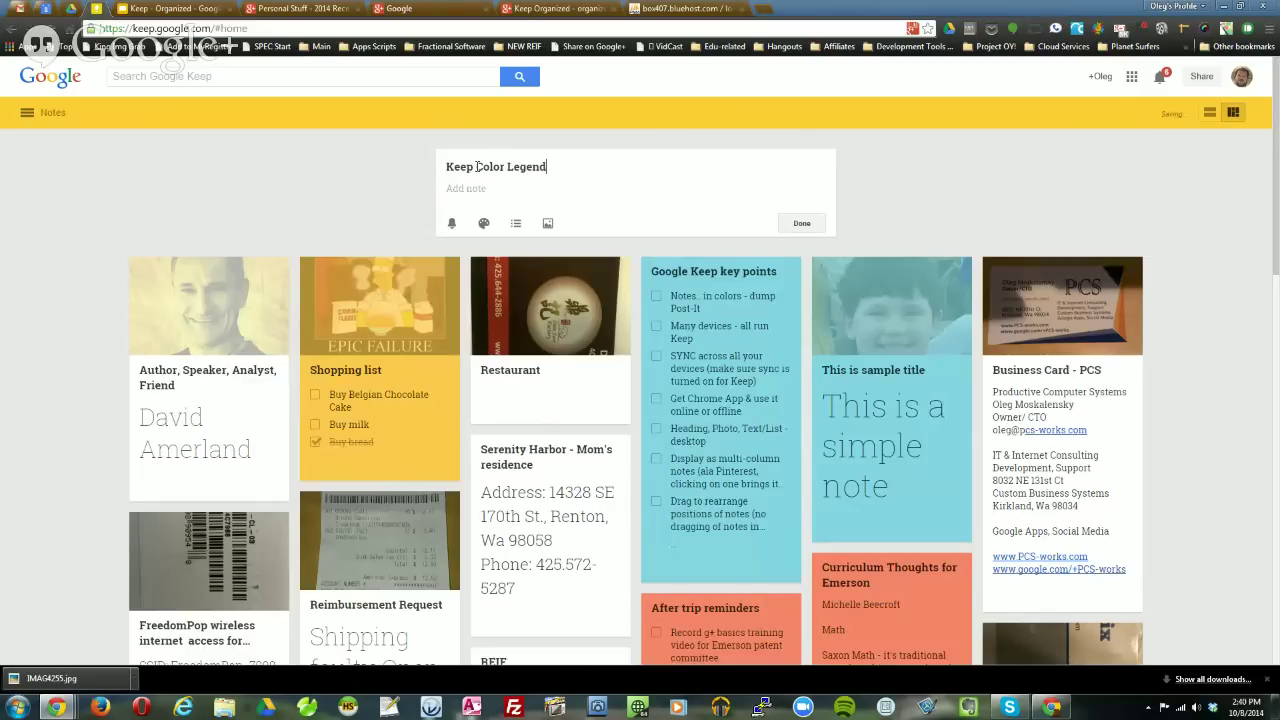
pyautogui.write('Yellow - pening t')
pyautogui.press('BackSpace')
pyautogui.press('BackSpace')
pyautogui.press('BackSpace')
pyautogui.write('ding to b')
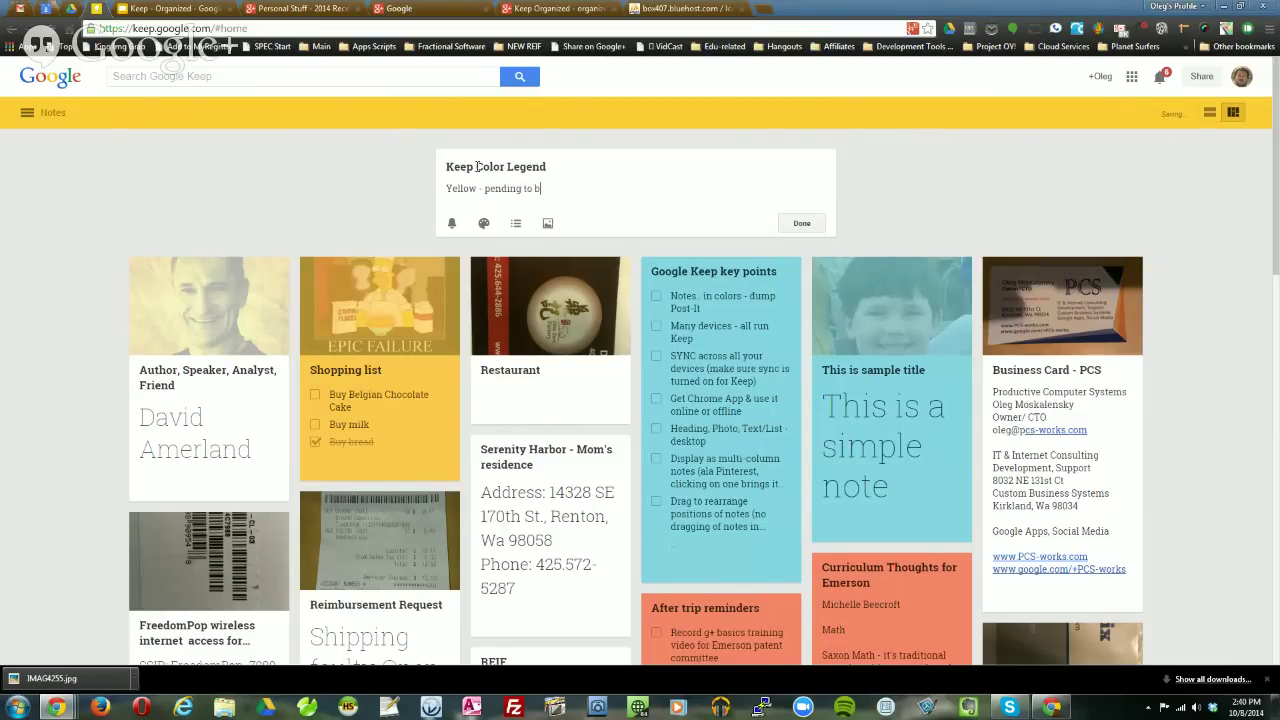
pyautogui.write('e done')
pyautogui.press('Return')
# Add the line "Red - do immediately" to the color legend note.
pyautogui.write('Re')
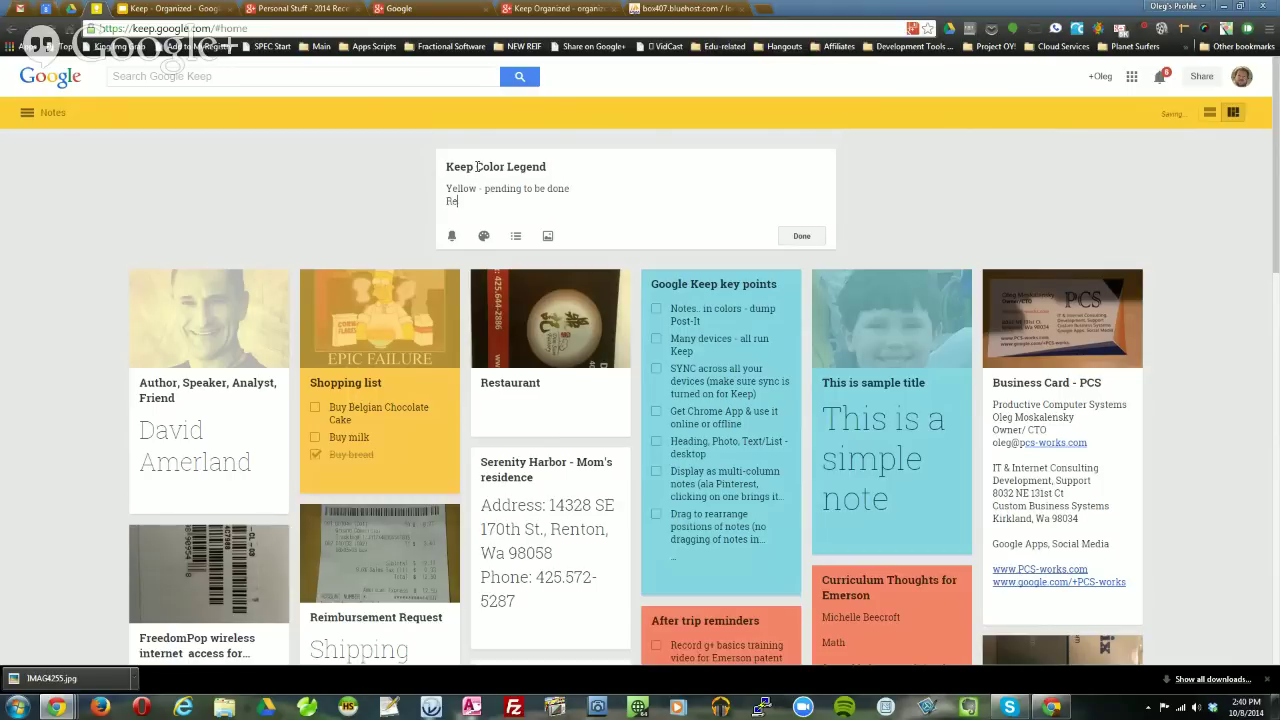
pyautogui.write('d - H')
pyautogui.press('BackSpace')
pyautogui.write('ha')
pyautogui.press('BackSpace')
pyautogui.press('BackSpace')
pyautogui.write('do immediately')
pyautogui.press('Return')
# Add the lines "Green - done" and "Blue - notes for Management" to the color legend note.
pyautogui.write('G')
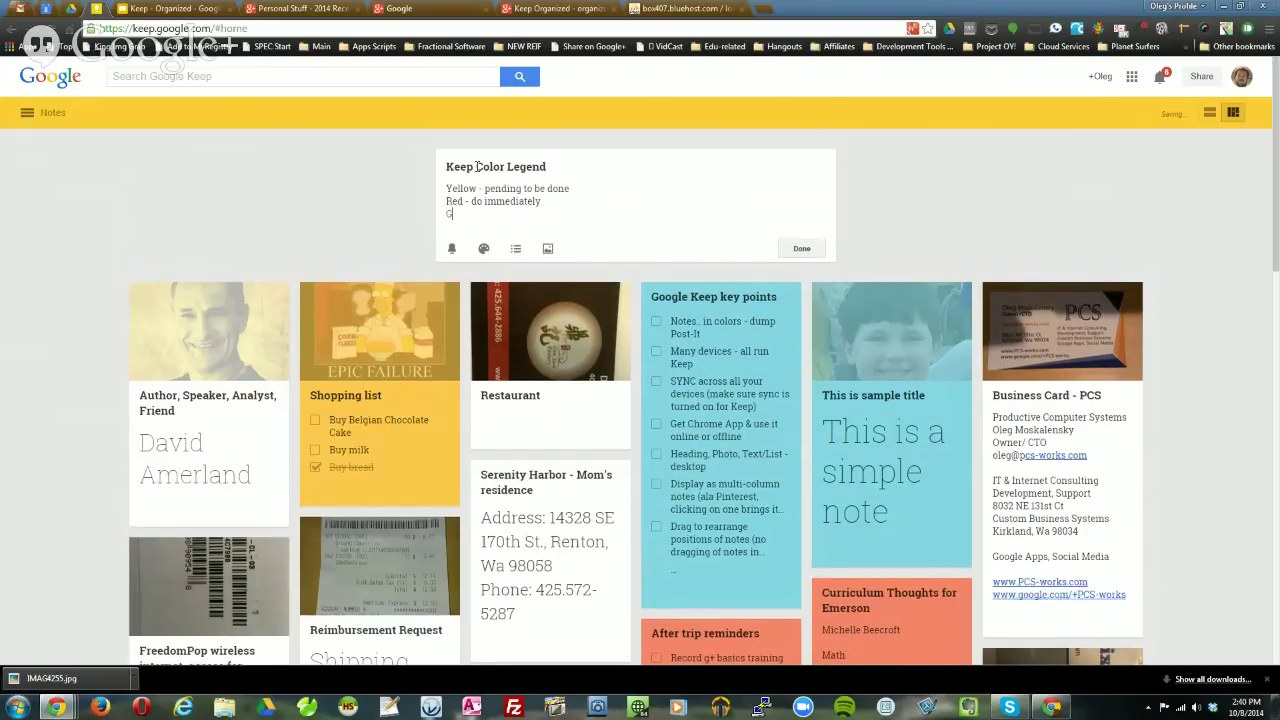
pyautogui.write('reen - done')
pyautogui.press('Return')
pyautogui.write('Blue')
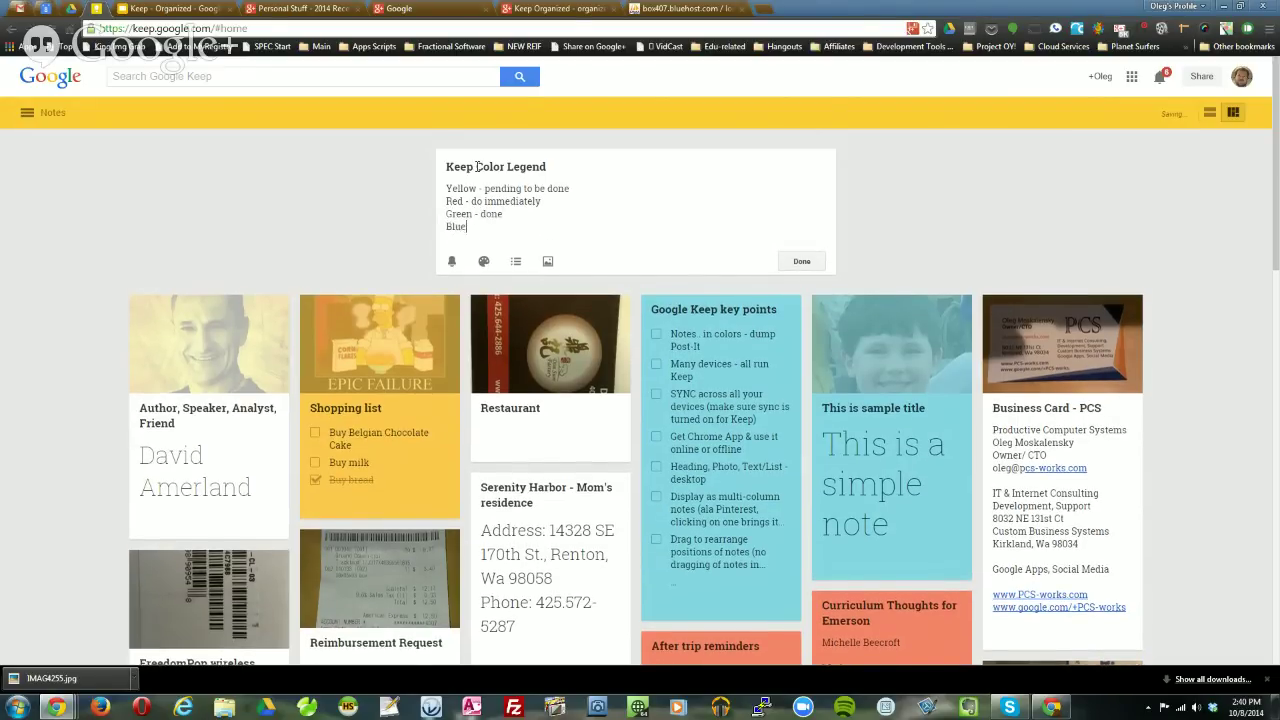
pyautogui.write(' - N')
pyautogui.press('BackSpace')
pyautogui.write('notes for Management')
pyautogui.press('Return')
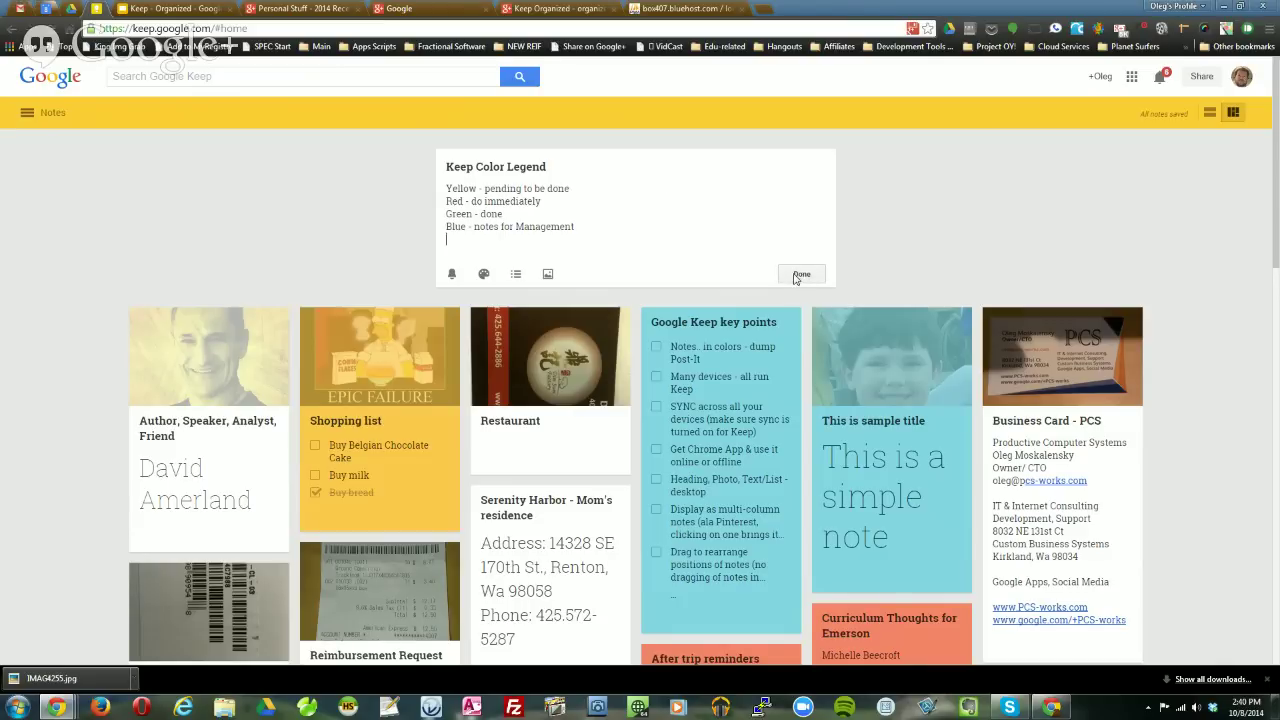
# Attach the picture Apr1-2014.jpg to the Keep Color Legend note, retry its upload and save the note.
pyautogui.click(547, 274)
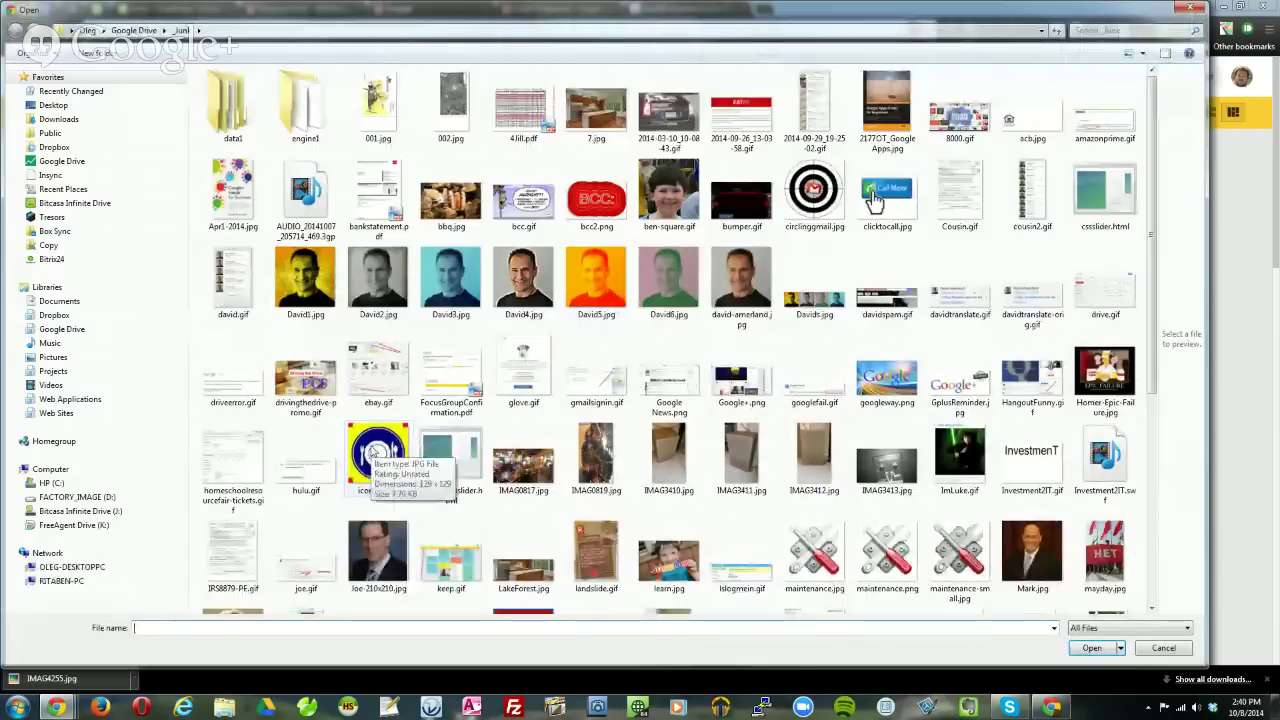
pyautogui.click(240, 206)
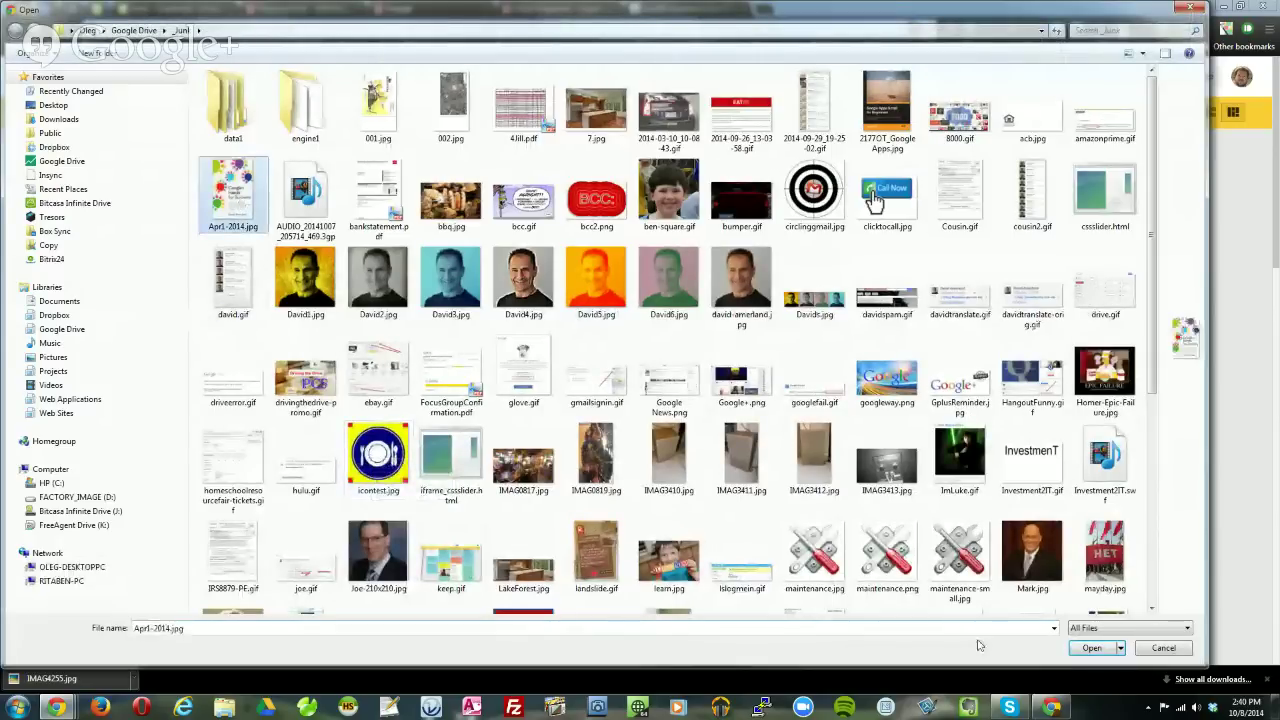
pyautogui.click(1092, 647)
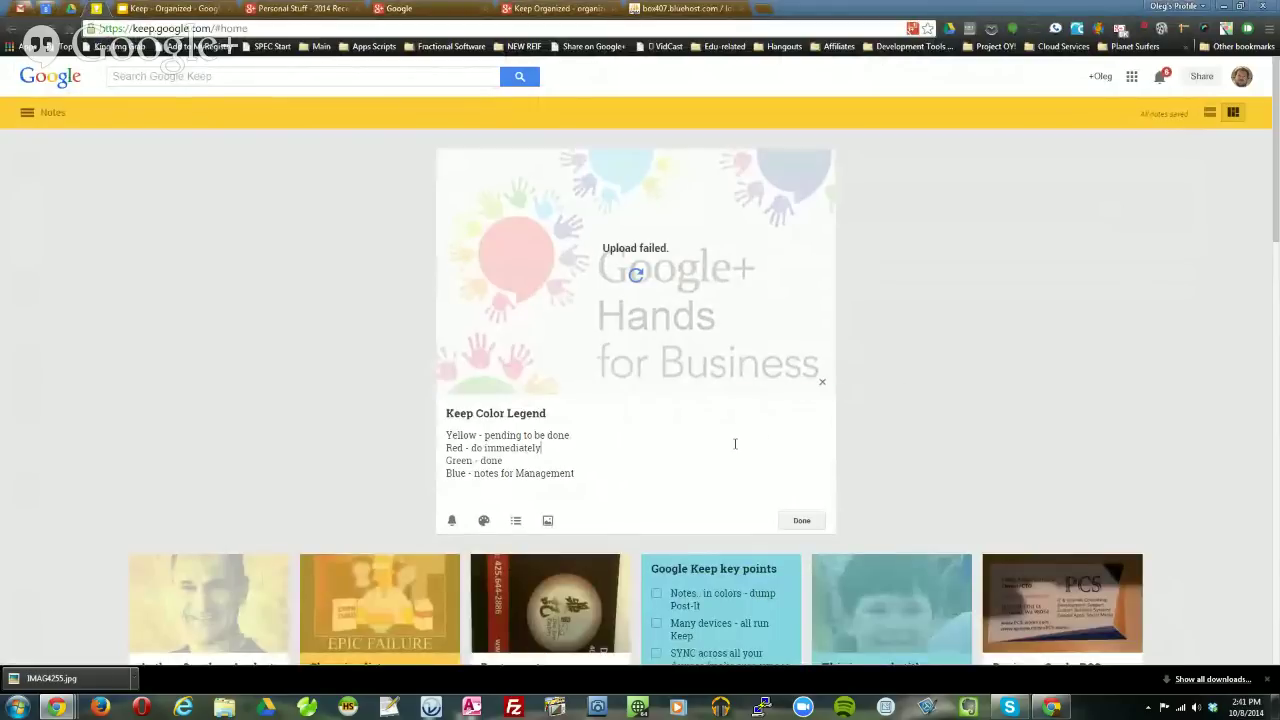
pyautogui.click(636, 281)
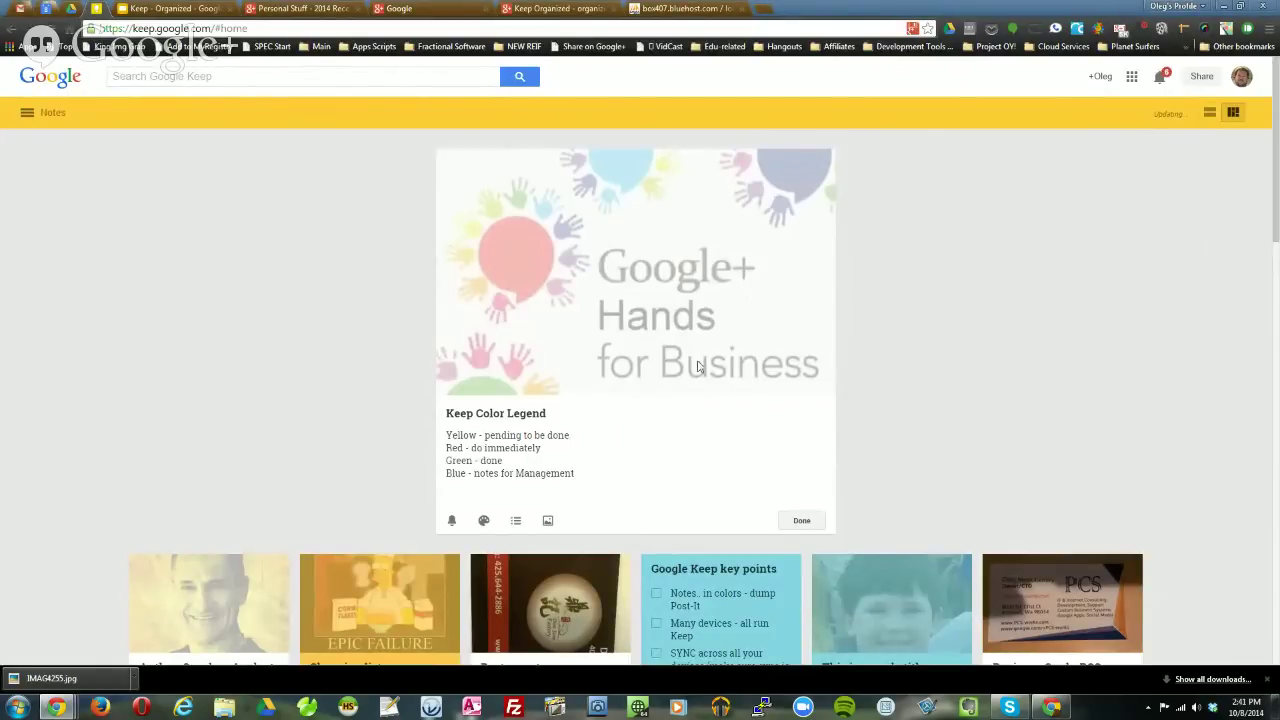
pyautogui.click(814, 525)
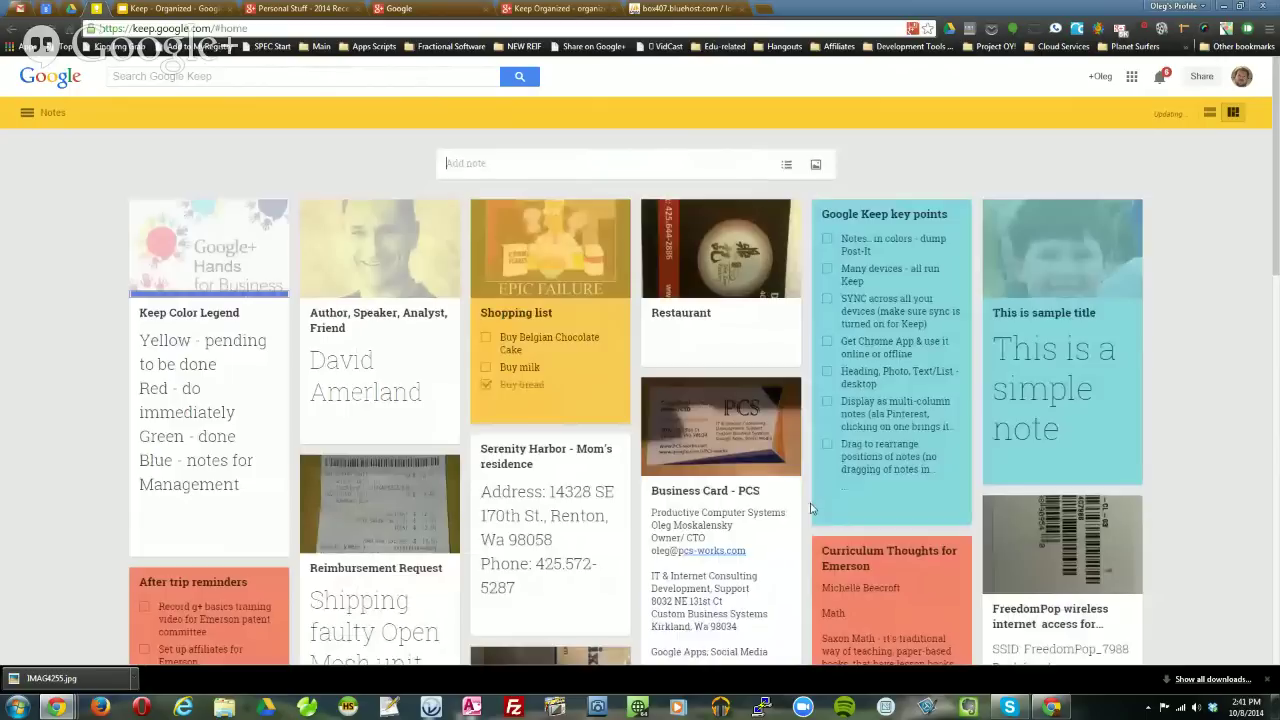
# Archive the "This is sample title" note and open the Archive to see the archived notes.
pyautogui.moveTo(259, 471)
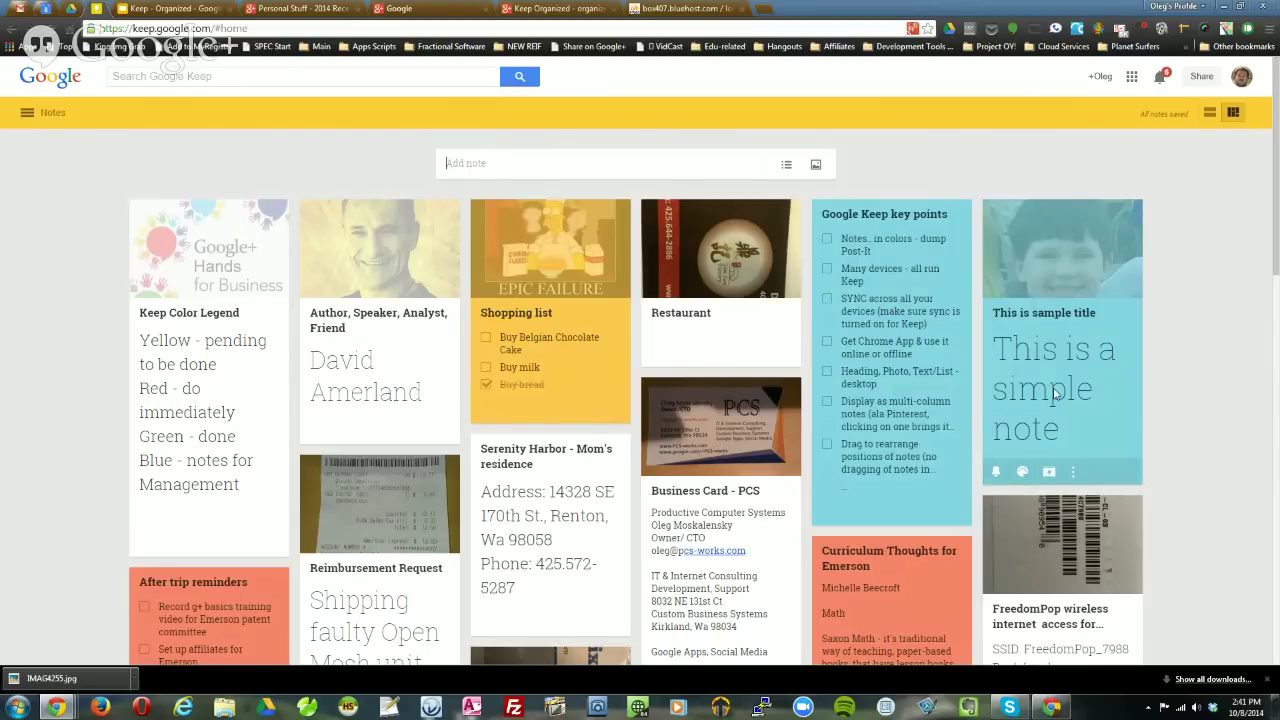
pyautogui.click(1050, 476)
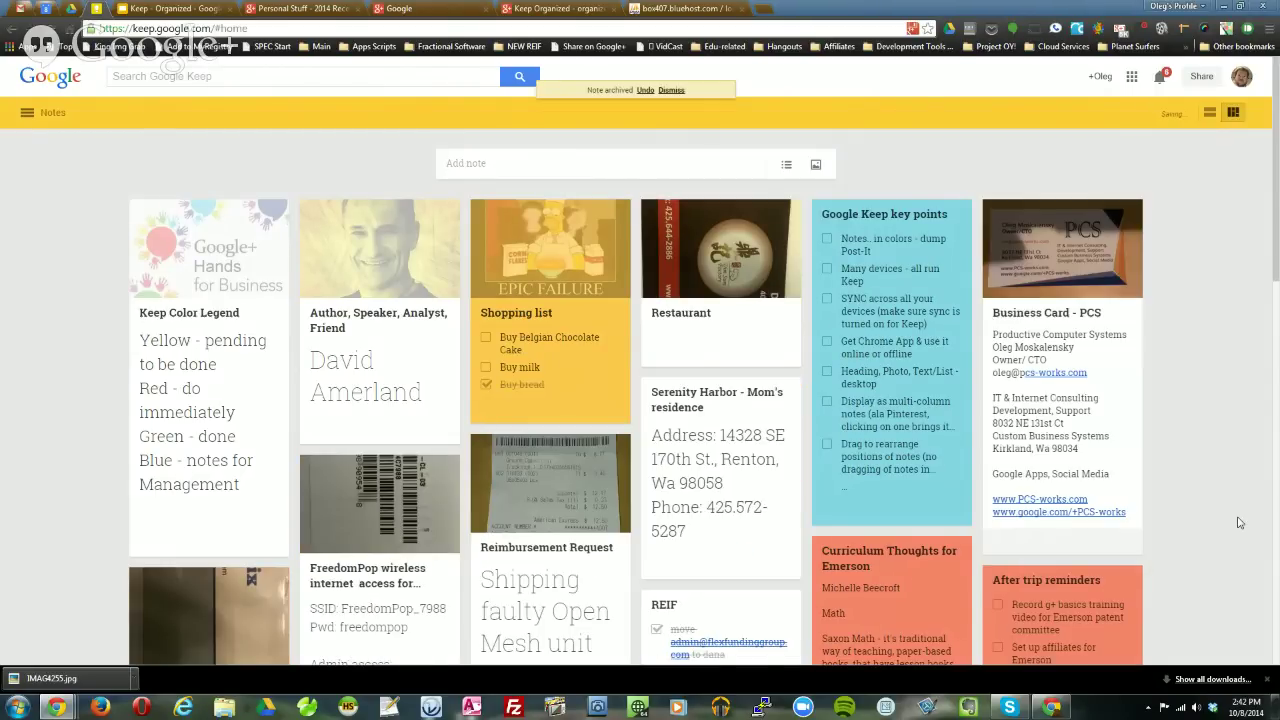
pyautogui.click(28, 114)
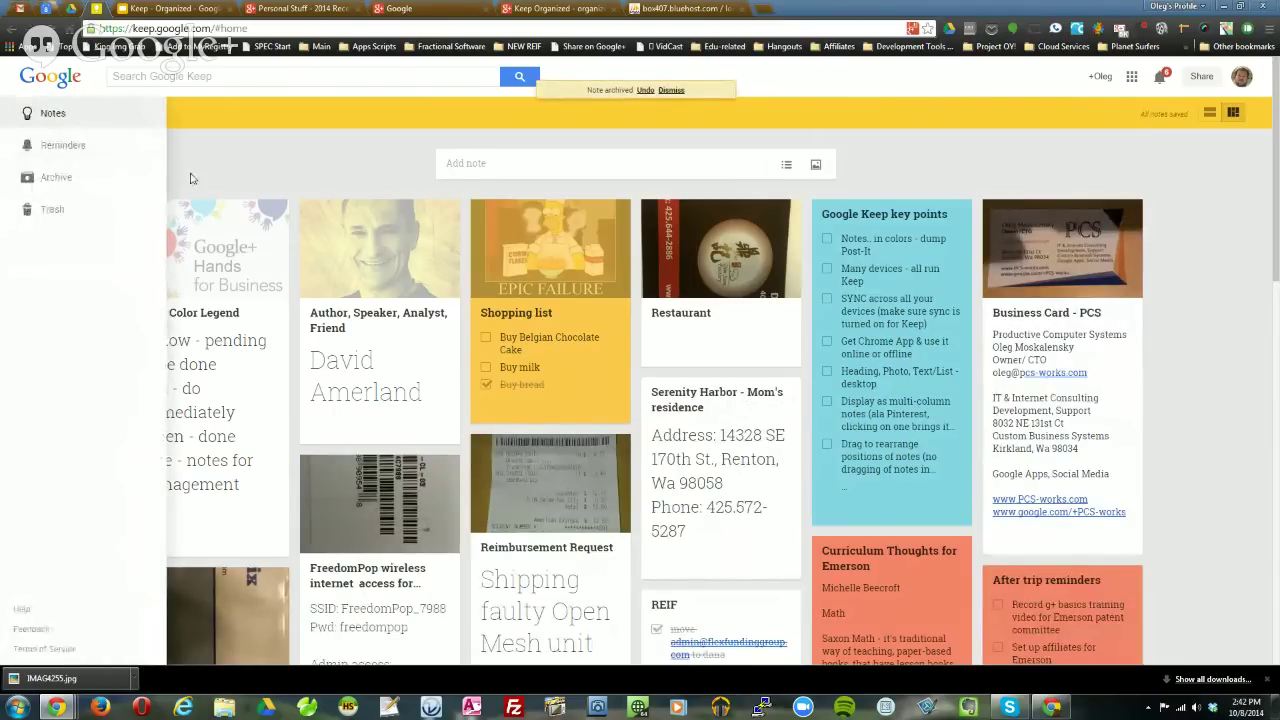
pyautogui.click(14, 115)
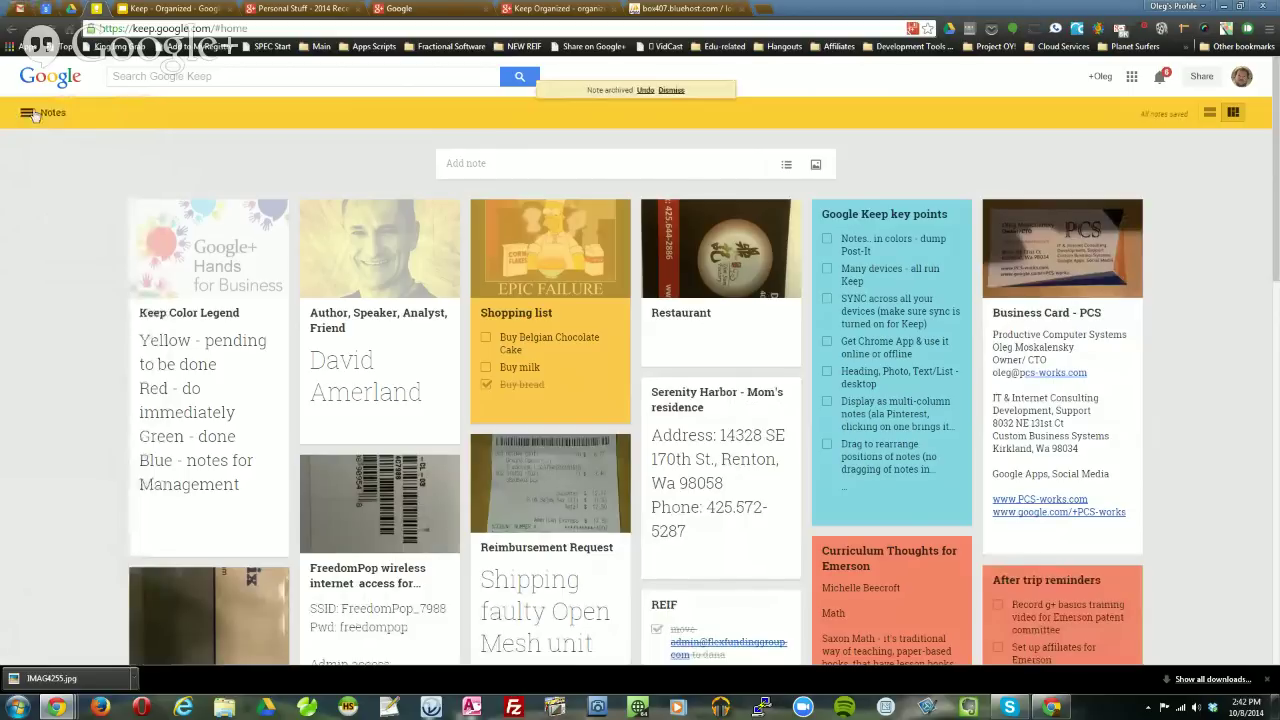
pyautogui.click(27, 114)
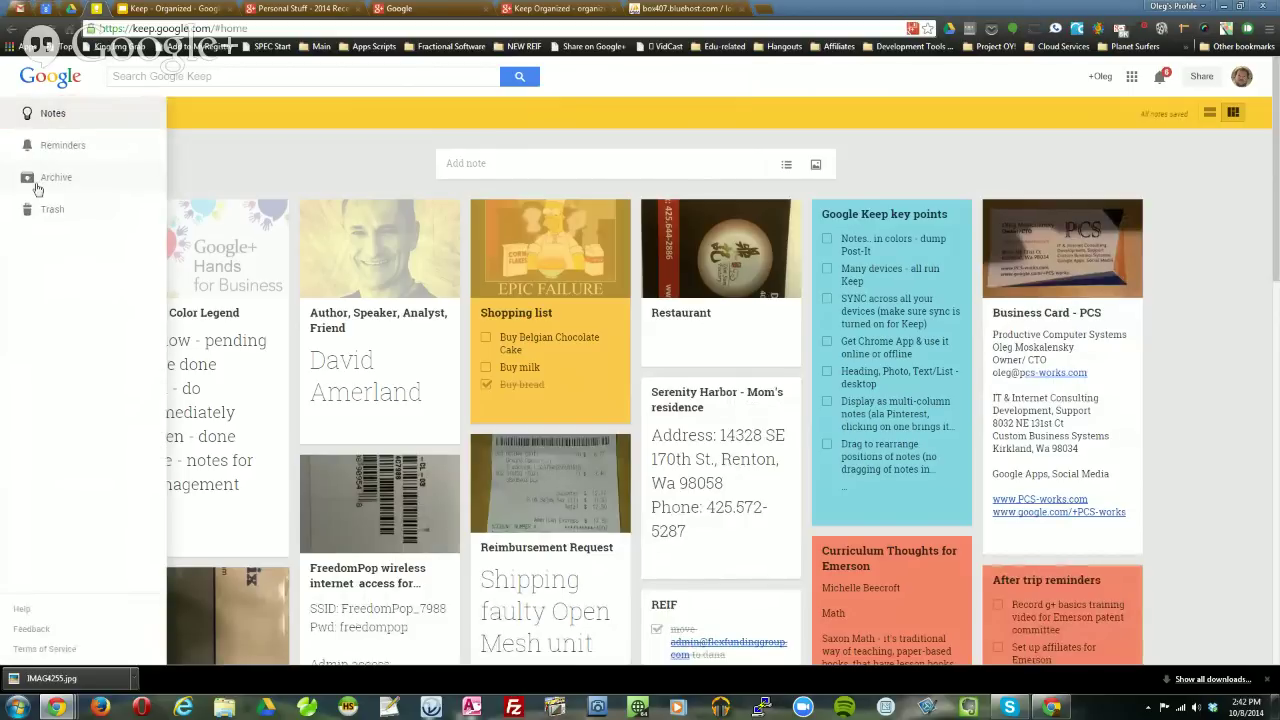
pyautogui.click(38, 186)
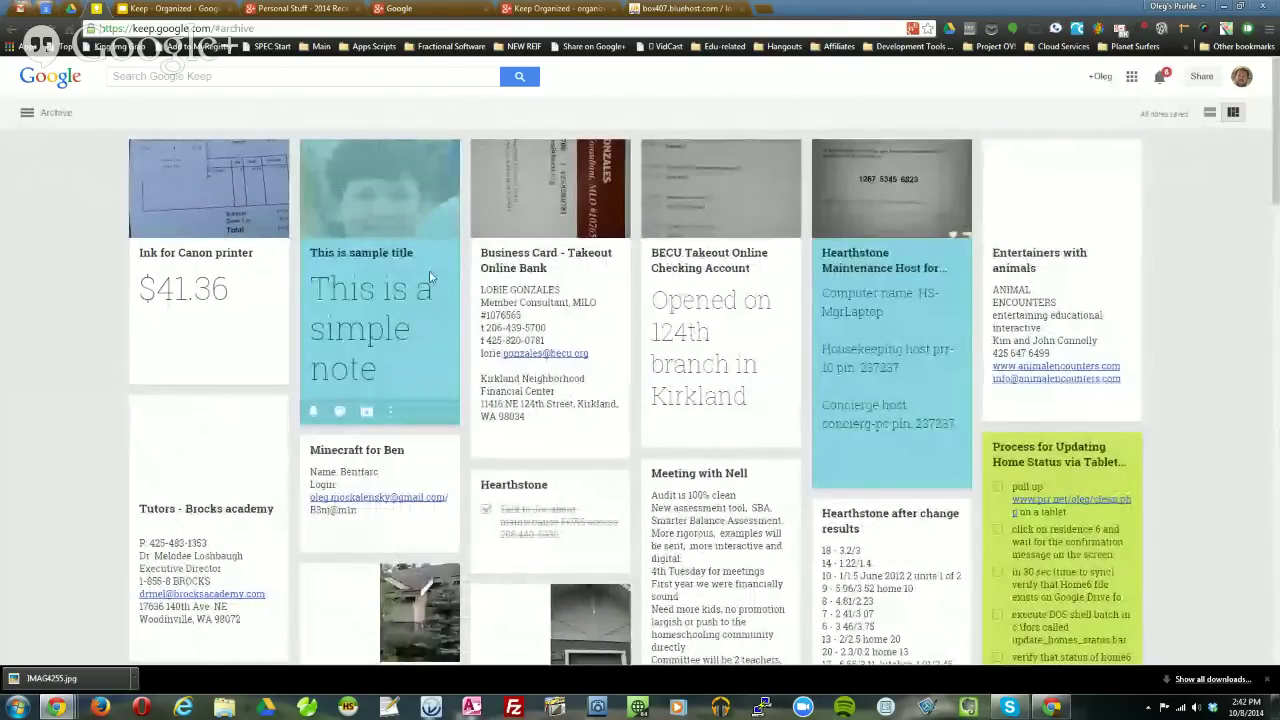
# Check the extra options of the archived "This is sample title" note and return to the main notes.
pyautogui.click(393, 417)
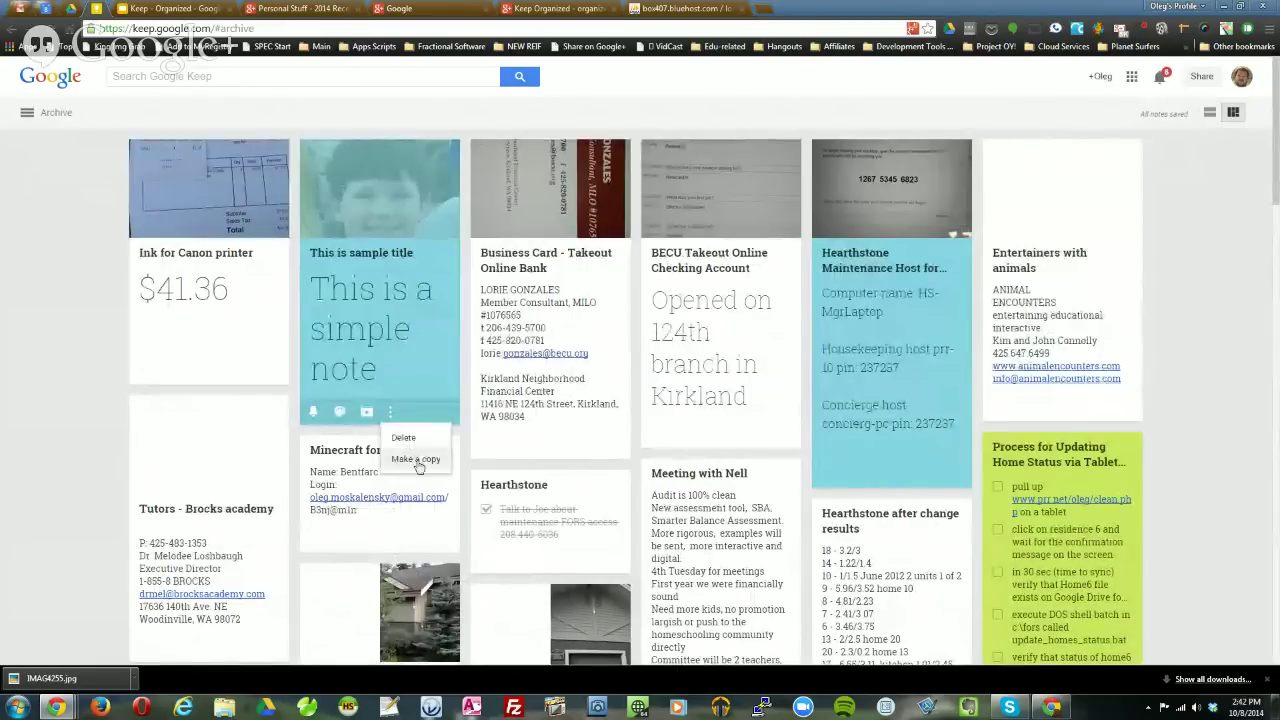
pyautogui.click(99, 250)
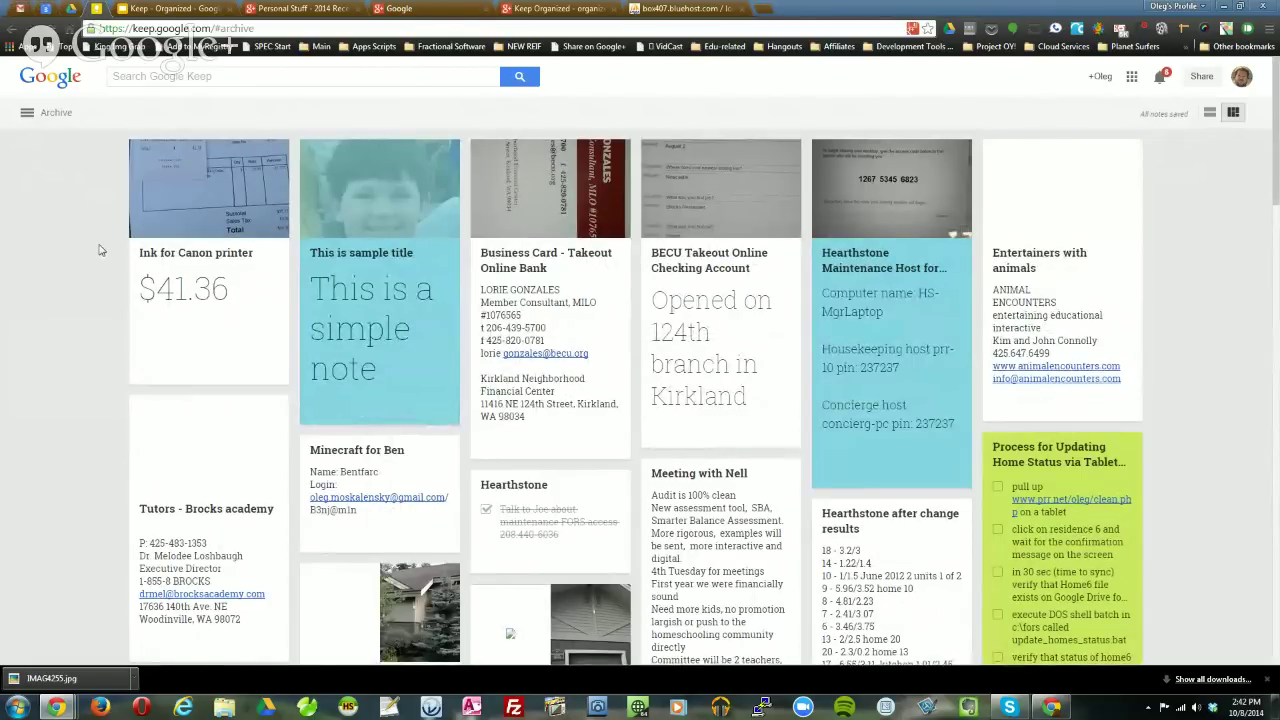
pyautogui.click(49, 118)
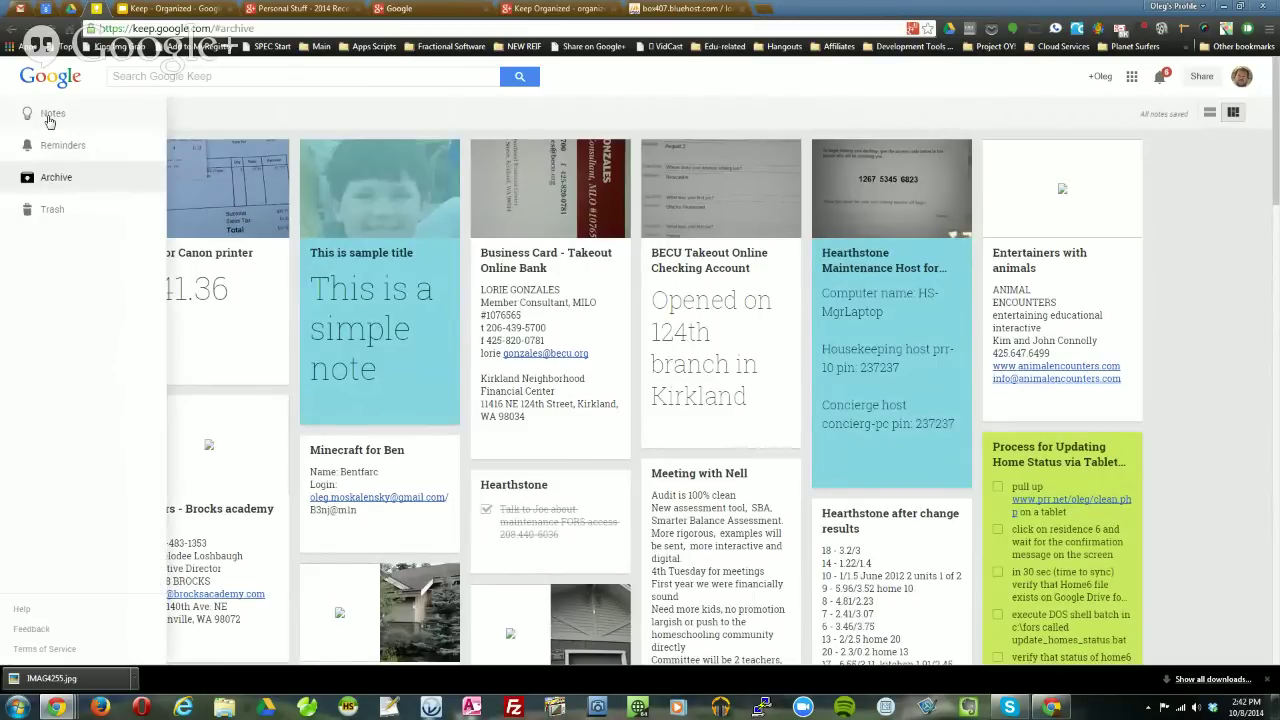
pyautogui.click(50, 116)
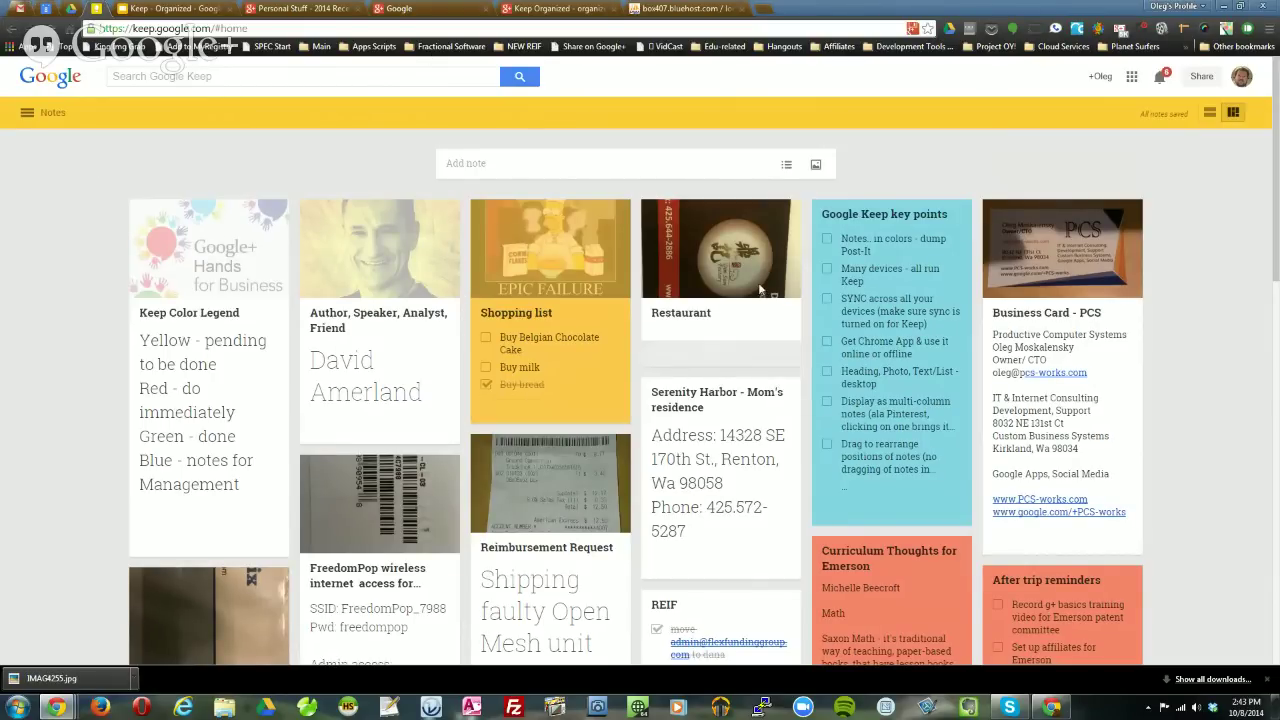
# Check the Restaurant note's extra options, open the note and view its business card picture at full size.
pyautogui.moveTo(722, 360)
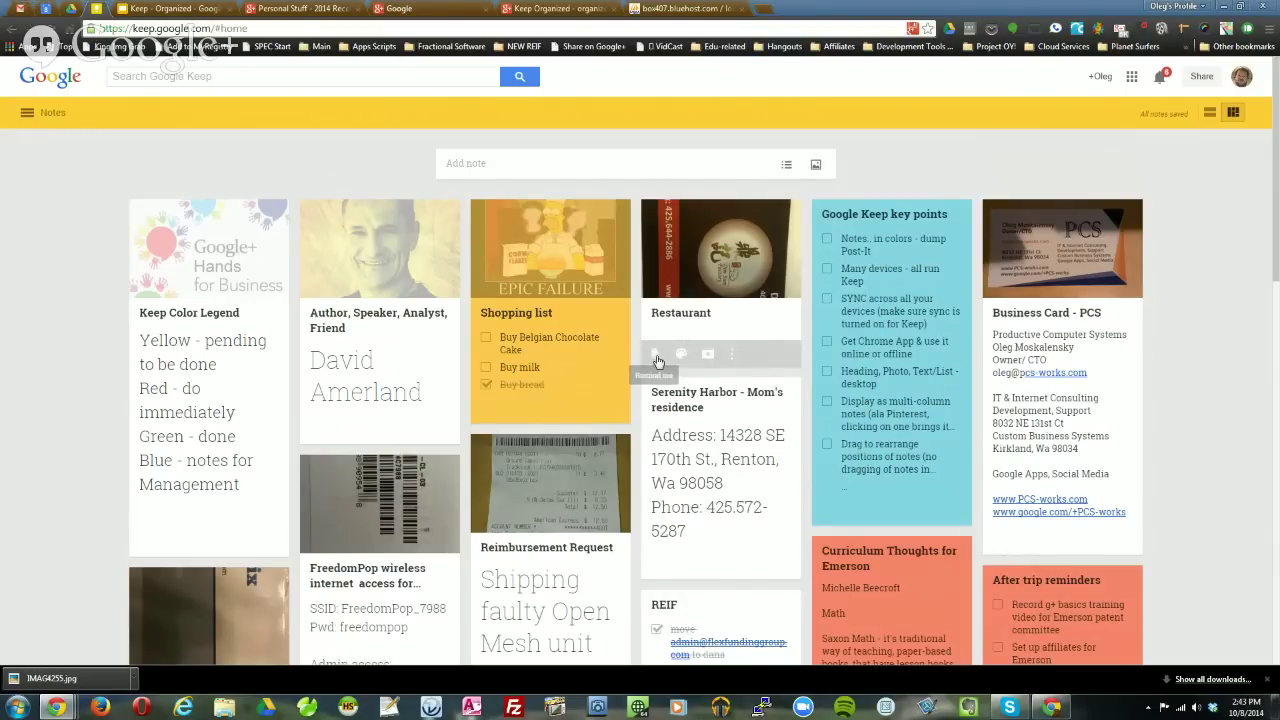
pyautogui.moveTo(682, 361)
pyautogui.click(733, 359)
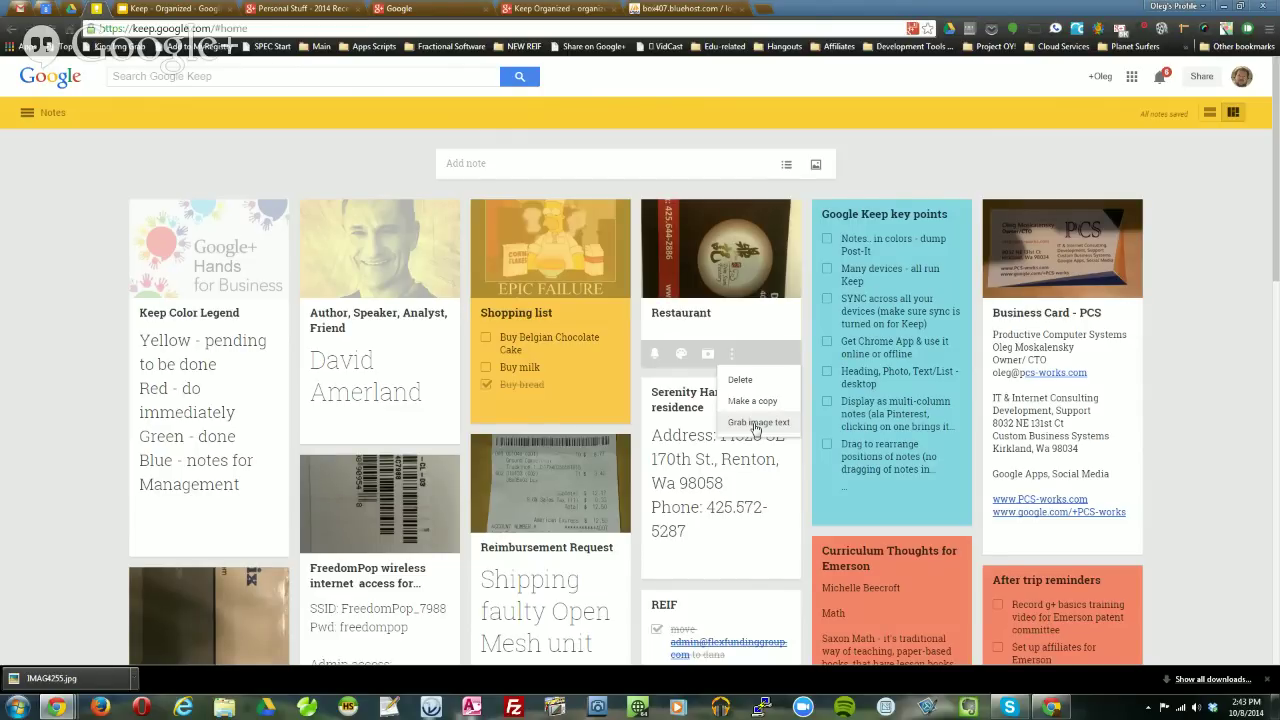
pyautogui.click(738, 323)
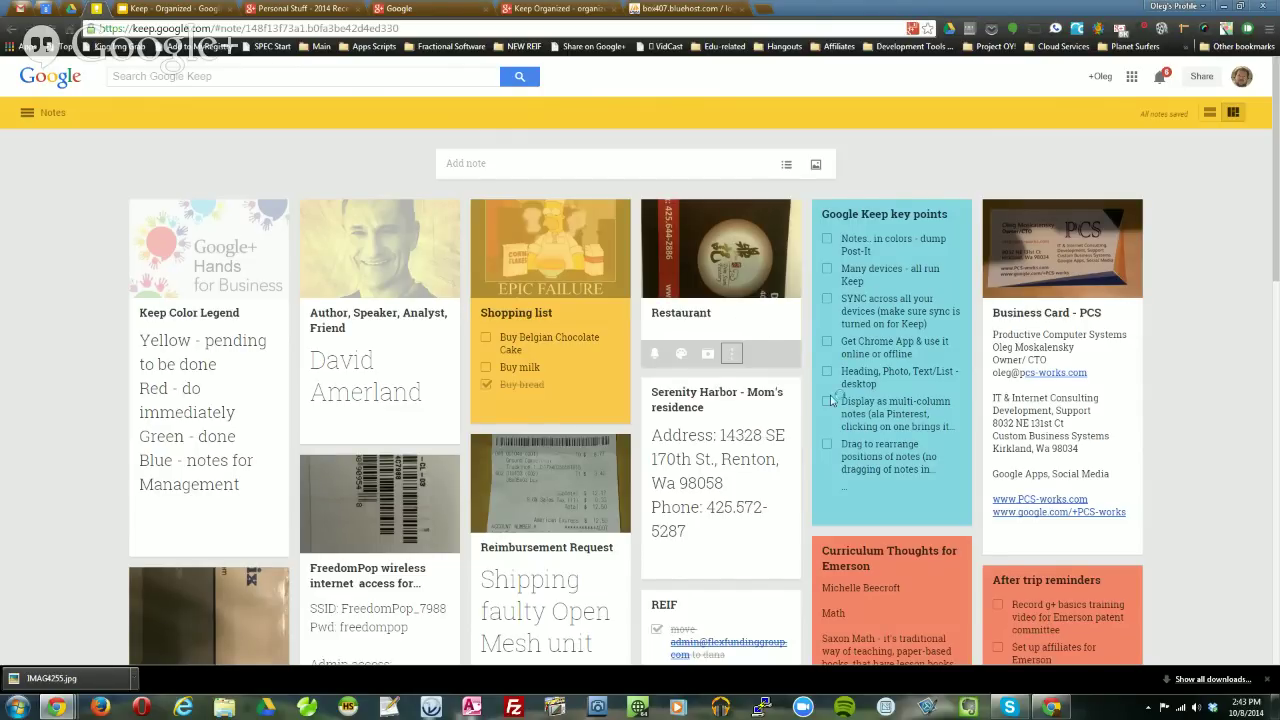
pyautogui.click(738, 323)
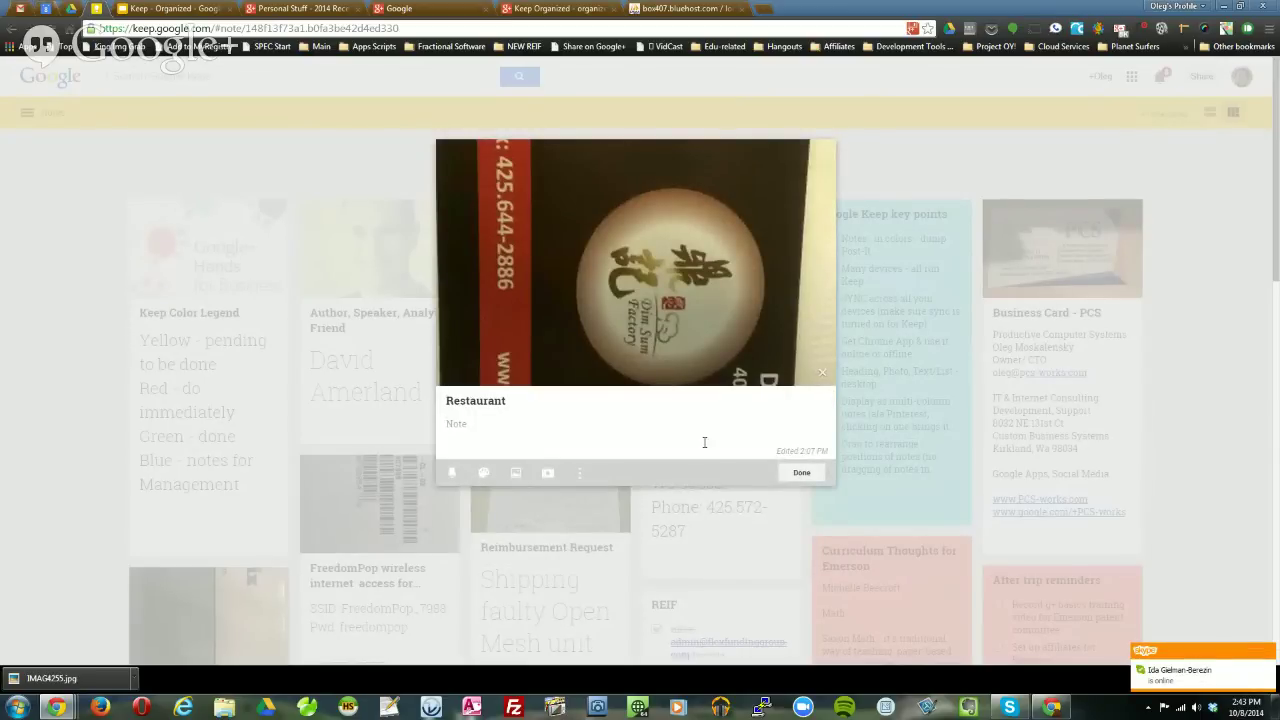
pyautogui.click(675, 315)
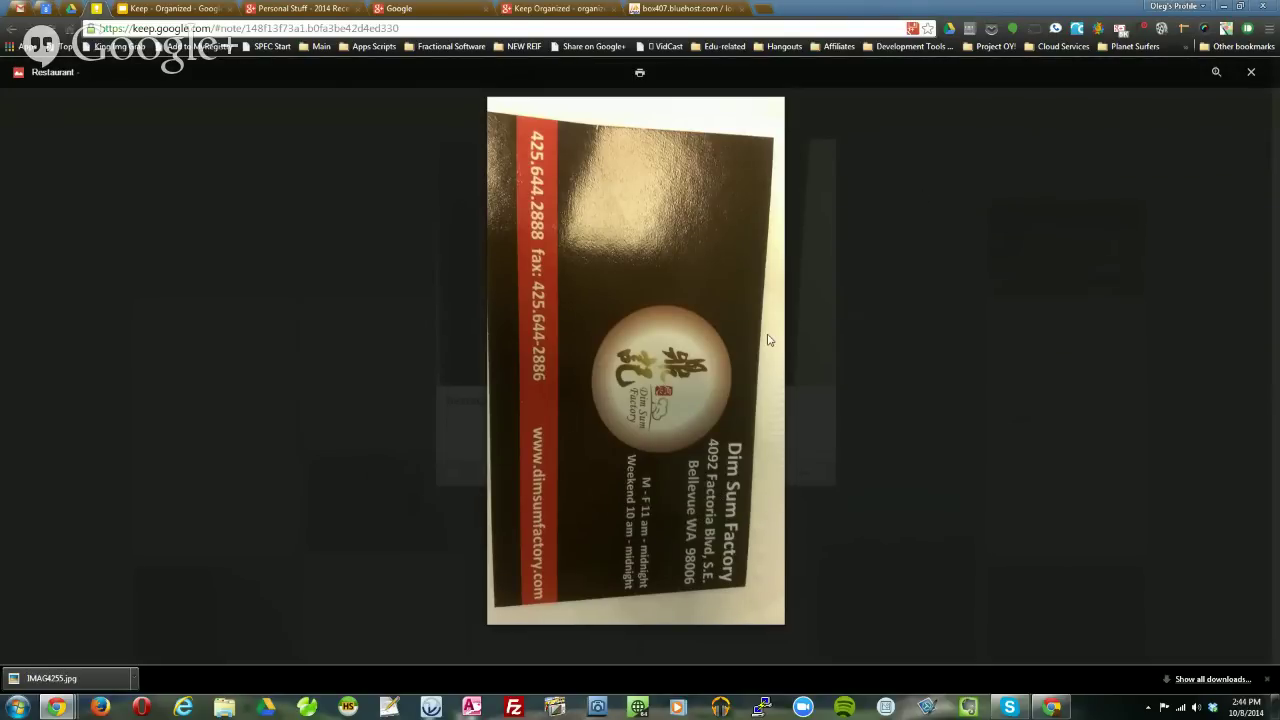
pyautogui.click(1249, 76)
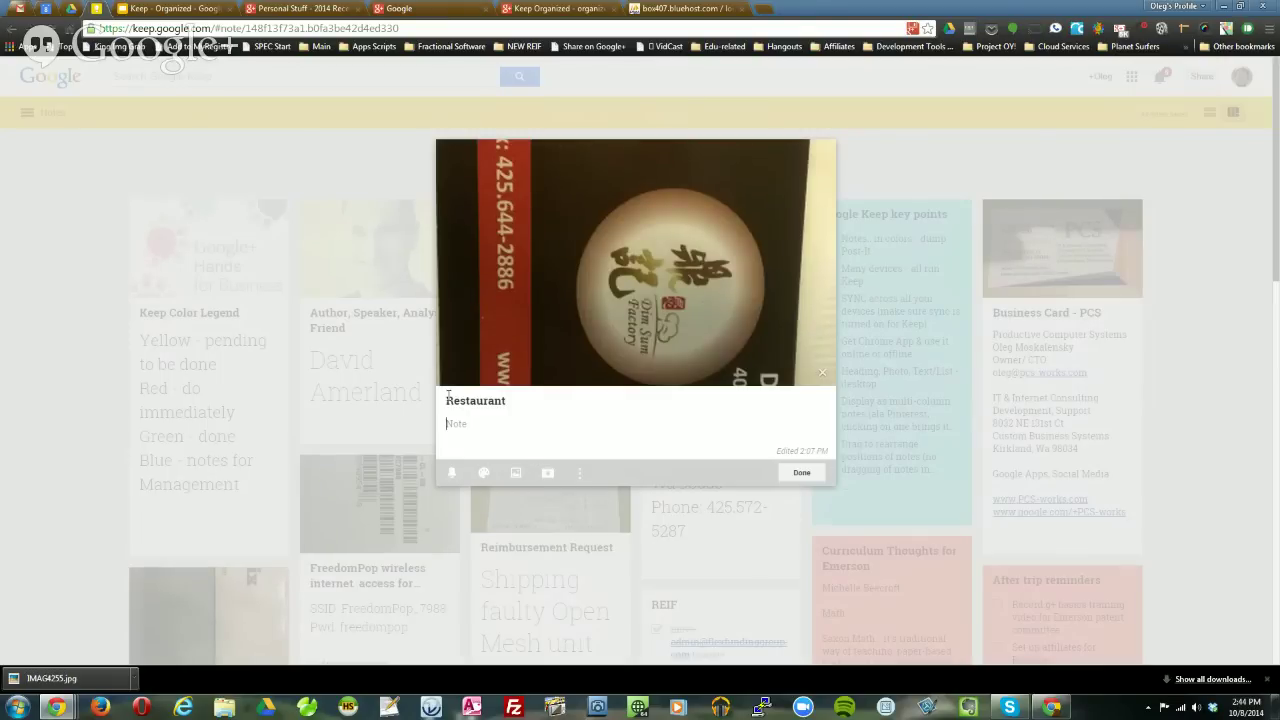
# Grab the text from the Restaurant note's picture into the note body, then close the note and dismiss the calendar reminder.
pyautogui.click(534, 424)
pyautogui.click(580, 473)
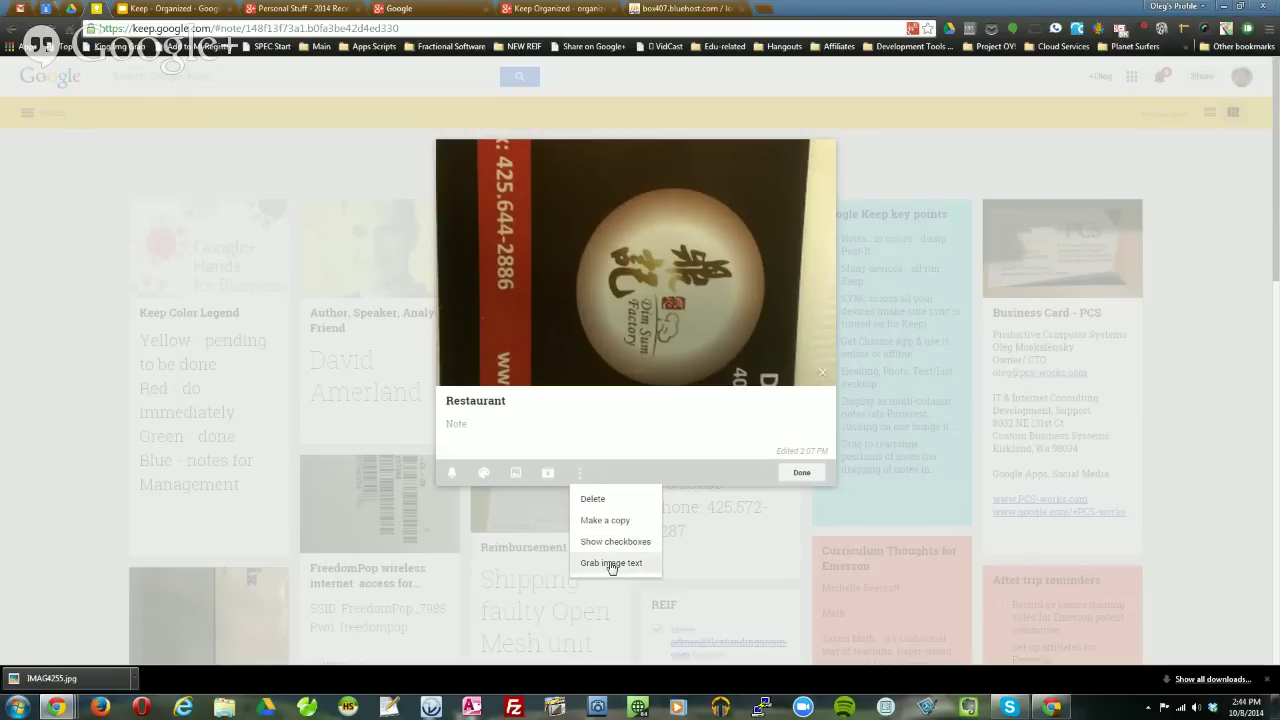
pyautogui.click(612, 564)
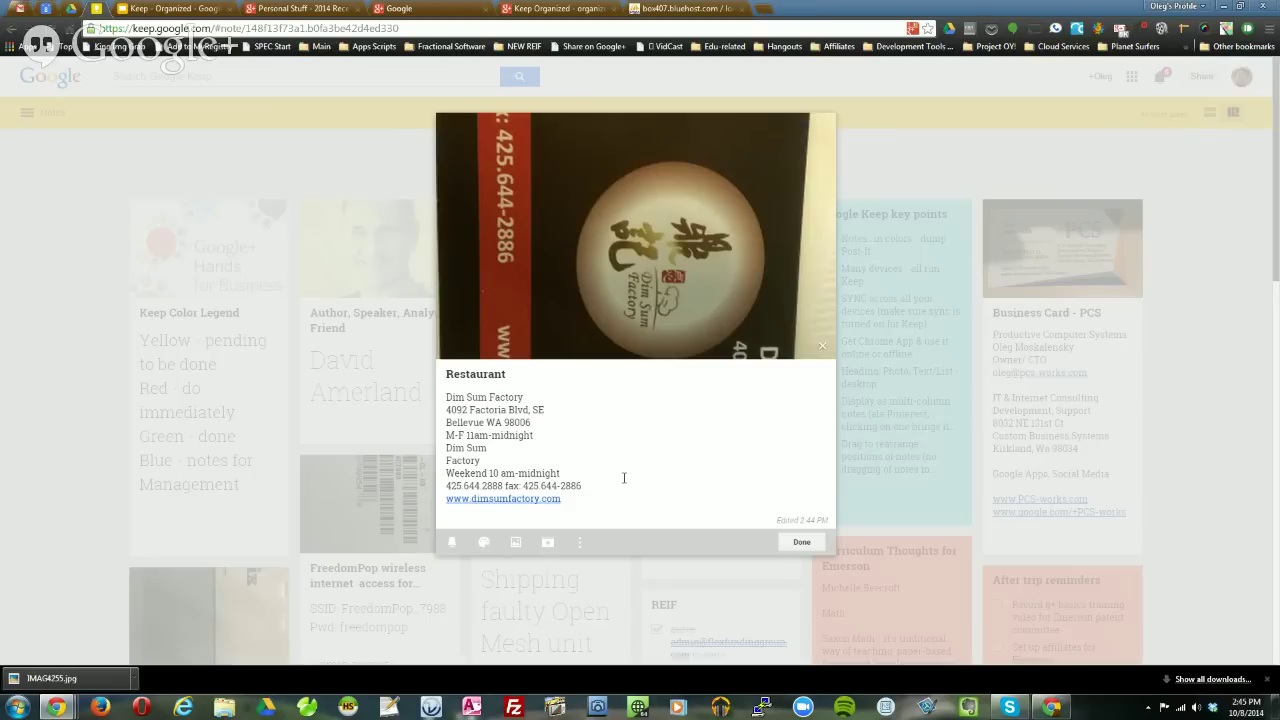
pyautogui.click(799, 543)
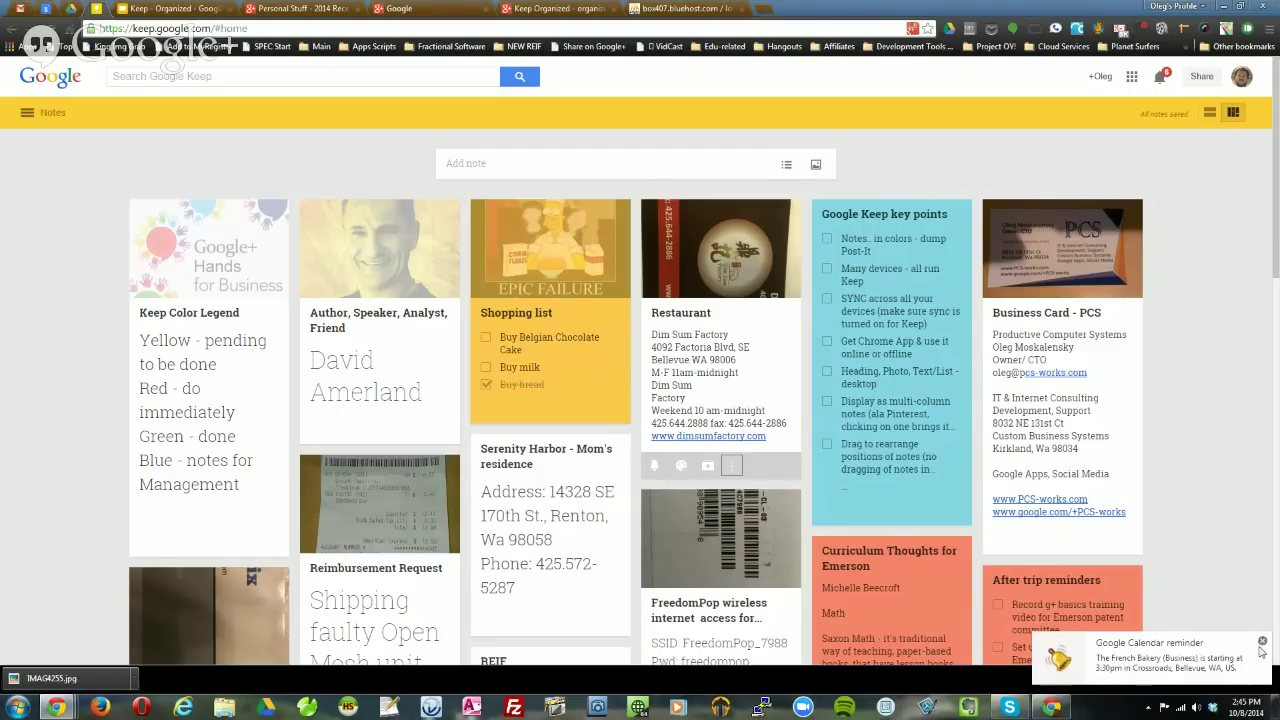
pyautogui.click(1262, 642)
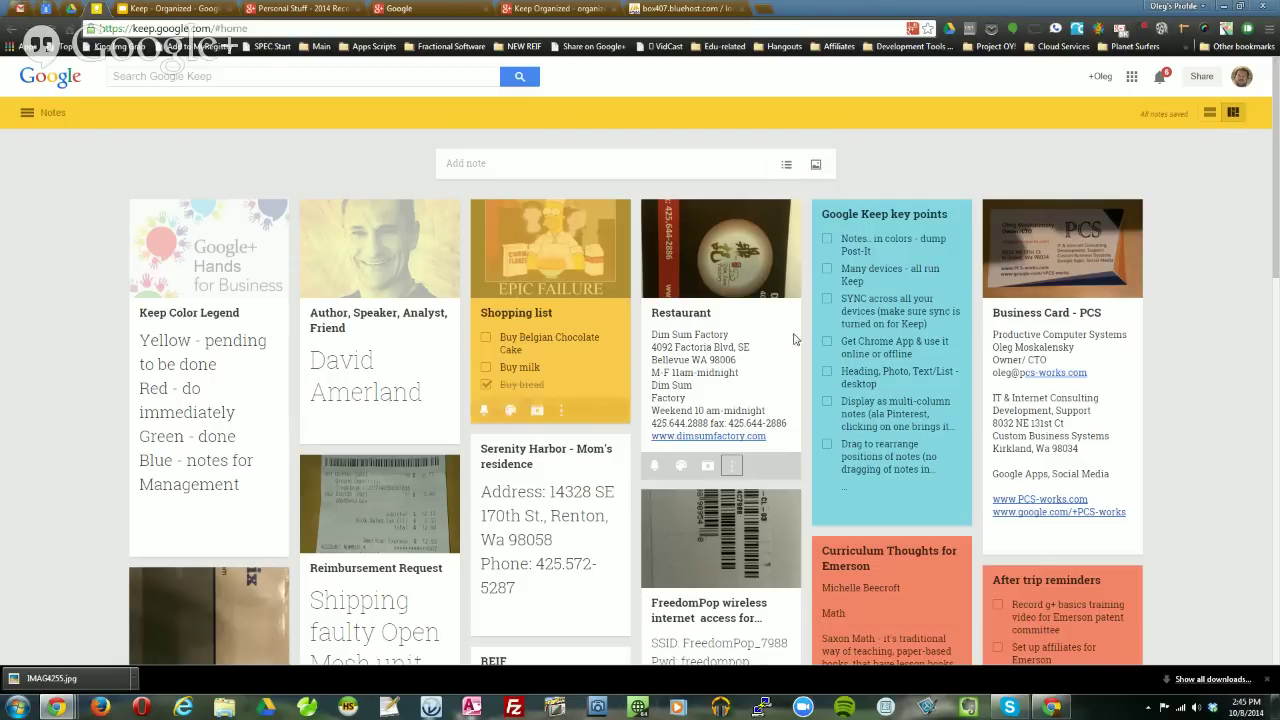
# Open the Shopping list note and retry the upload of its picture.
pyautogui.click(588, 358)
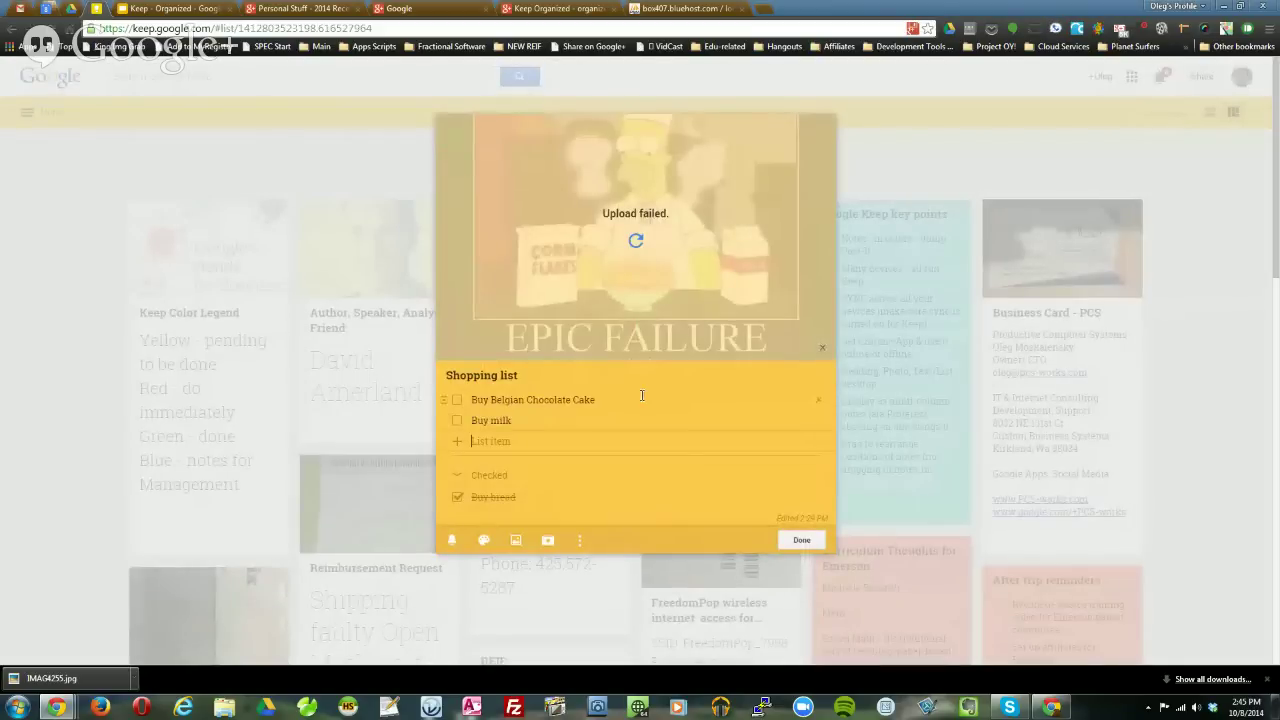
pyautogui.click(636, 246)
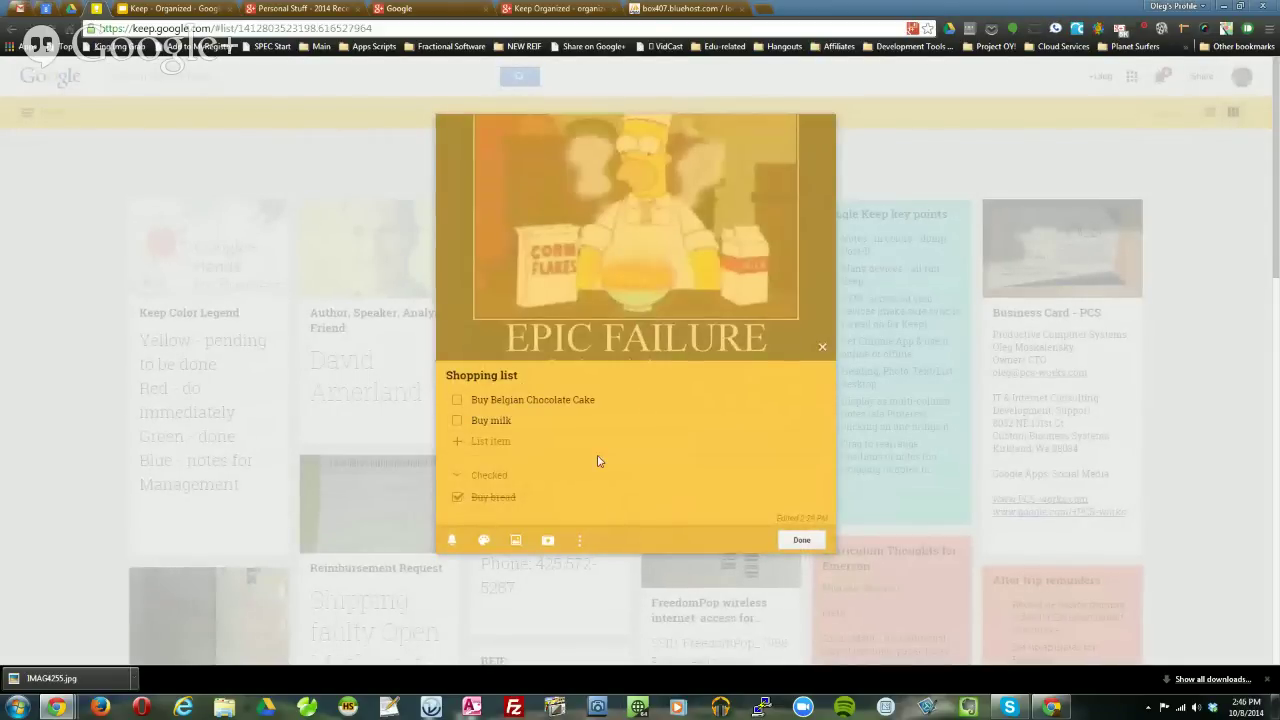
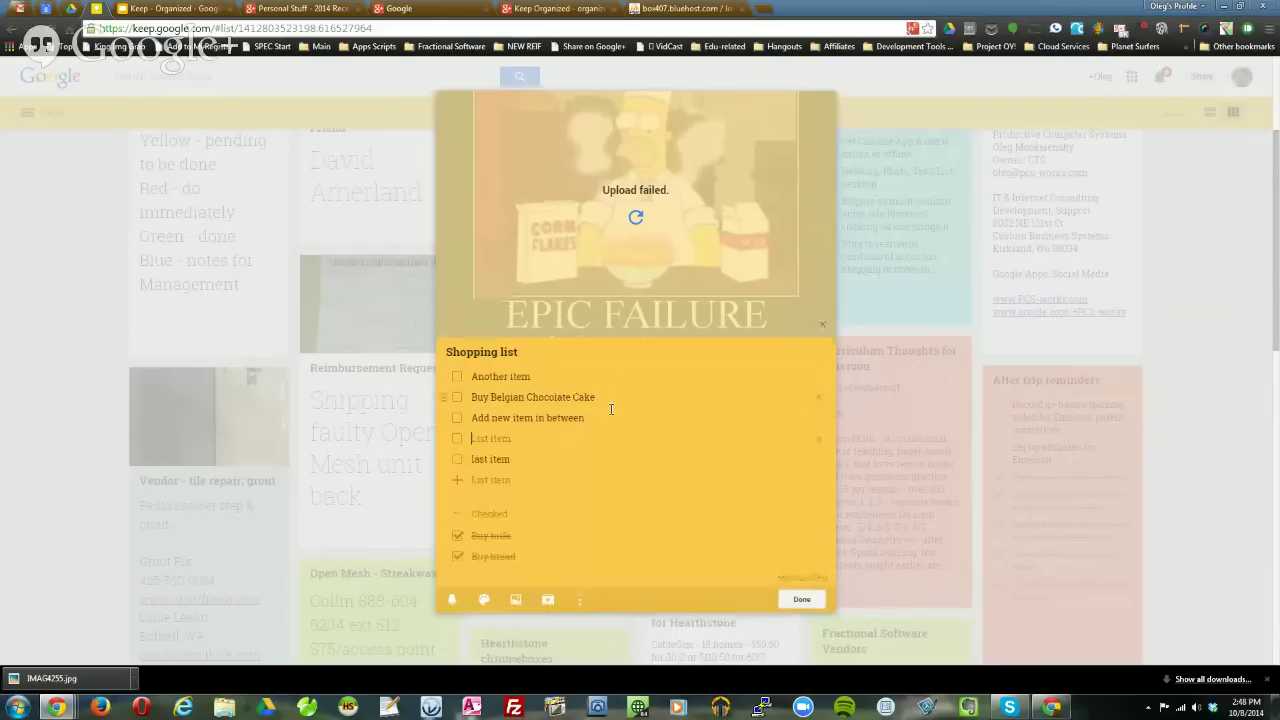
# Add the item "At this point I can add more" and move "Add new item in between" above "Buy Belgian Chocolate Cake".
pyautogui.write('At this point I can add more')
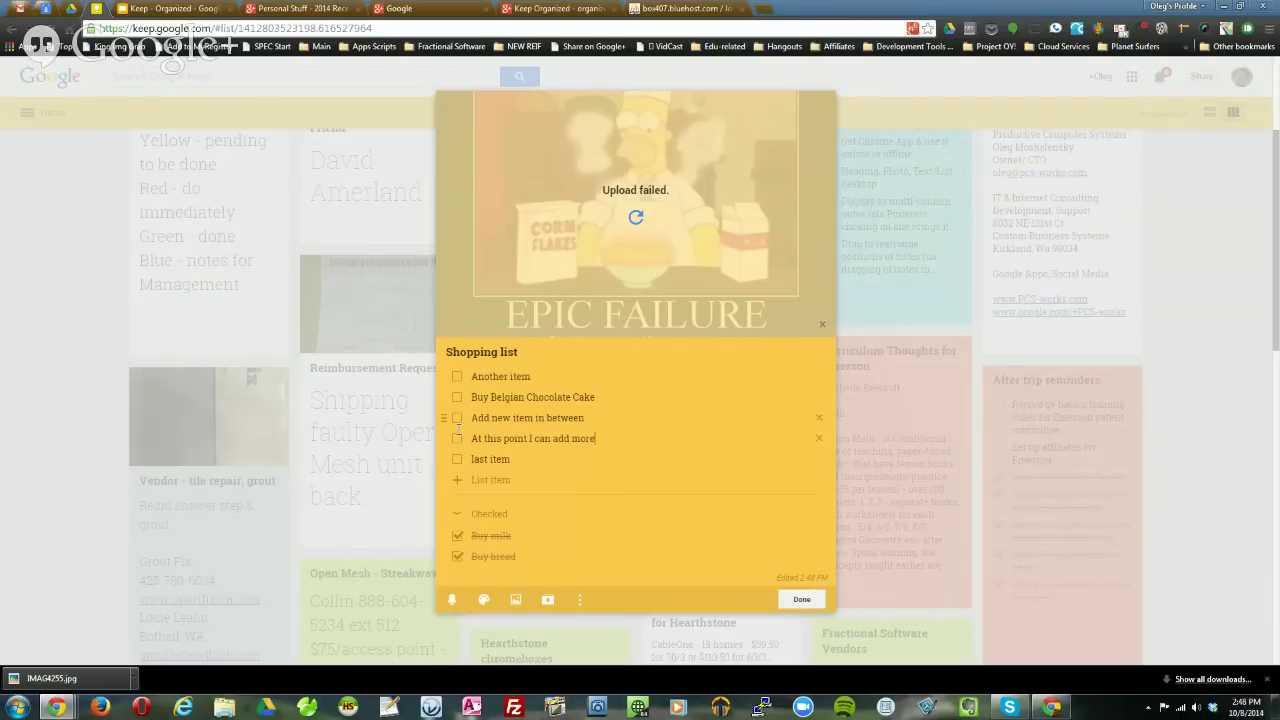
pyautogui.moveTo(443, 420); pyautogui.dragTo(446, 399)
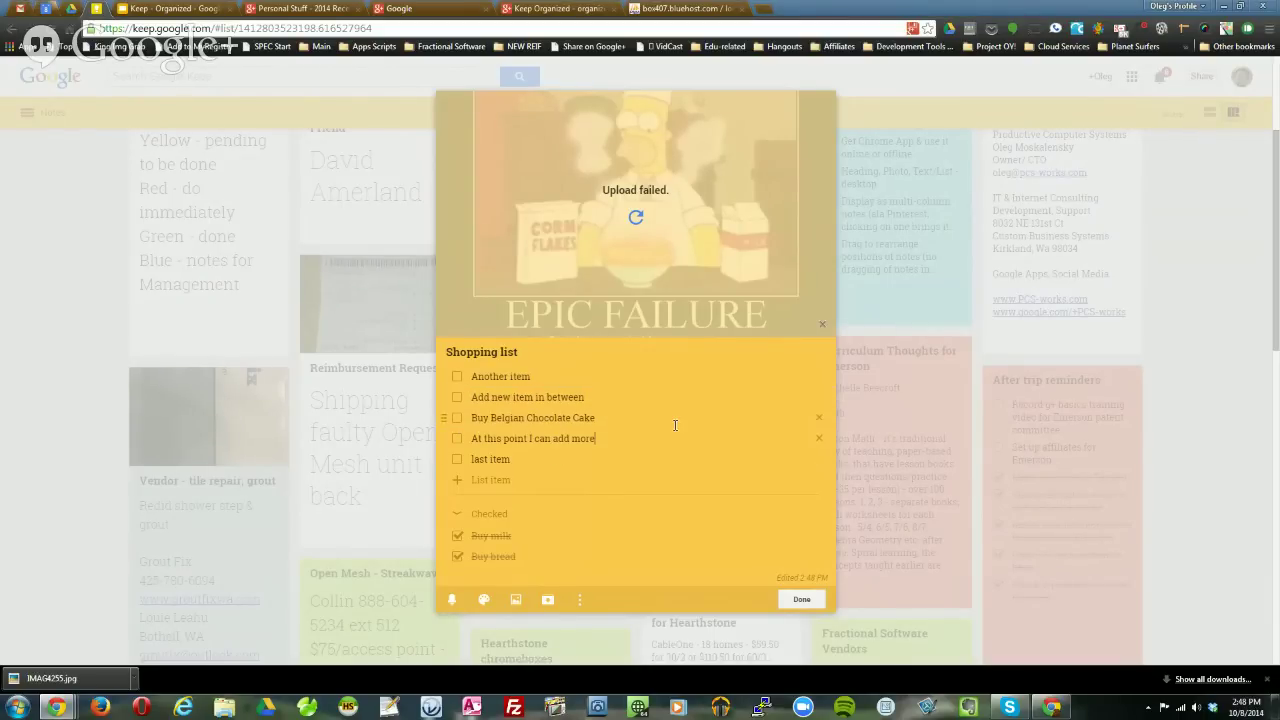
# Delete the item "At this point I can add more", check off "last item" and close the Shopping list note.
pyautogui.click(819, 441)
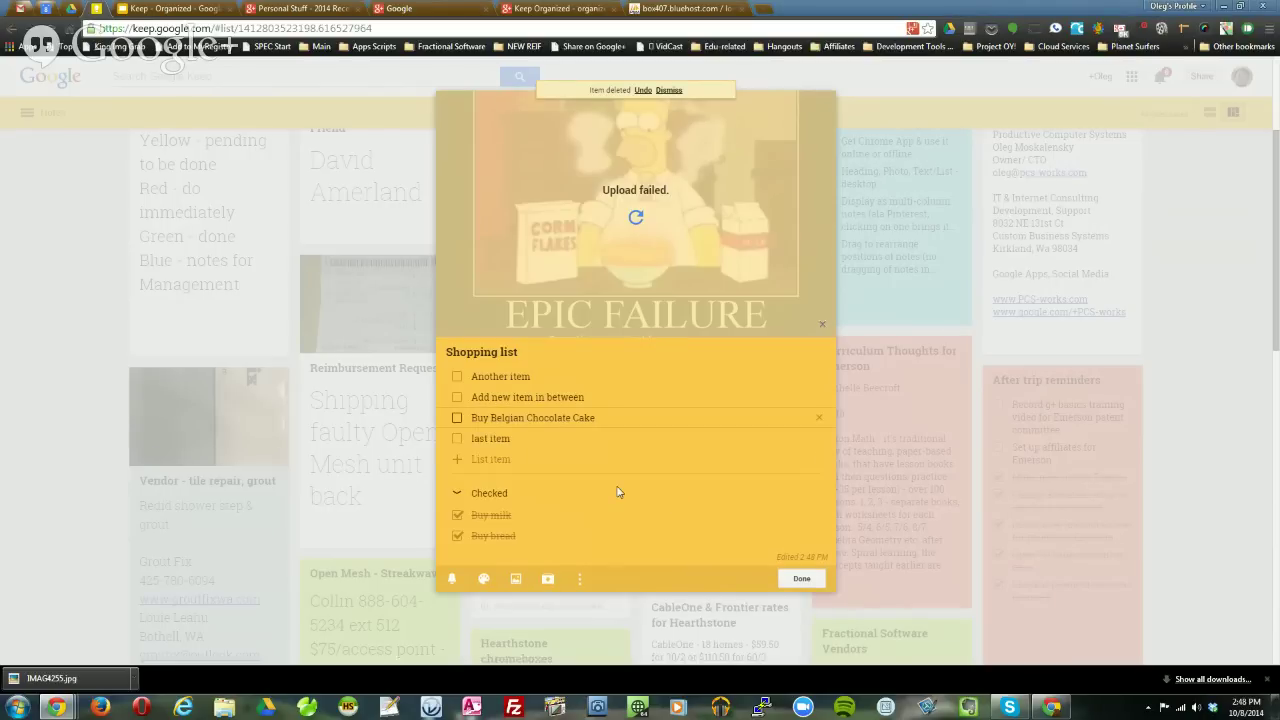
pyautogui.click(458, 439)
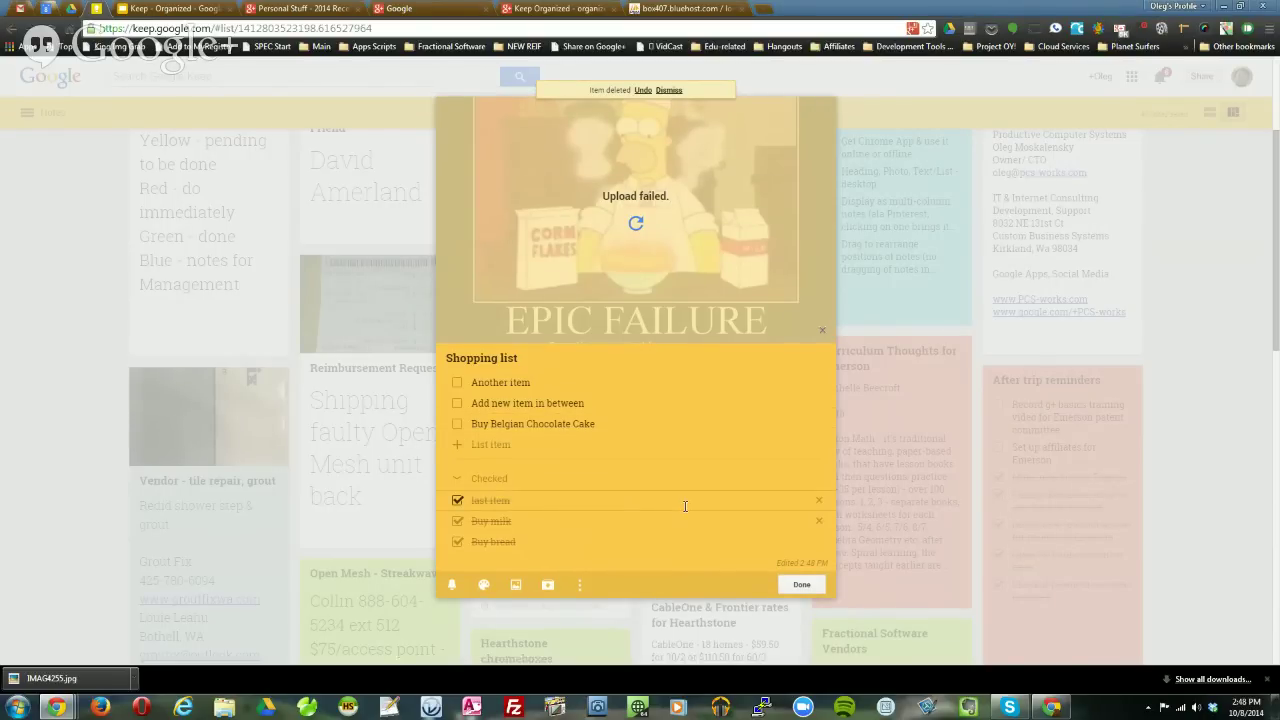
pyautogui.click(799, 586)
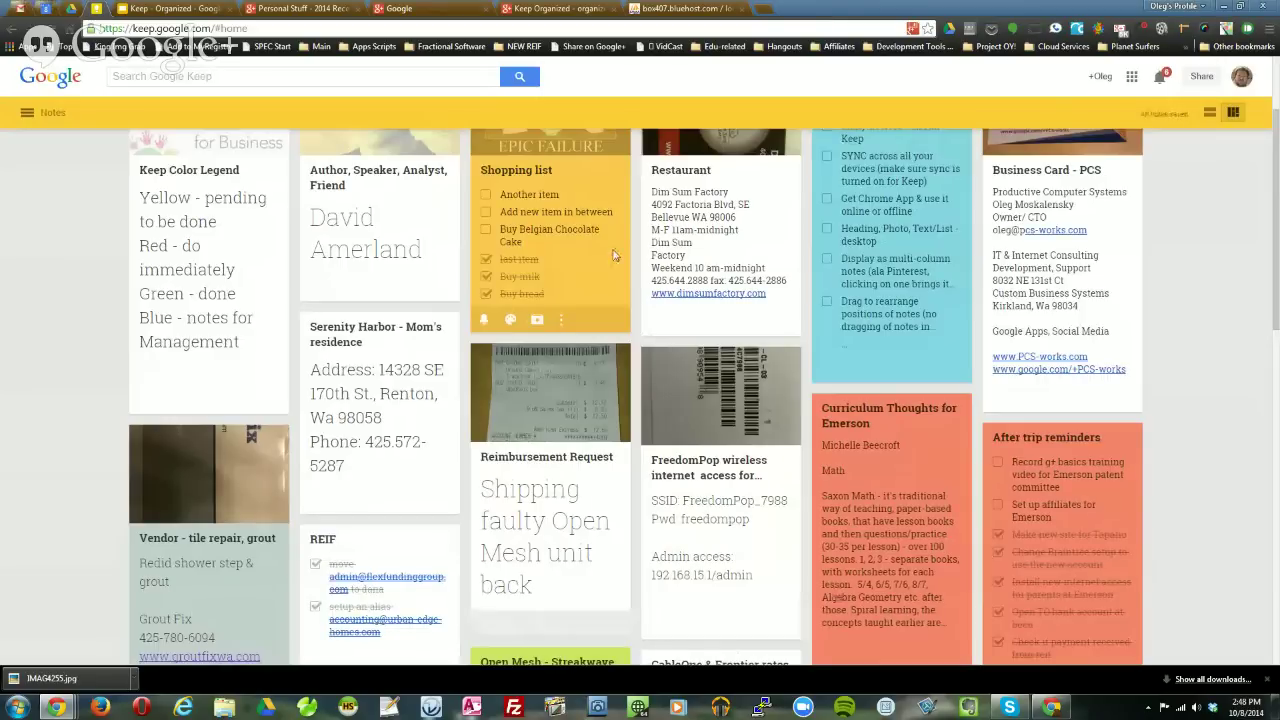
# Review the Shopping list note's extra options and delete the note.
pyautogui.click(561, 321)
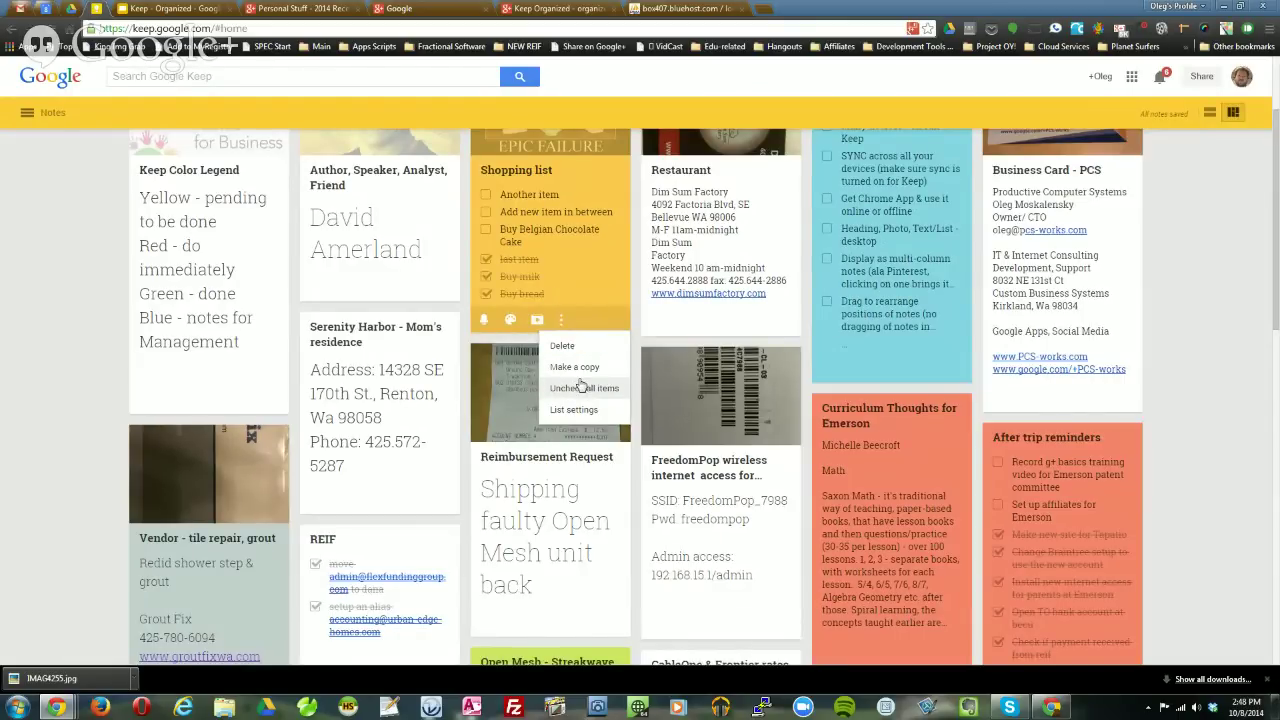
pyautogui.click(1227, 316)
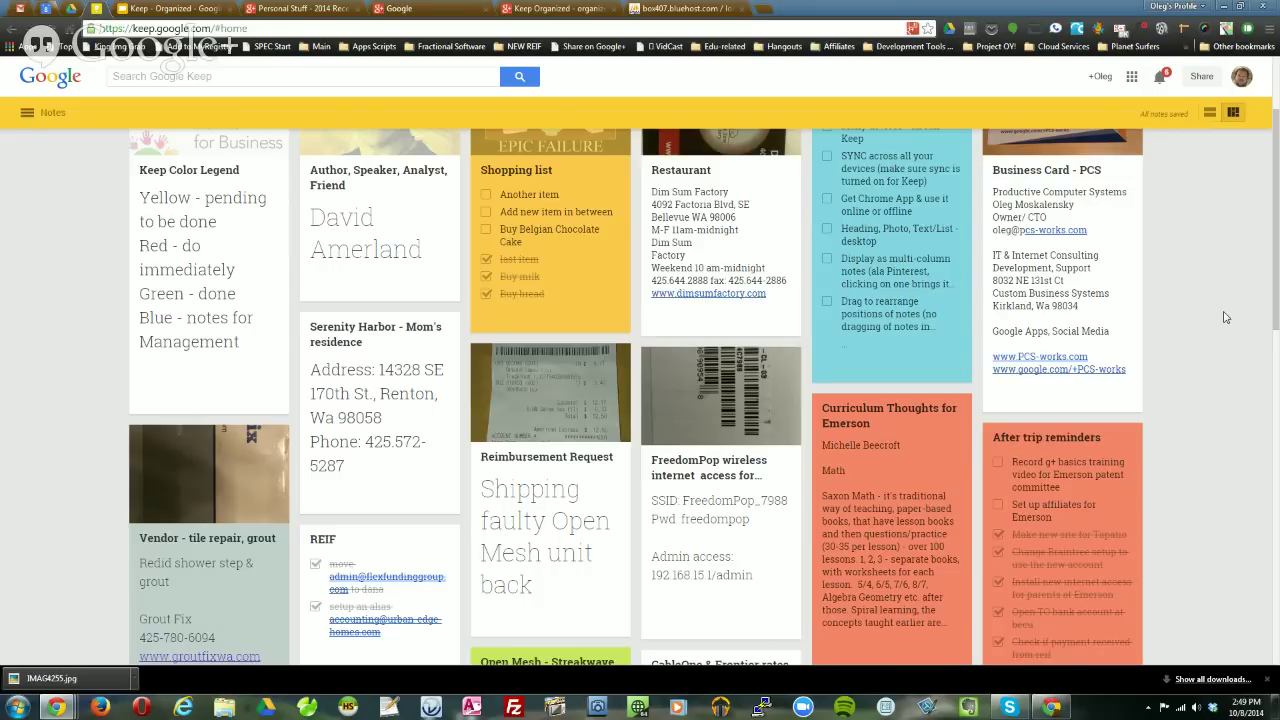
pyautogui.moveTo(538, 327)
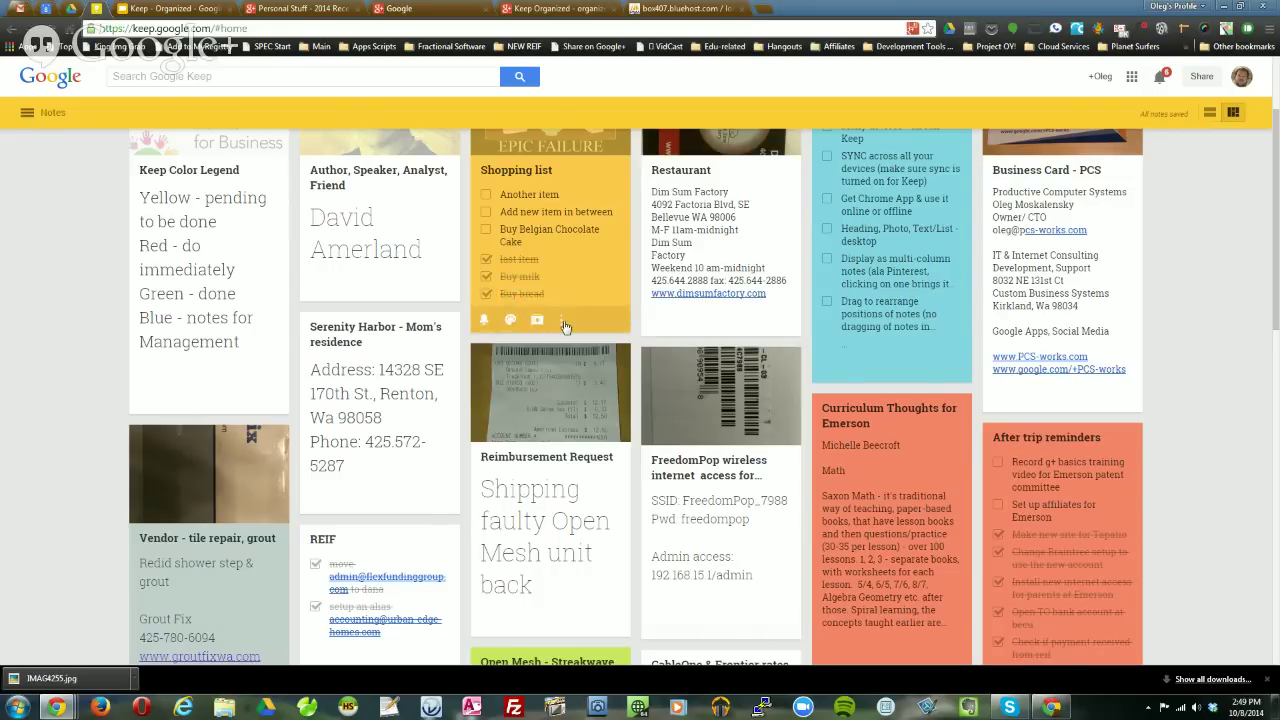
pyautogui.click(563, 321)
pyautogui.click(563, 321)
pyautogui.click(563, 321)
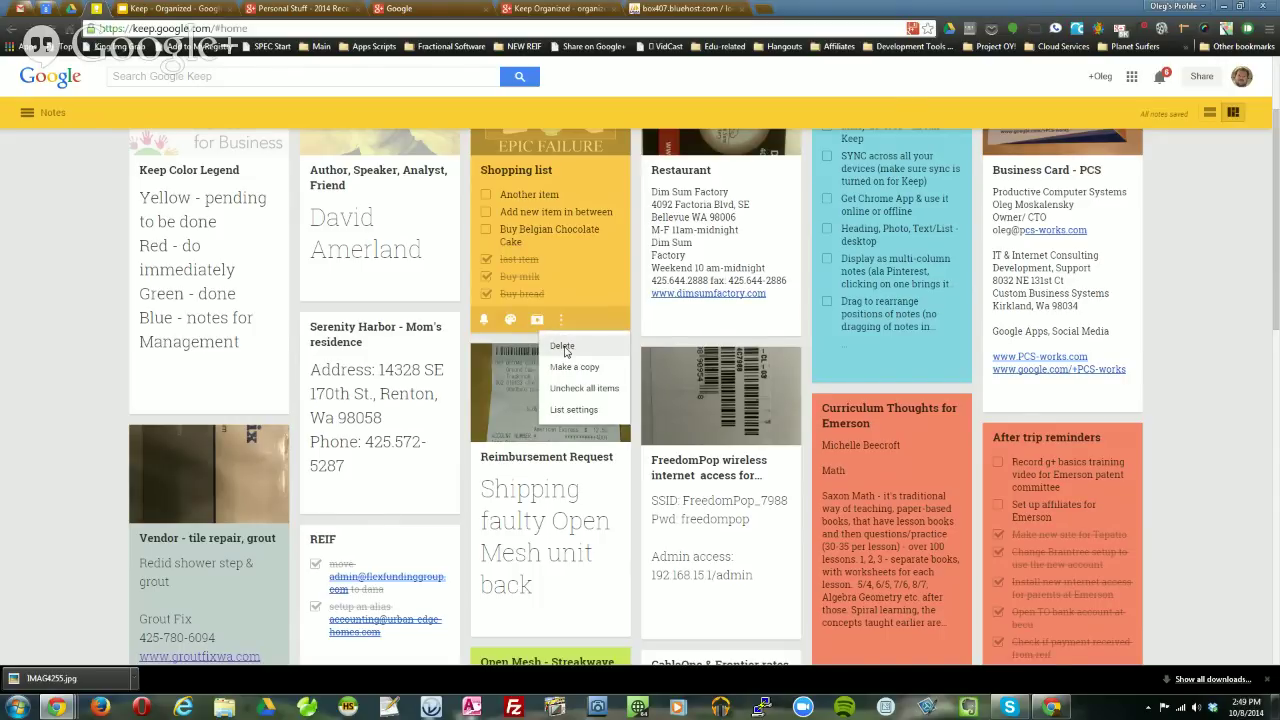
pyautogui.click(563, 347)
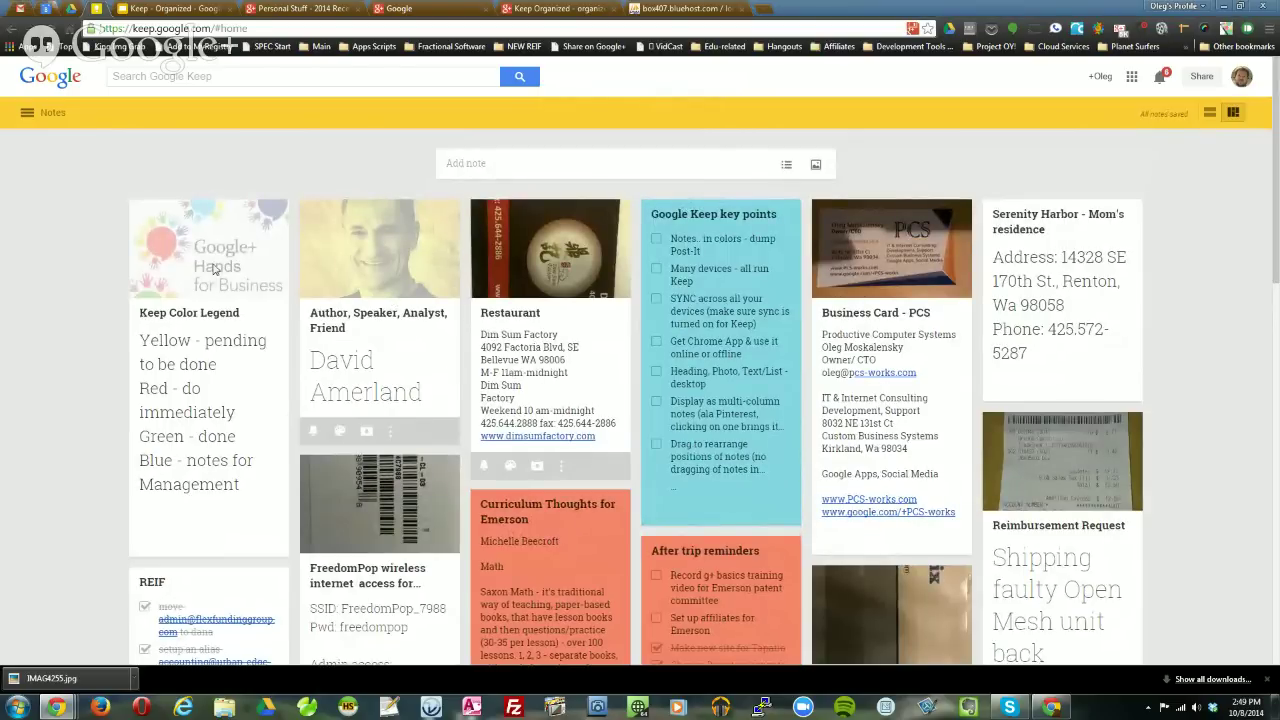
# Go to the Trash and open the deleted Shopping list note.
pyautogui.click(27, 112)
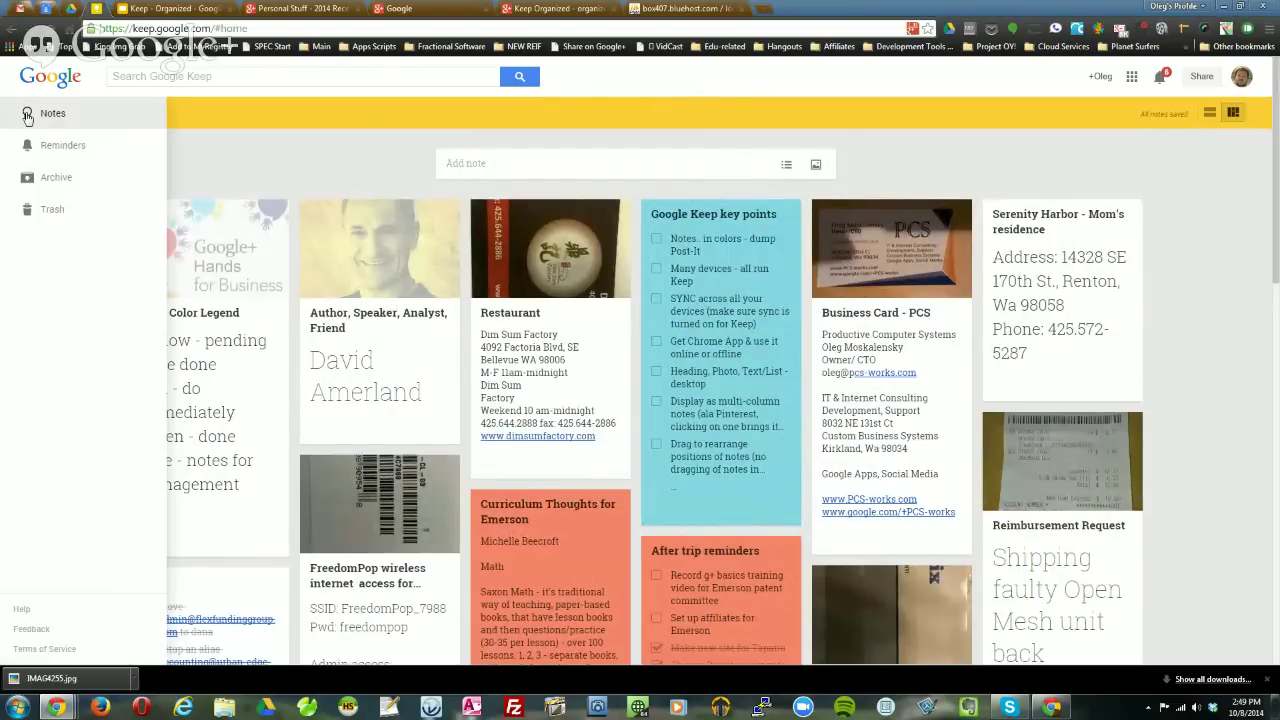
pyautogui.click(51, 212)
pyautogui.click(181, 229)
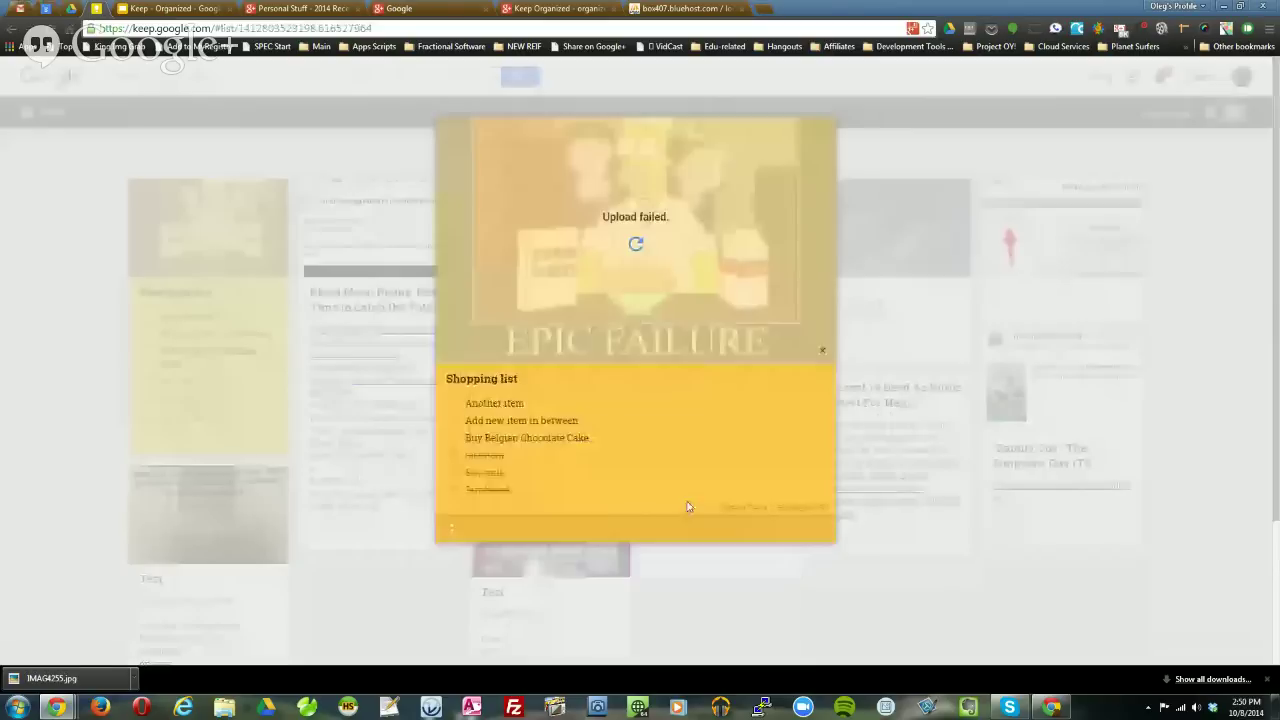
# Close the deleted Shopping list note, review the recovery options of the Redbox text note in Trash, and return to Notes.
pyautogui.click(1045, 577)
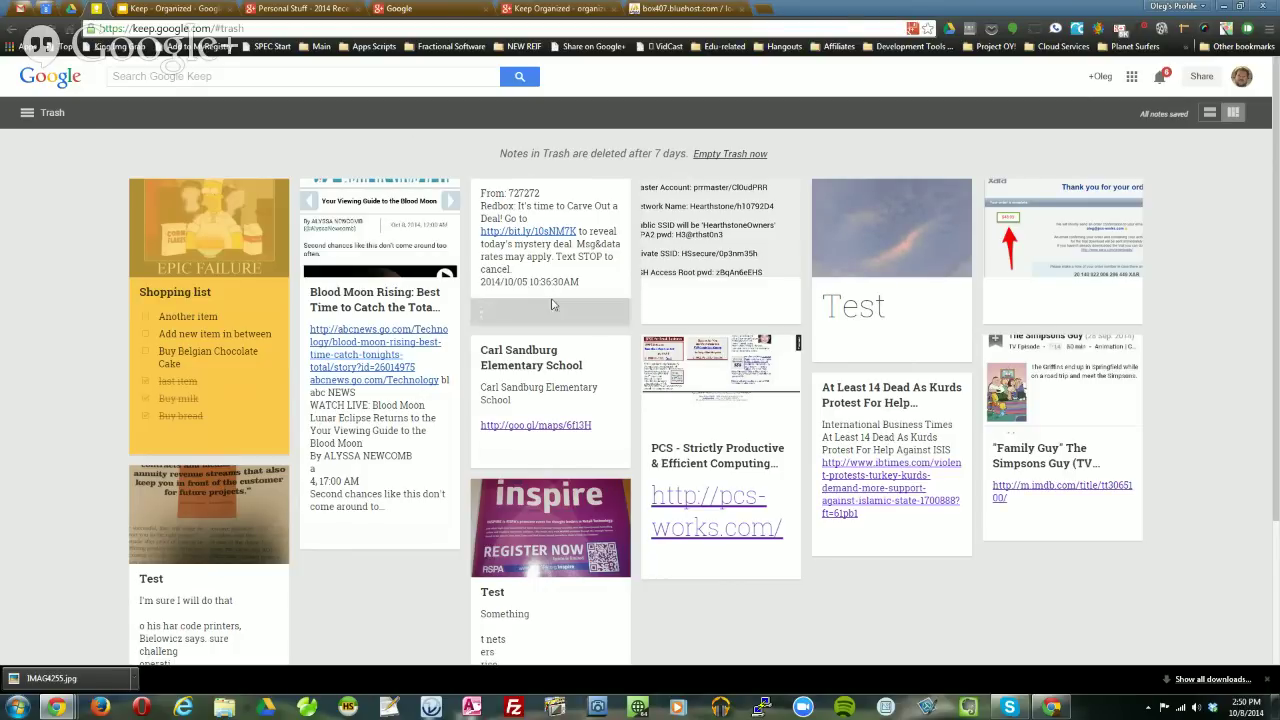
pyautogui.click(486, 314)
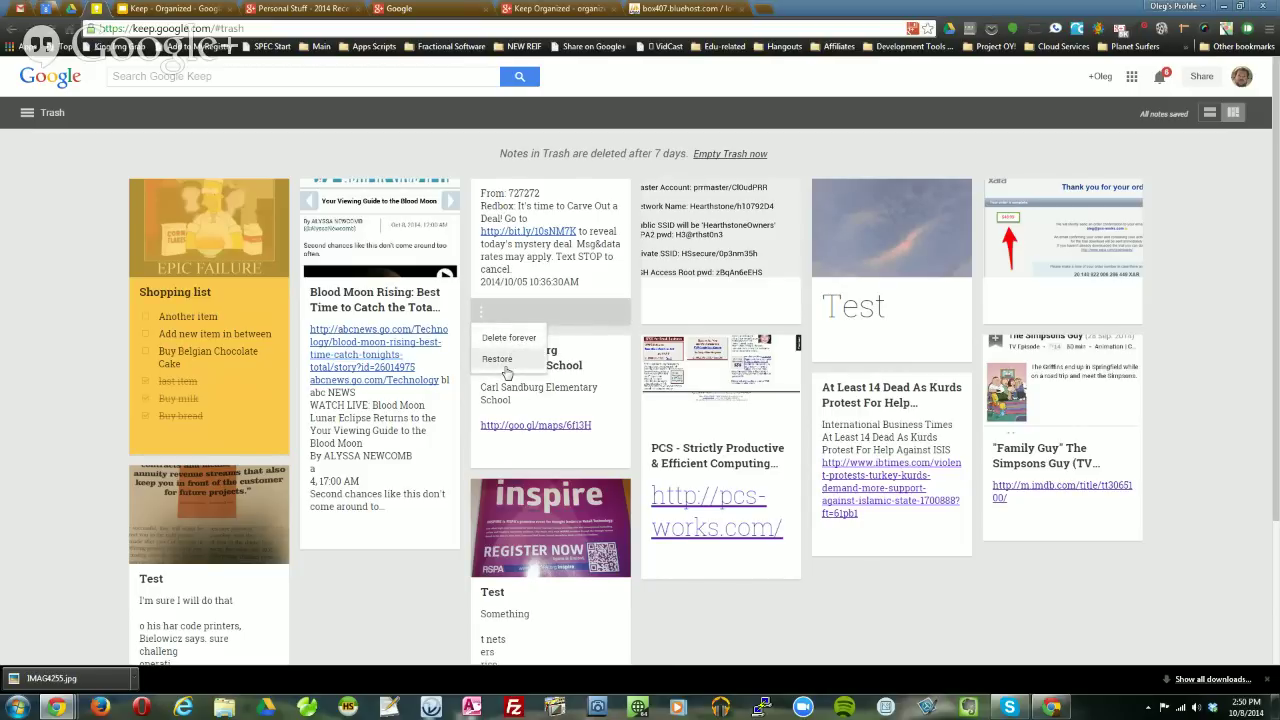
pyautogui.click(1187, 342)
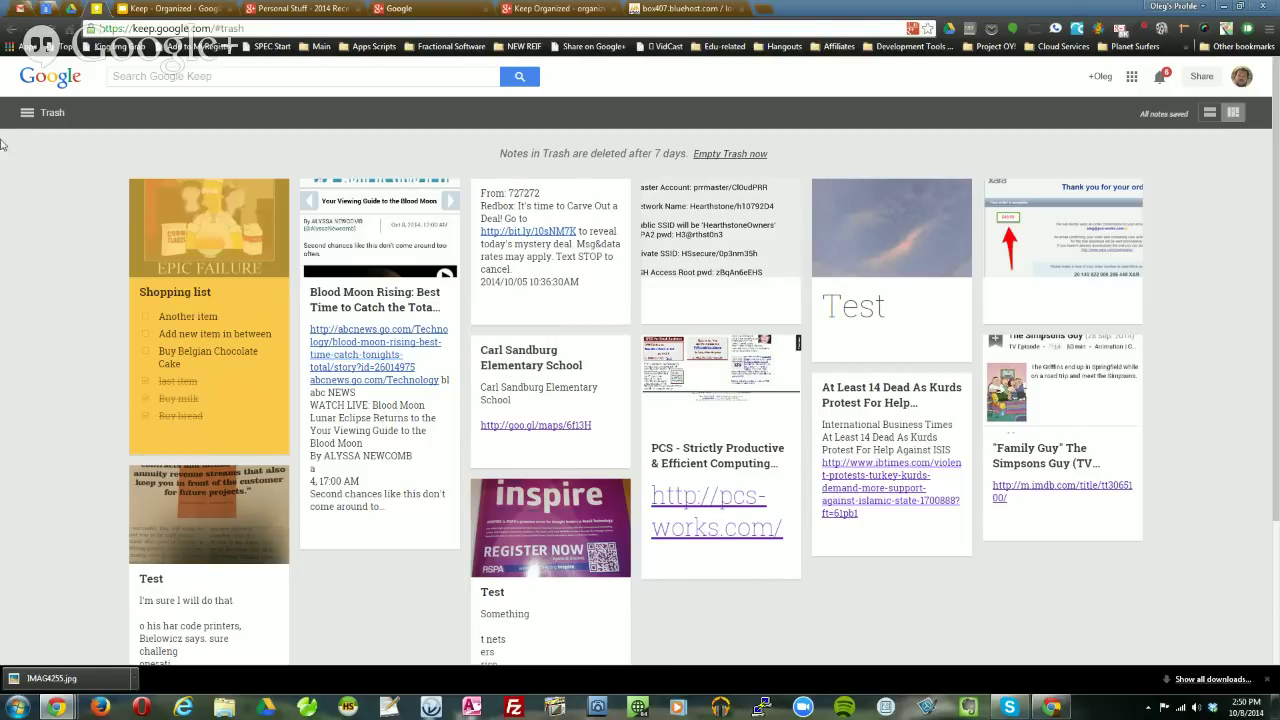
pyautogui.click(28, 115)
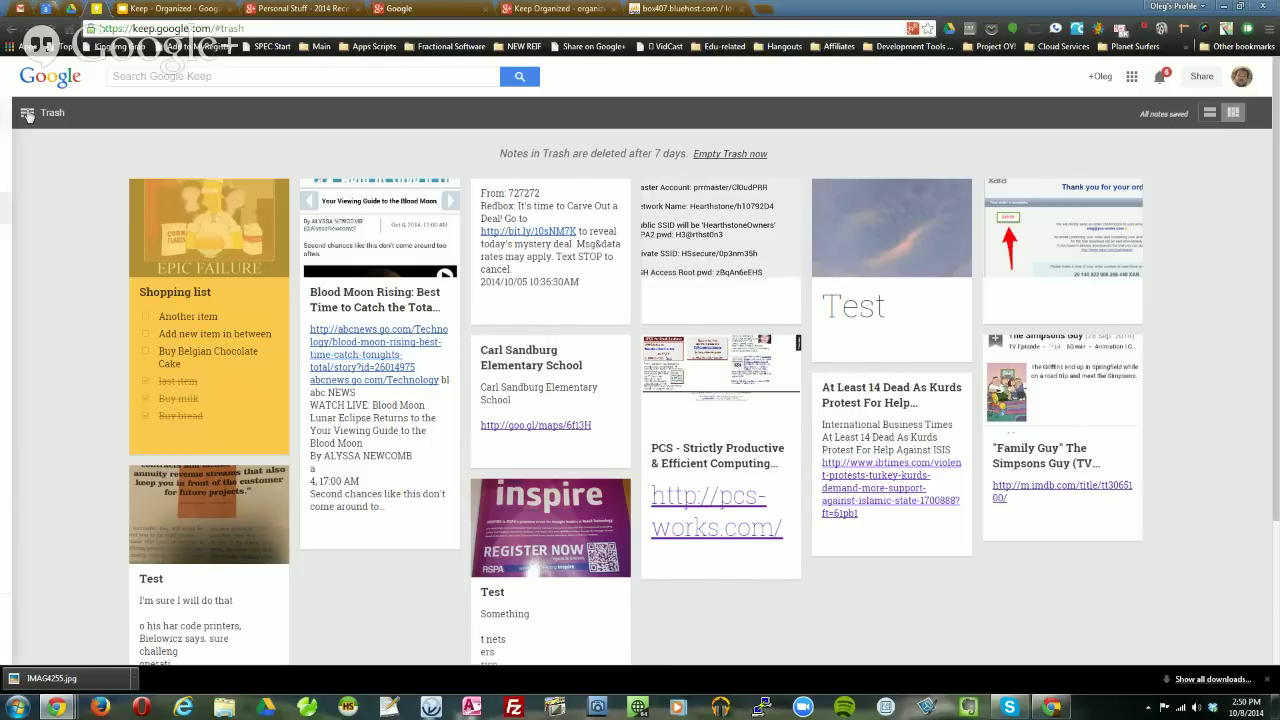
pyautogui.click(45, 115)
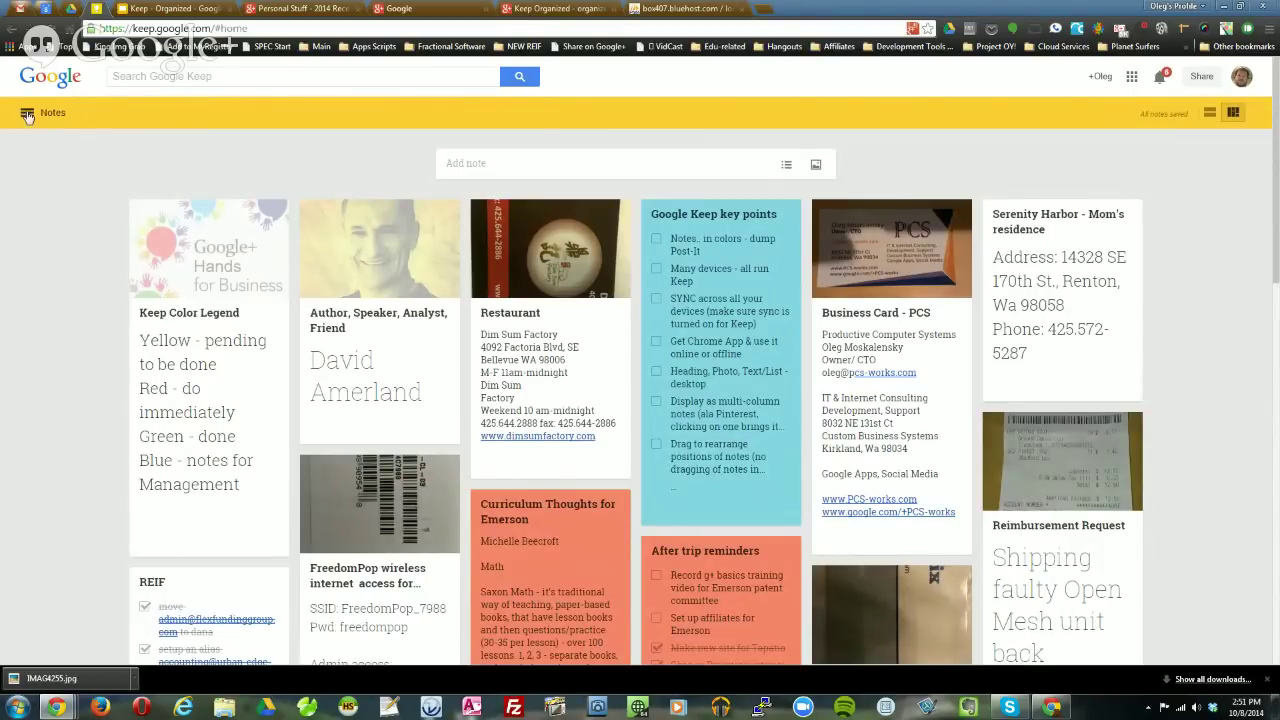
# Open the Google Keep help page, look through its topics and known issues, and close it.
pyautogui.click(27, 116)
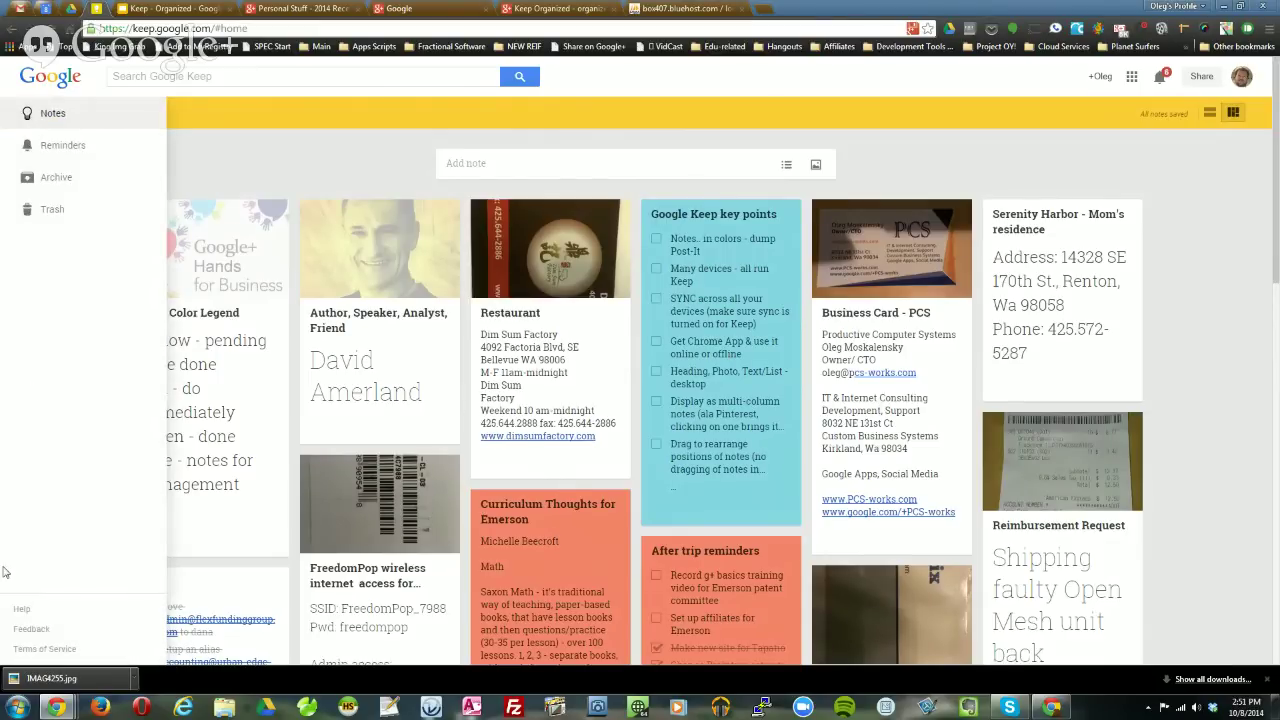
pyautogui.click(31, 615)
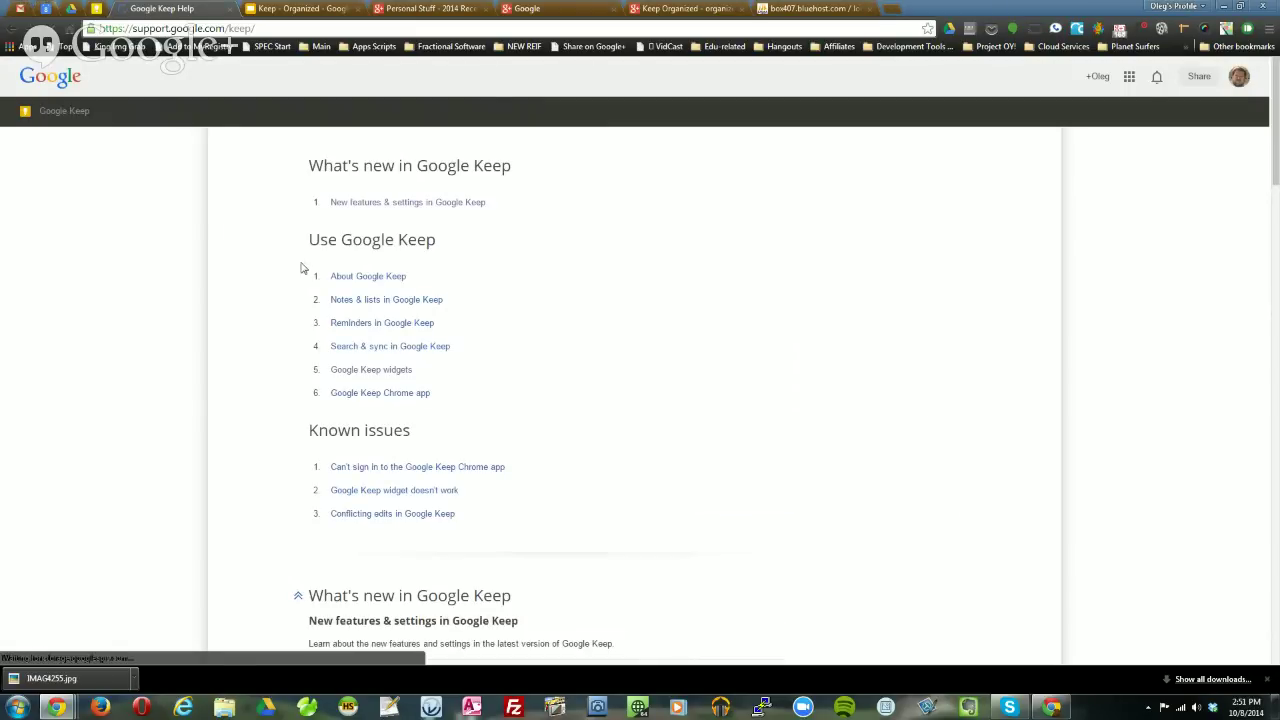
pyautogui.scroll(-5, 467, 511)
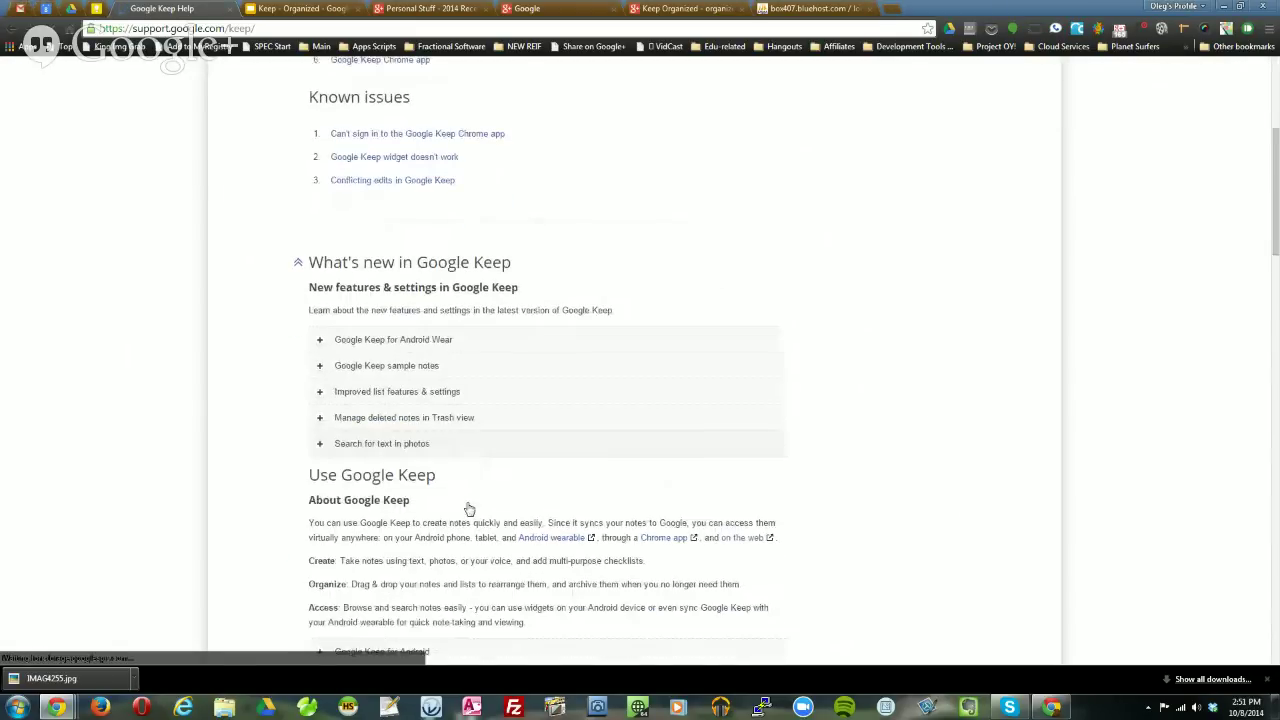
pyautogui.scroll(5, 403, 391)
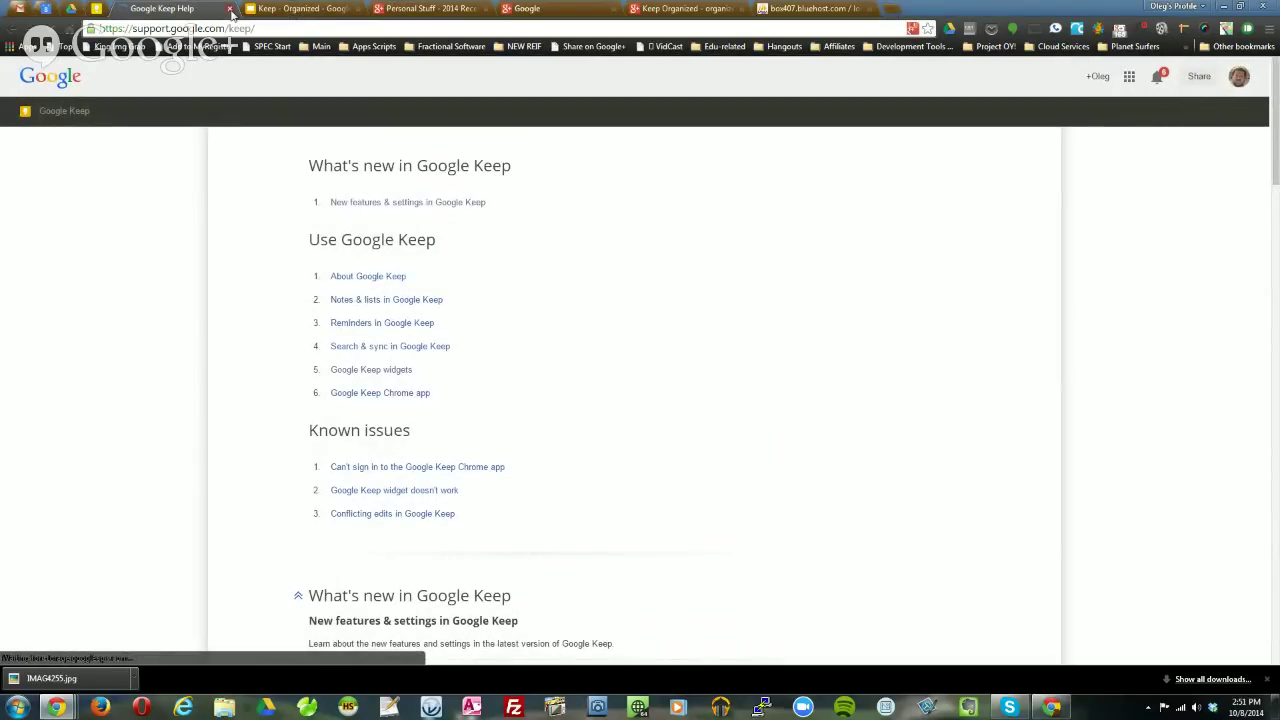
pyautogui.click(229, 9)
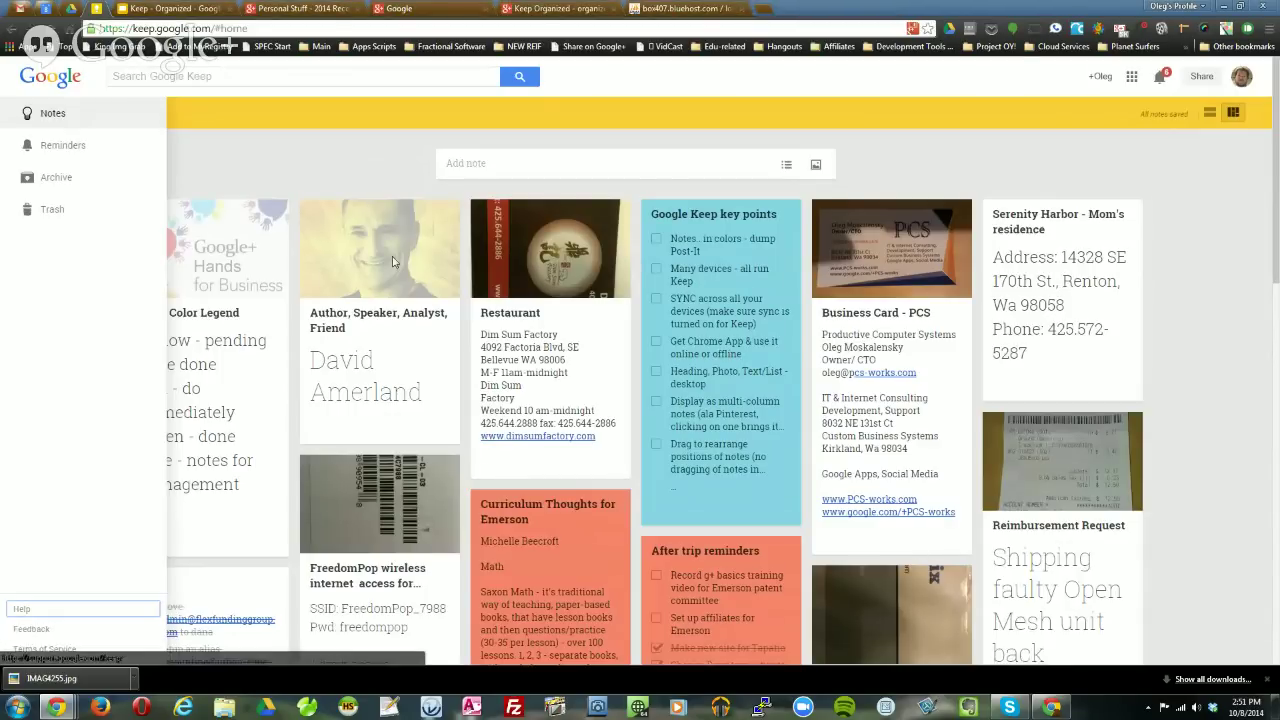
pyautogui.click(240, 171)
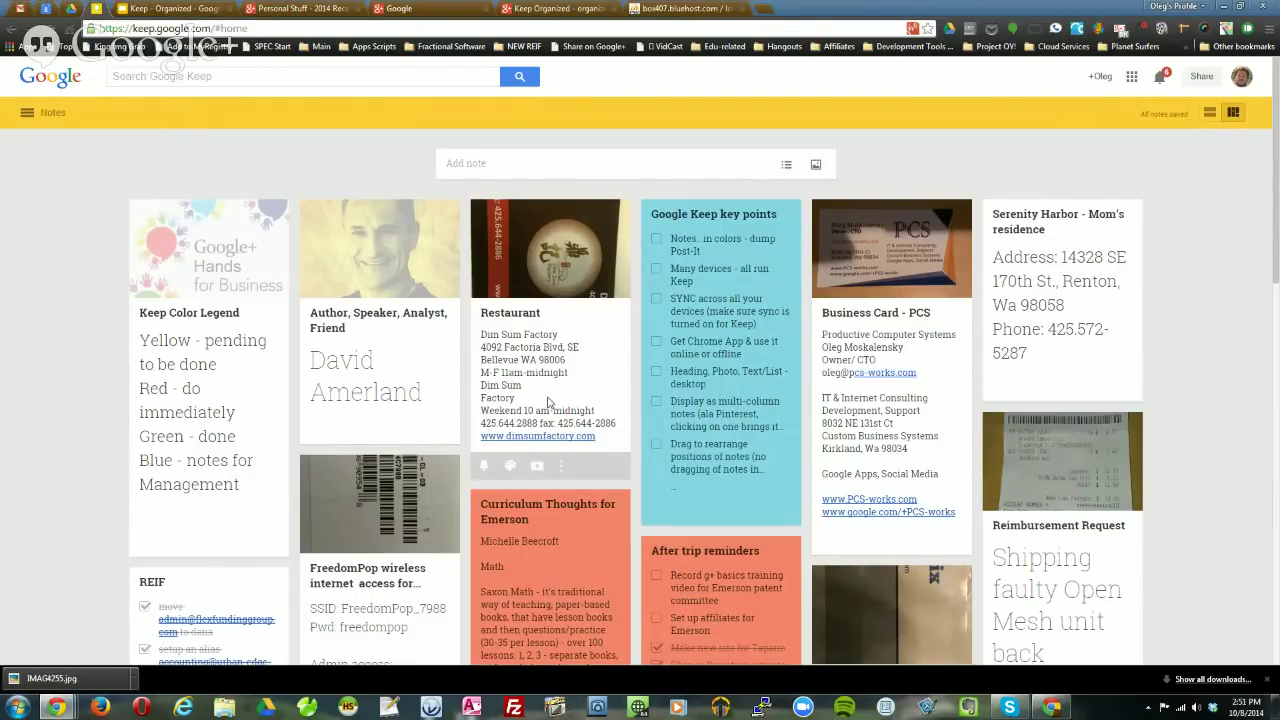
# Start a date and time reminder for the Restaurant note and set its time to 2:54 PM.
pyautogui.scroll(-1, 548, 403)
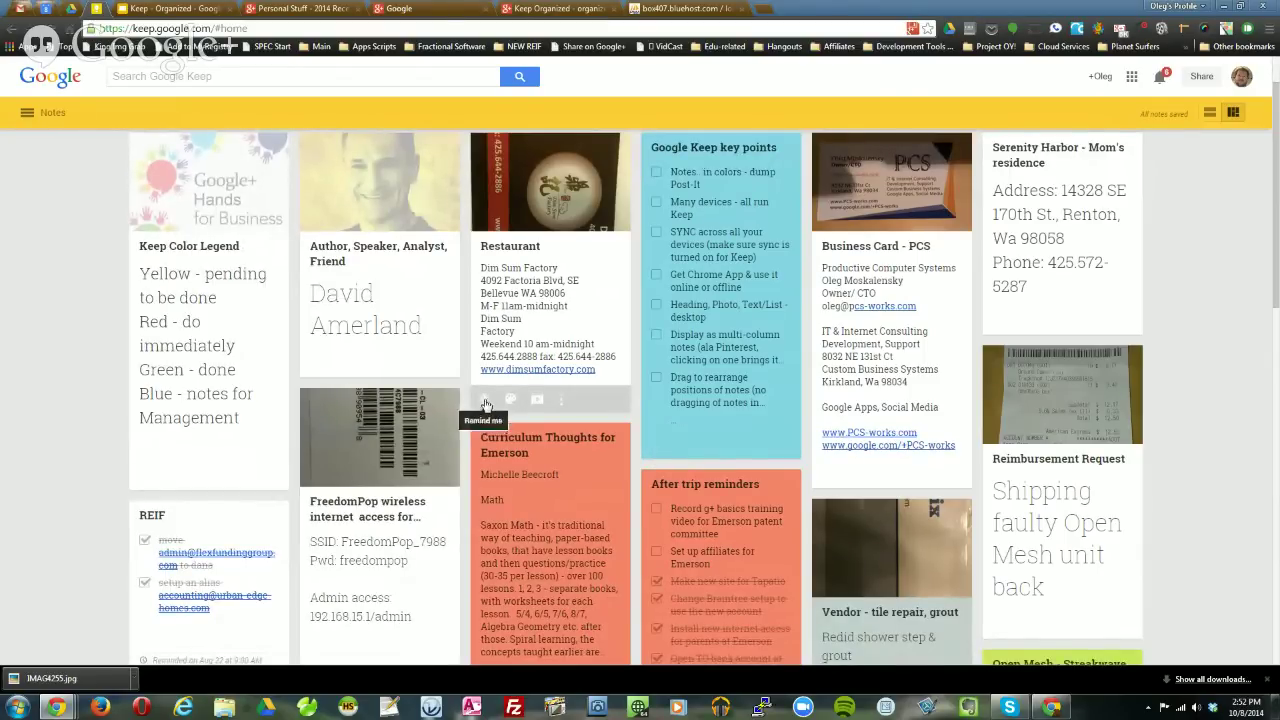
pyautogui.click(485, 404)
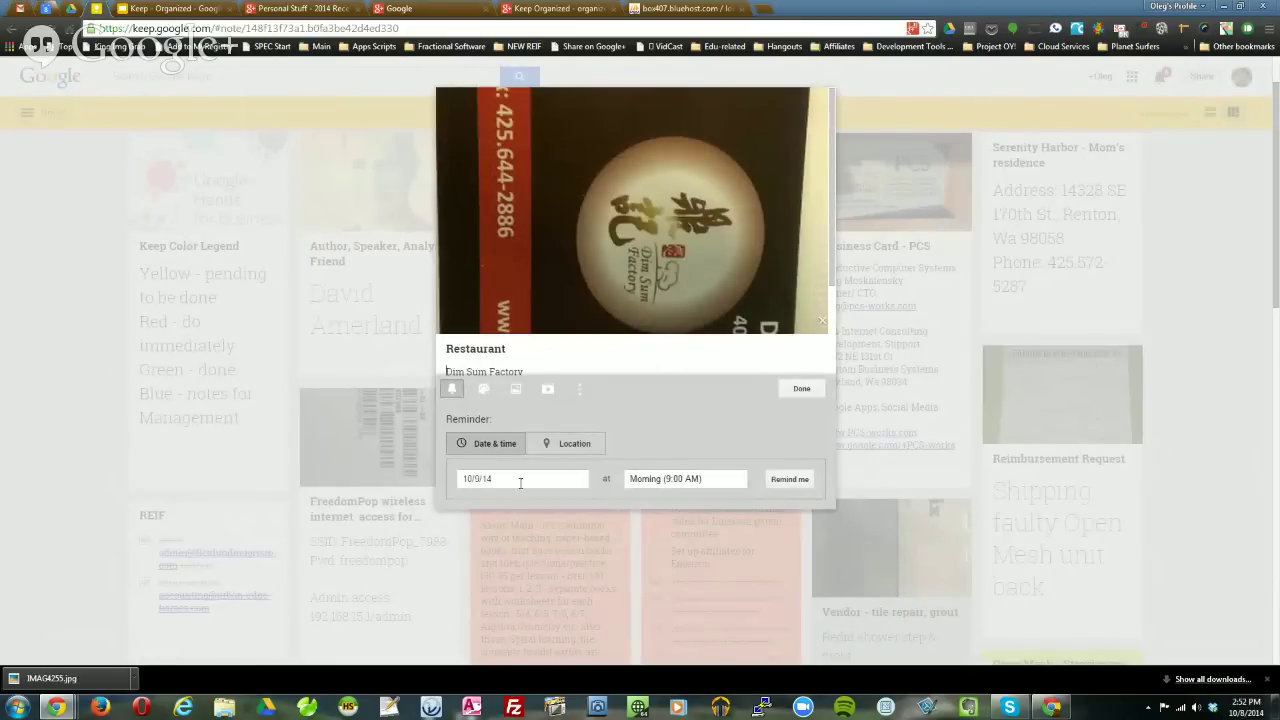
pyautogui.click(506, 480)
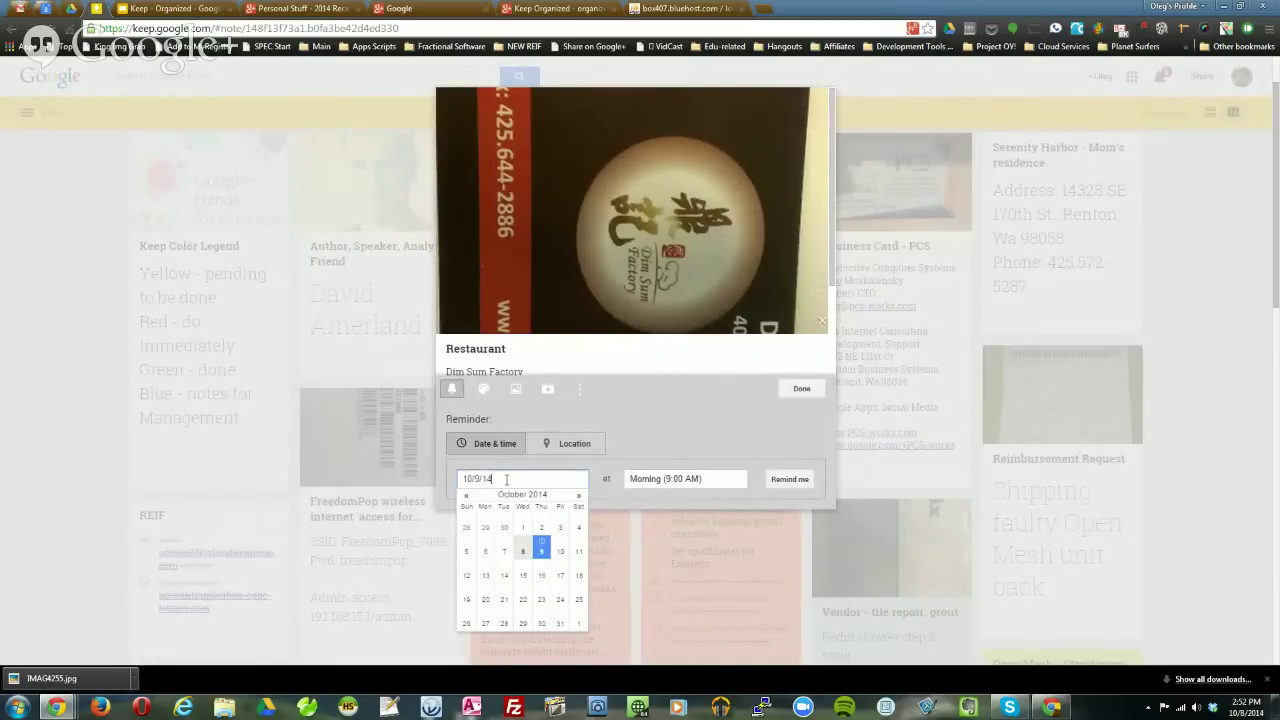
pyautogui.click(597, 471)
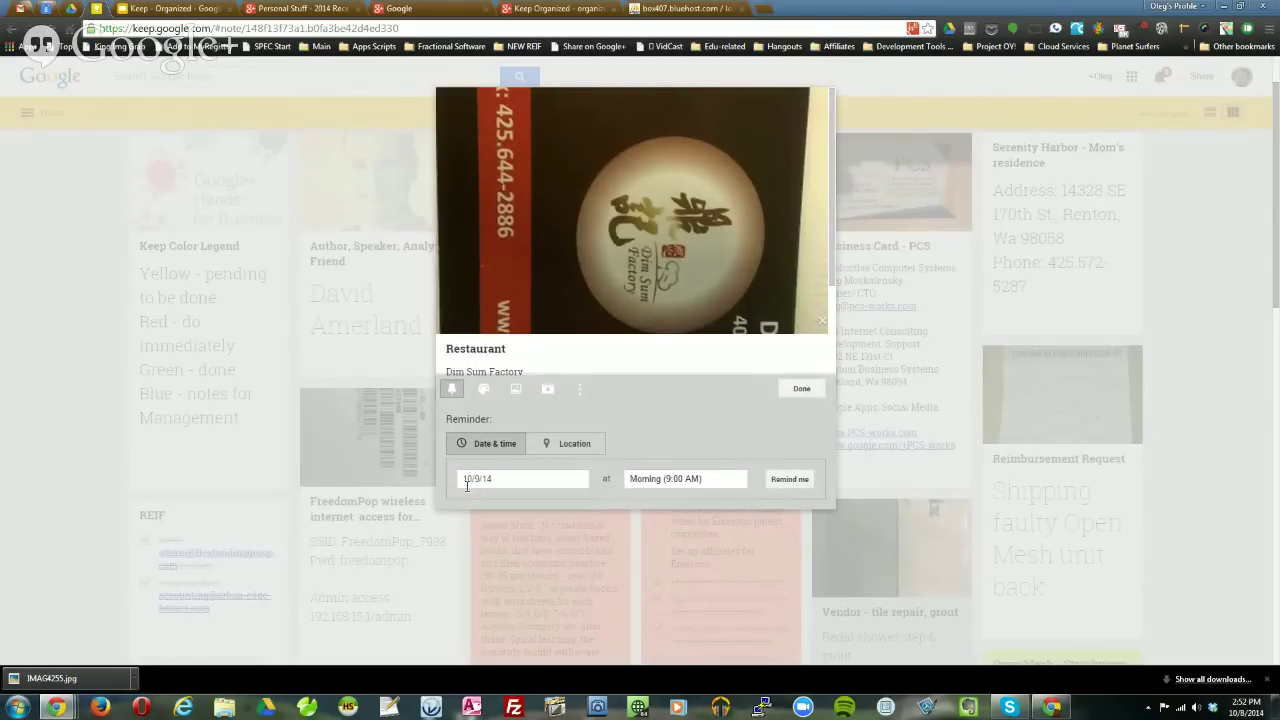
pyautogui.click(688, 479)
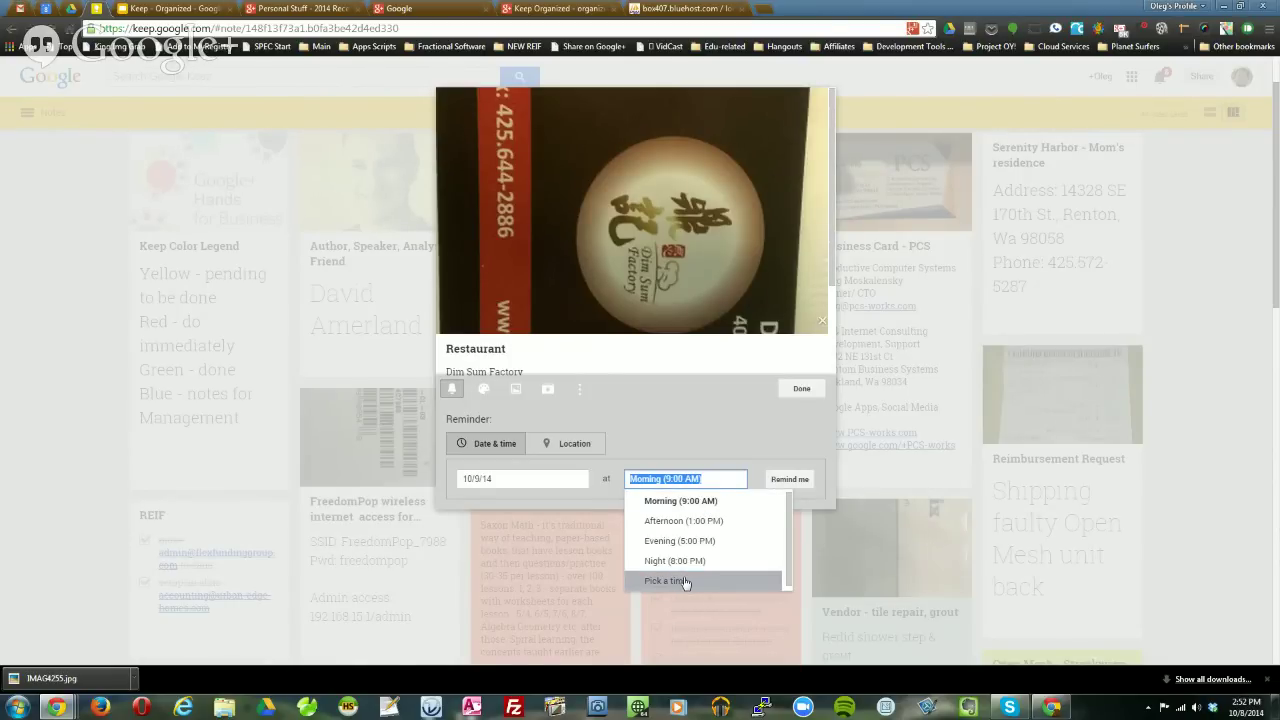
pyautogui.write('2')
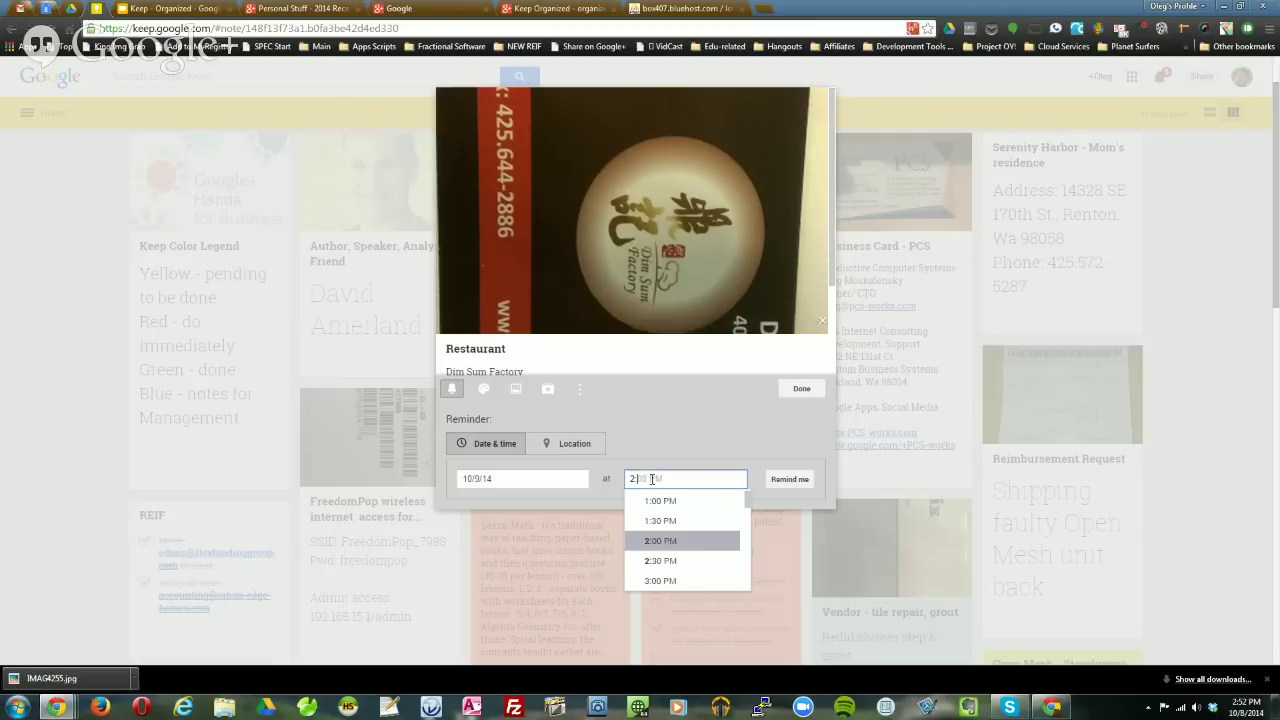
pyautogui.write(':5')
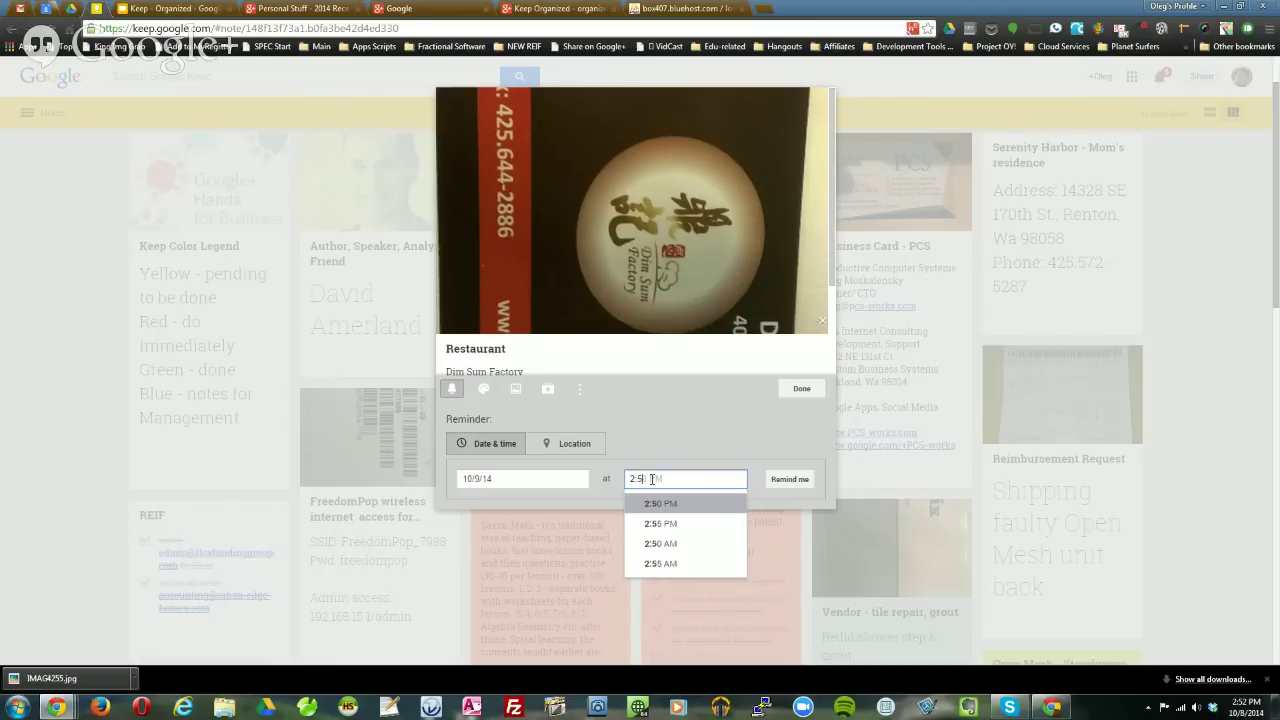
pyautogui.write('4')
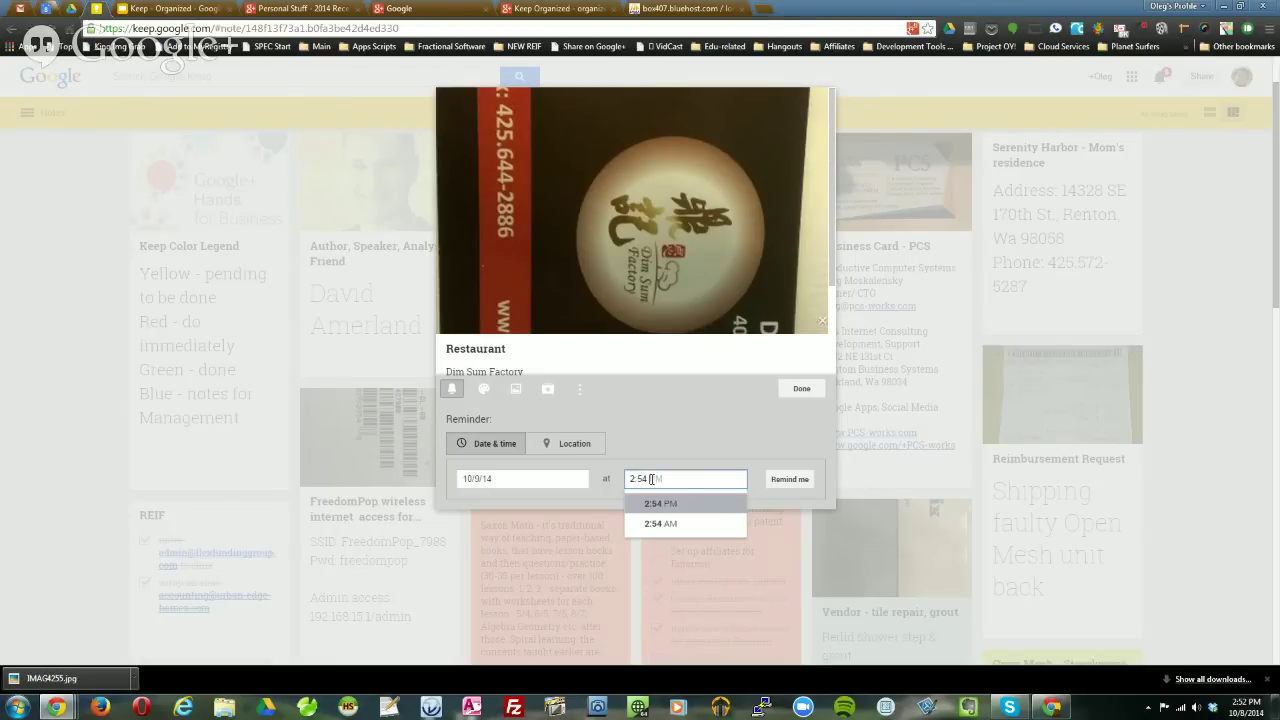
pyautogui.write(' P')
pyautogui.click(658, 504)
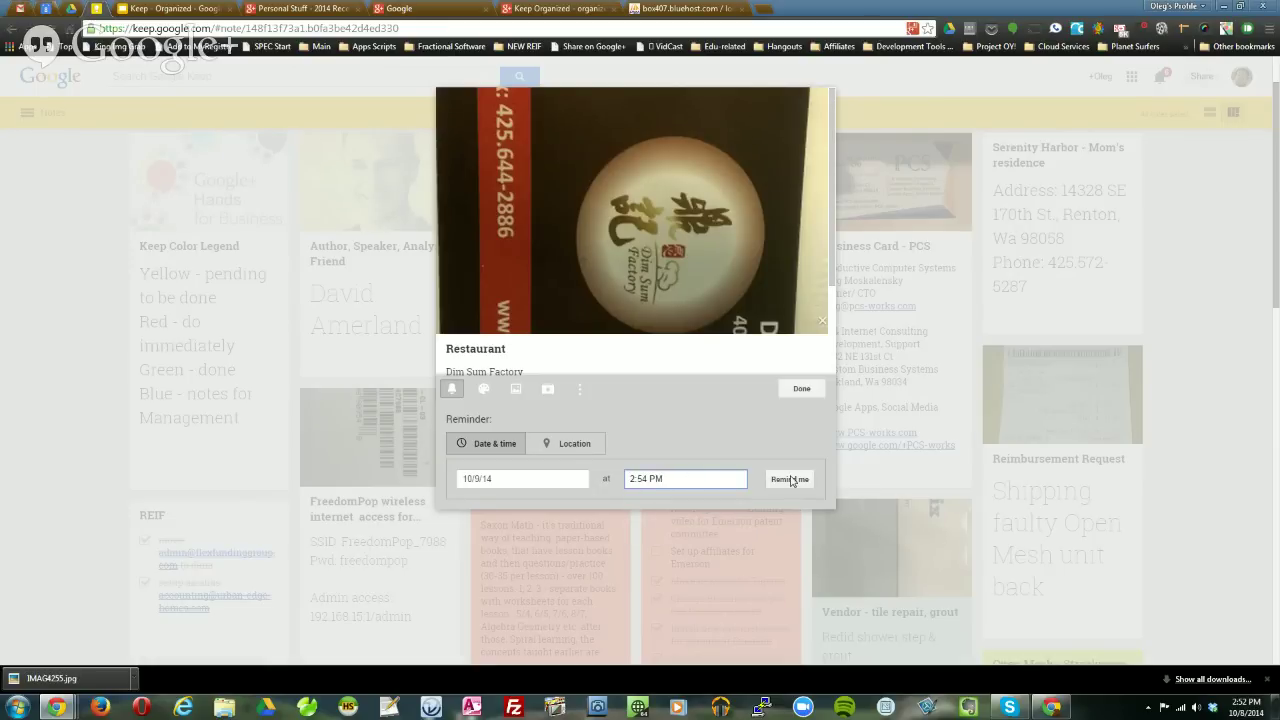
# Set the reminder's date to 10/8/14, save the reminder and close the Restaurant note.
pyautogui.click(546, 480)
pyautogui.click(548, 550)
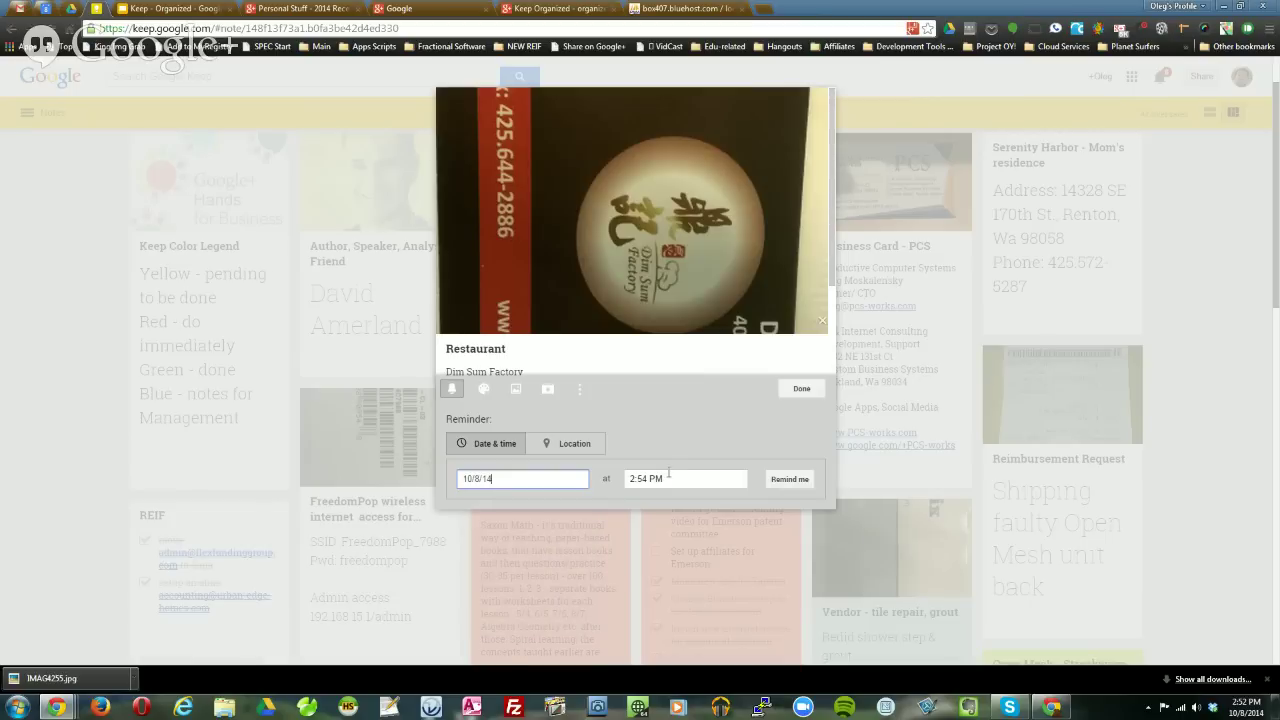
pyautogui.click(788, 480)
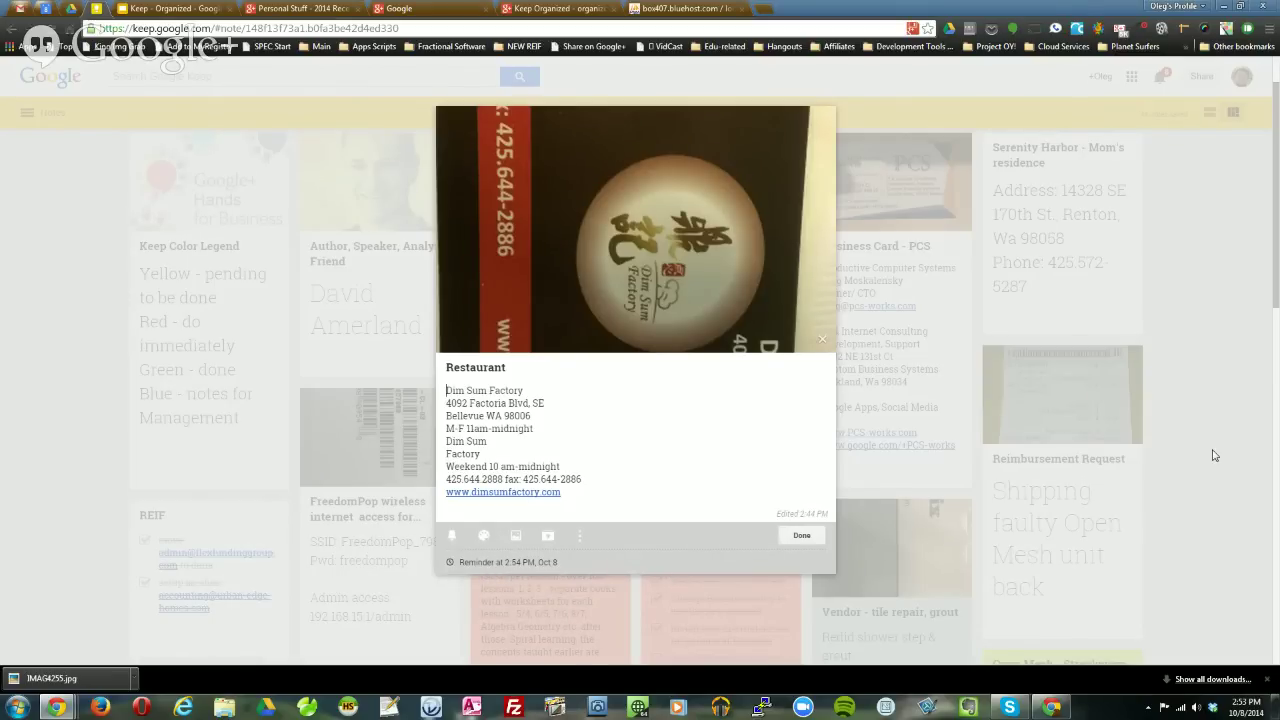
pyautogui.click(1178, 342)
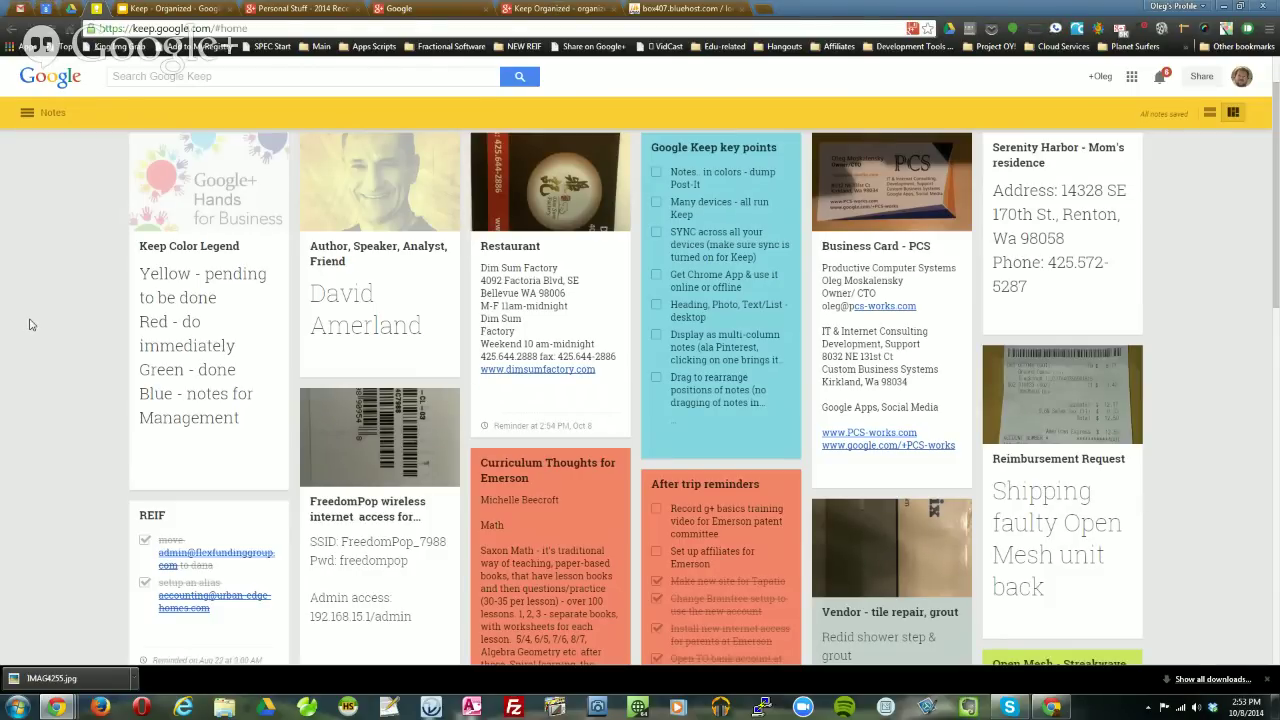
# Switch to the Gmail inbox by way of the Google+ Hangouts page.
pyautogui.click(72, 9)
pyautogui.click(432, 11)
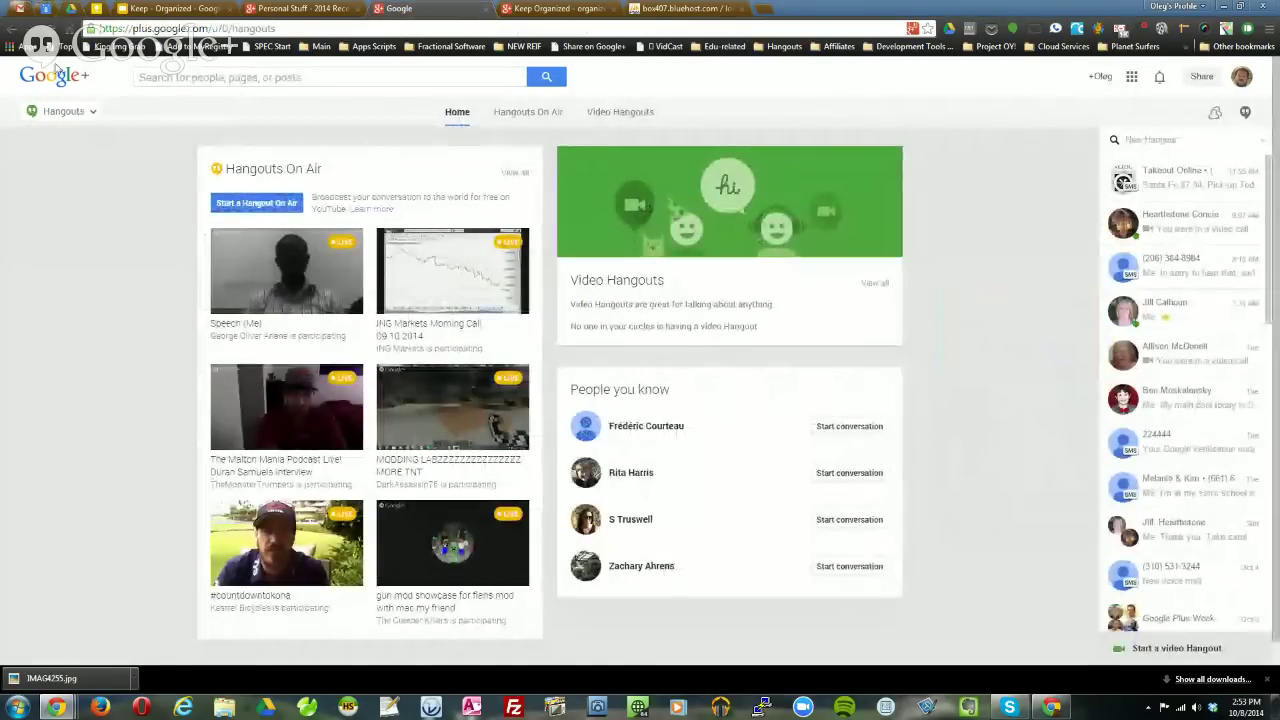
pyautogui.click(47, 9)
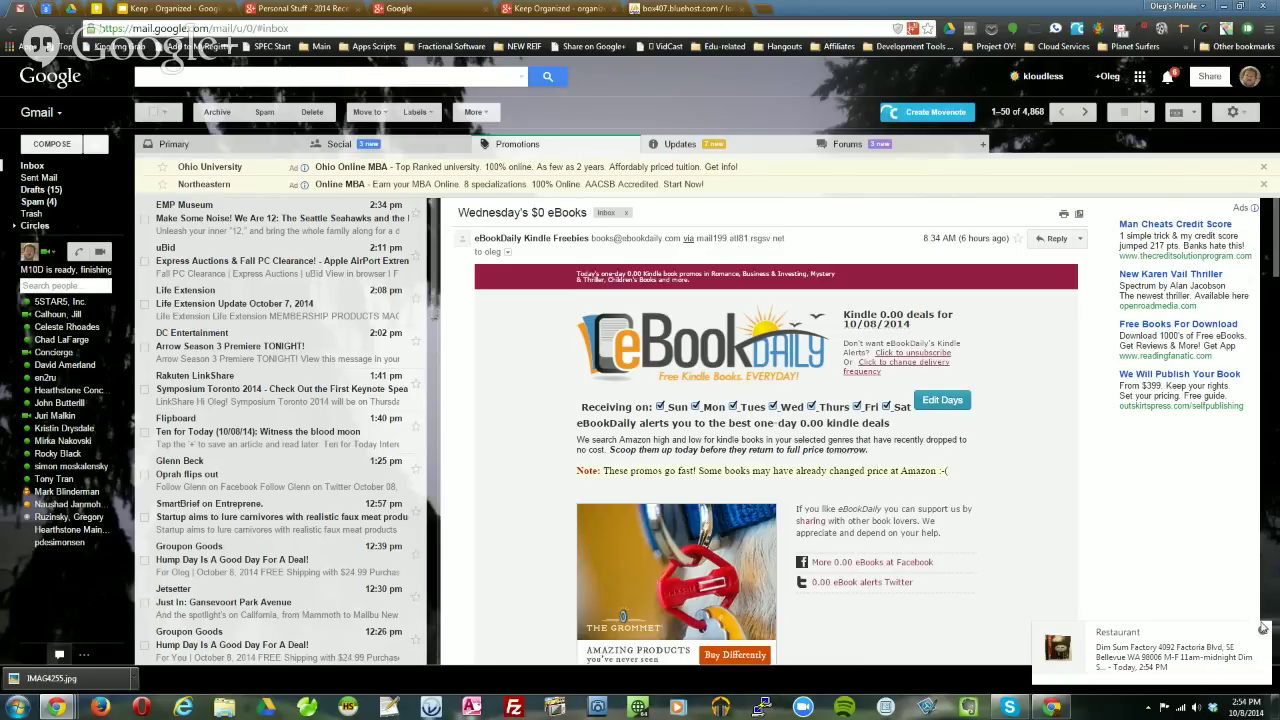
# Open the Restaurant note from its reminder notification and remove the reminder from the note.
pyautogui.click(1170, 655)
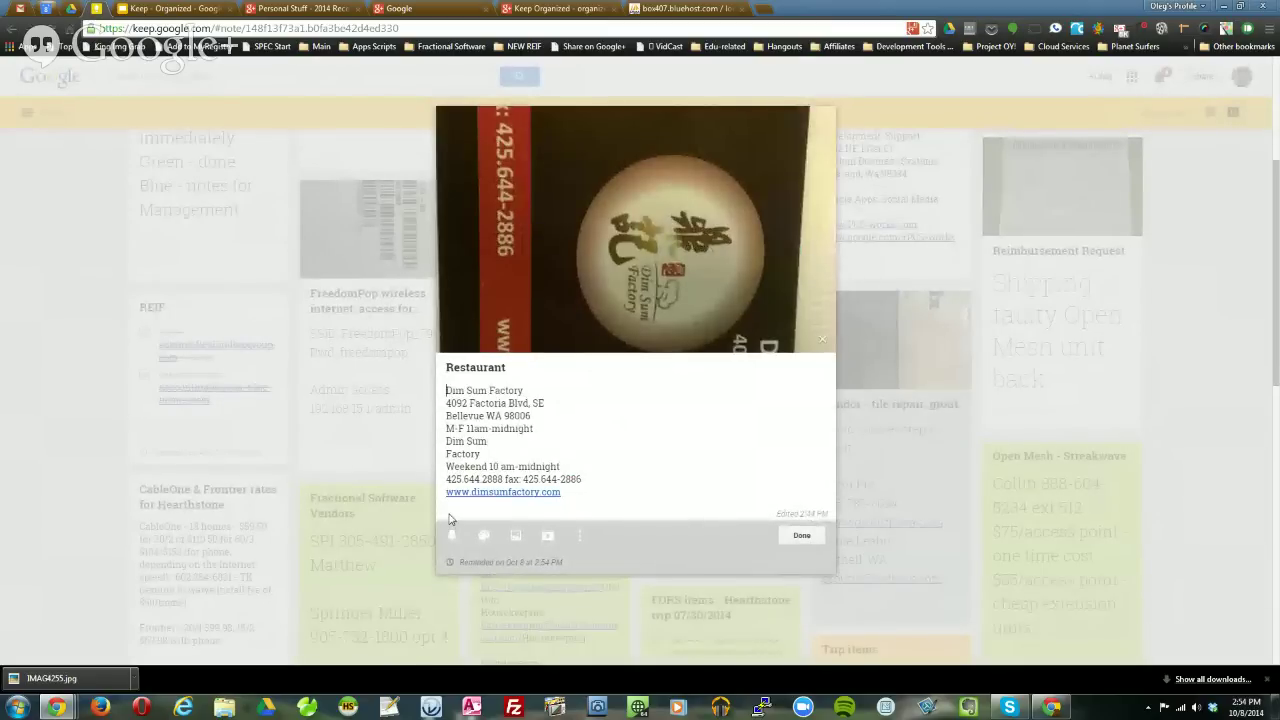
pyautogui.click(491, 562)
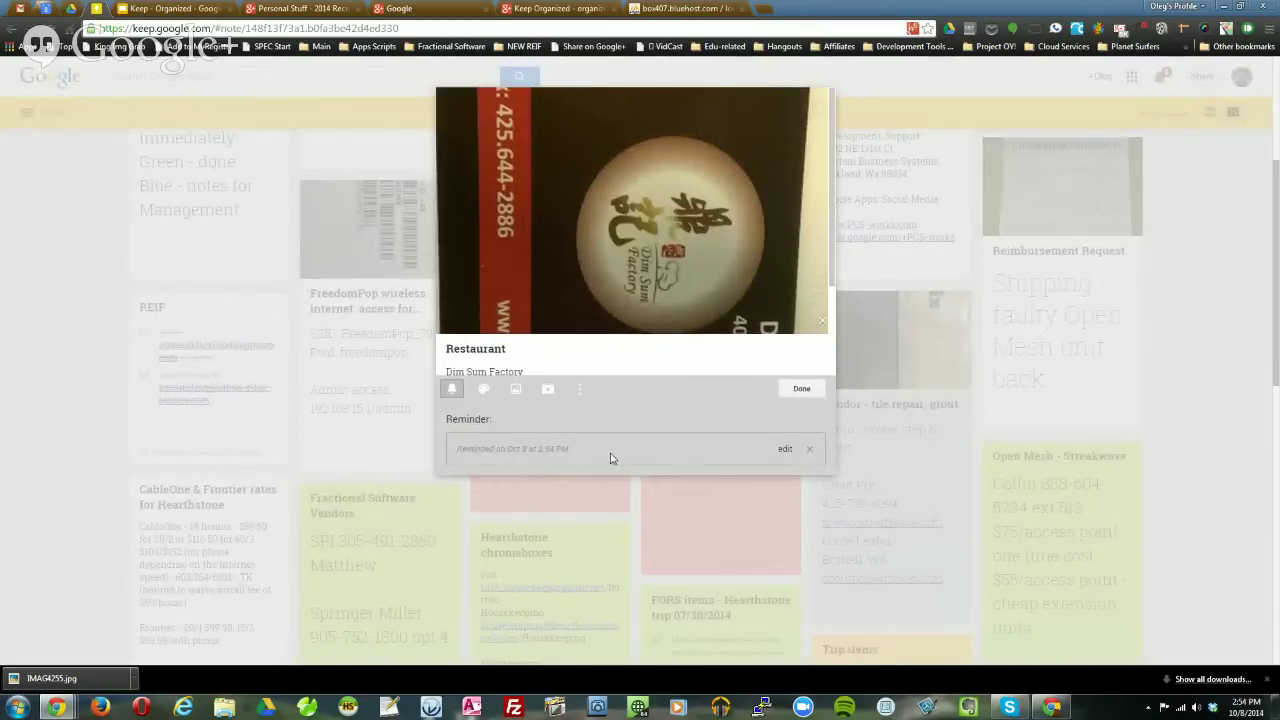
pyautogui.click(810, 455)
# Add a location reminder to the Restaurant note, searching for "best high" and choosing Best High School in Kirkland, WA.
pyautogui.moveTo(483, 557)
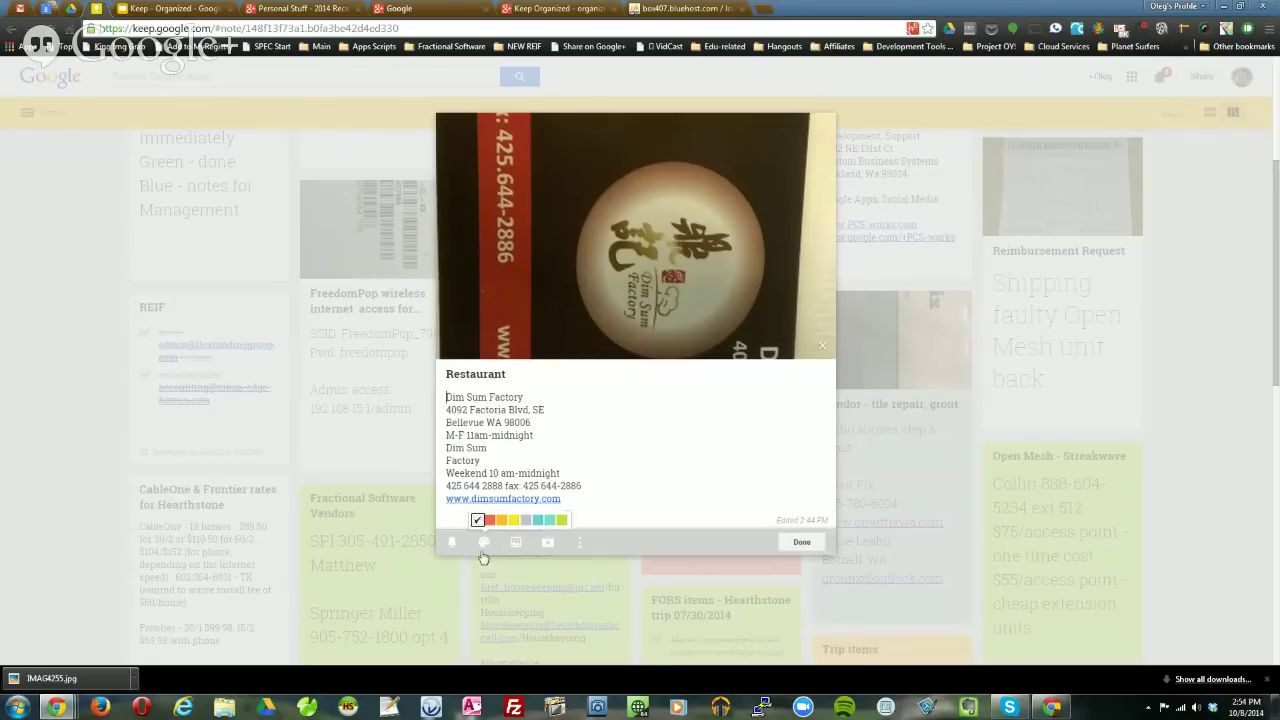
pyautogui.click(451, 542)
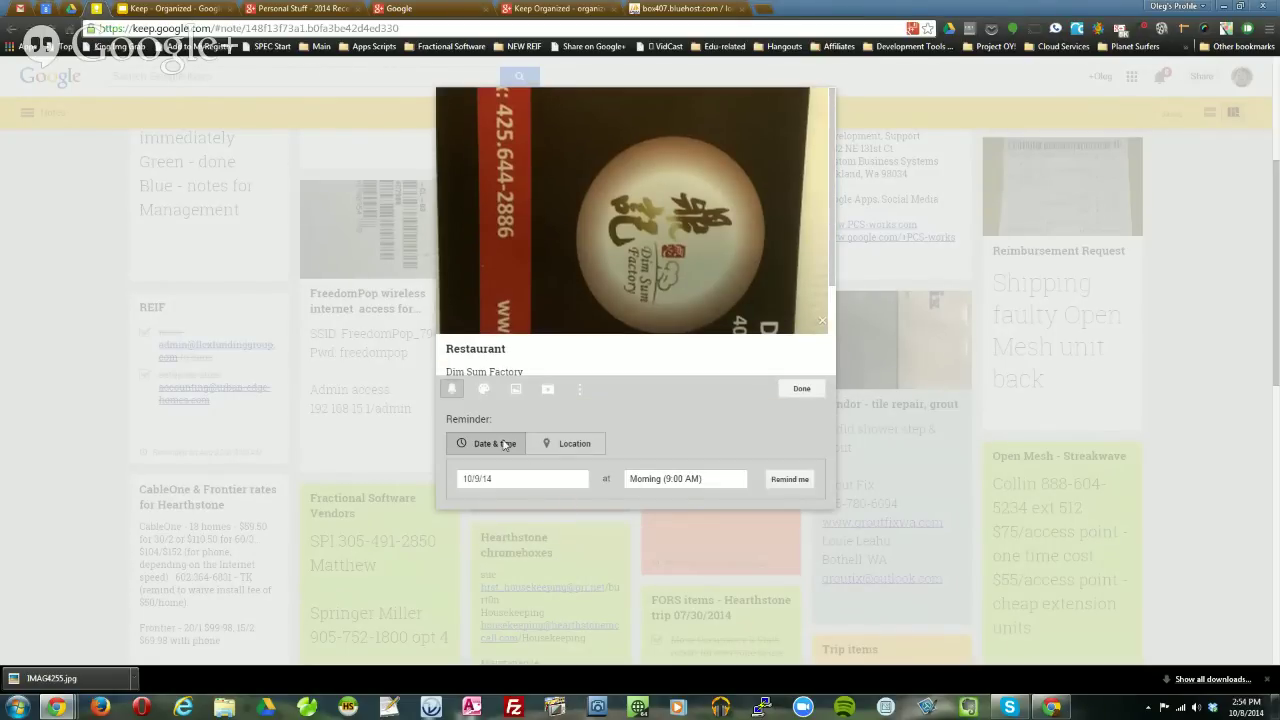
pyautogui.click(578, 446)
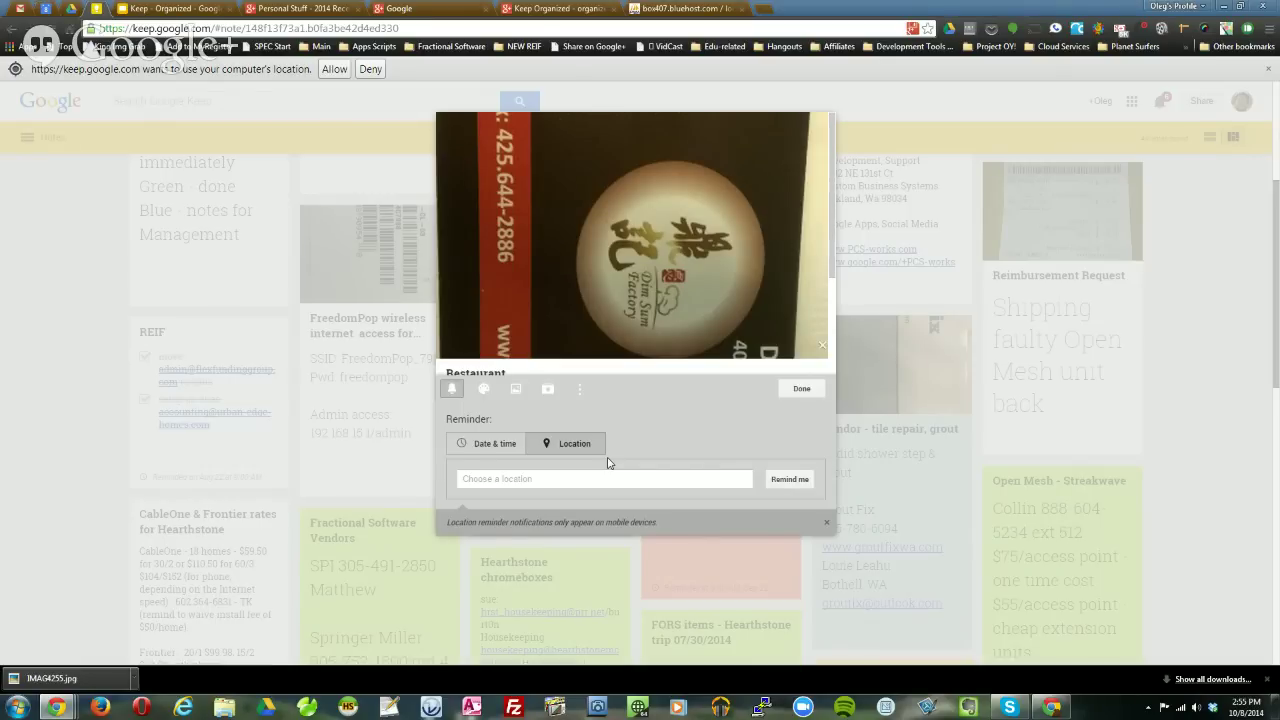
pyautogui.click(612, 478)
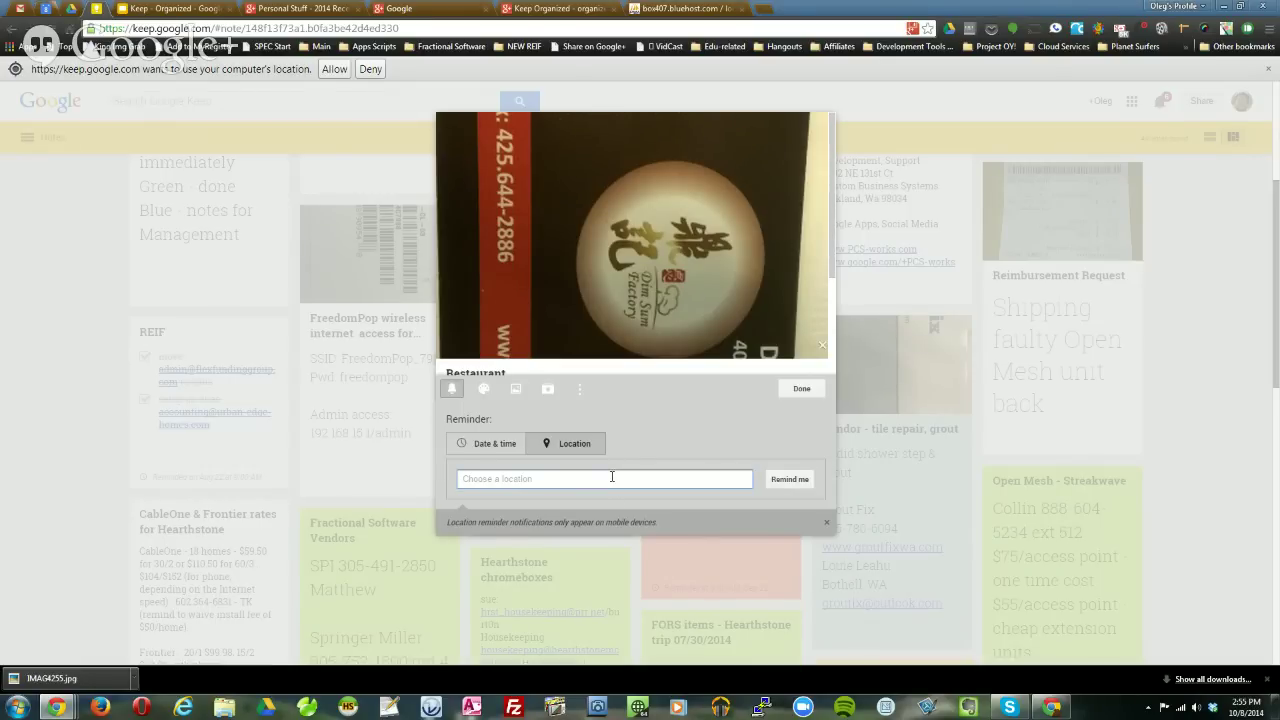
pyautogui.write('best b')
pyautogui.write('igh')
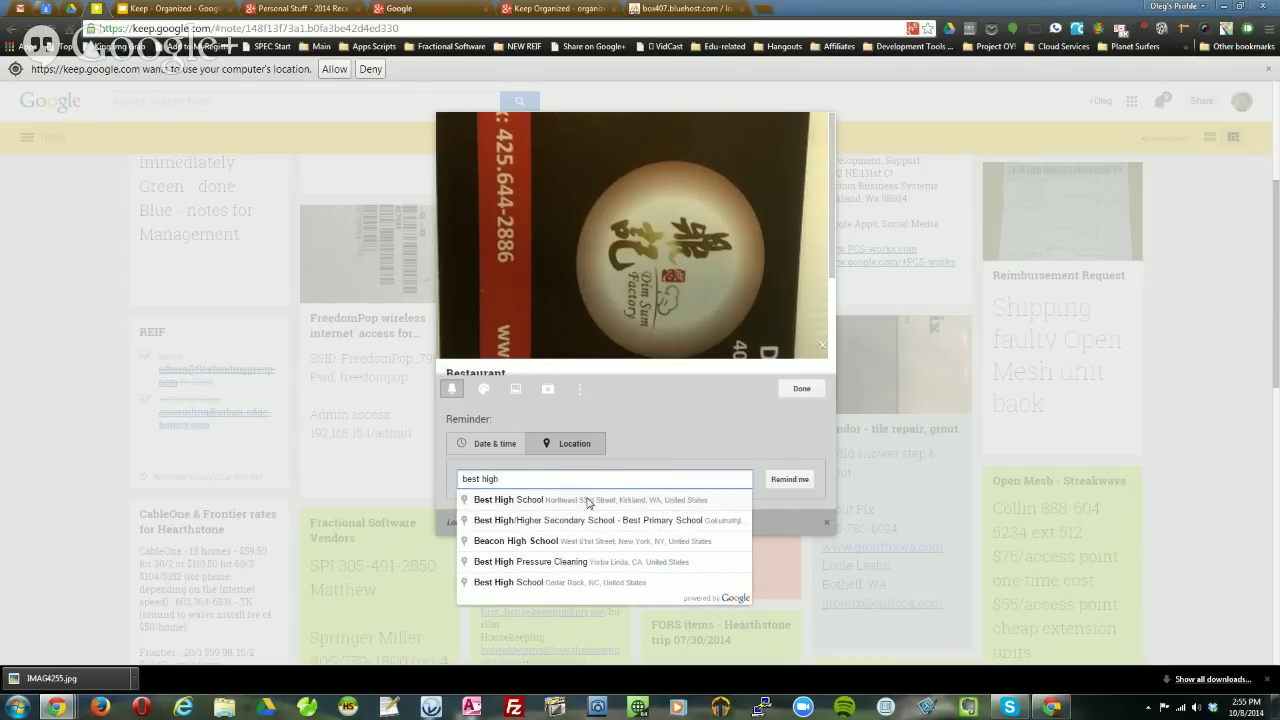
pyautogui.click(588, 502)
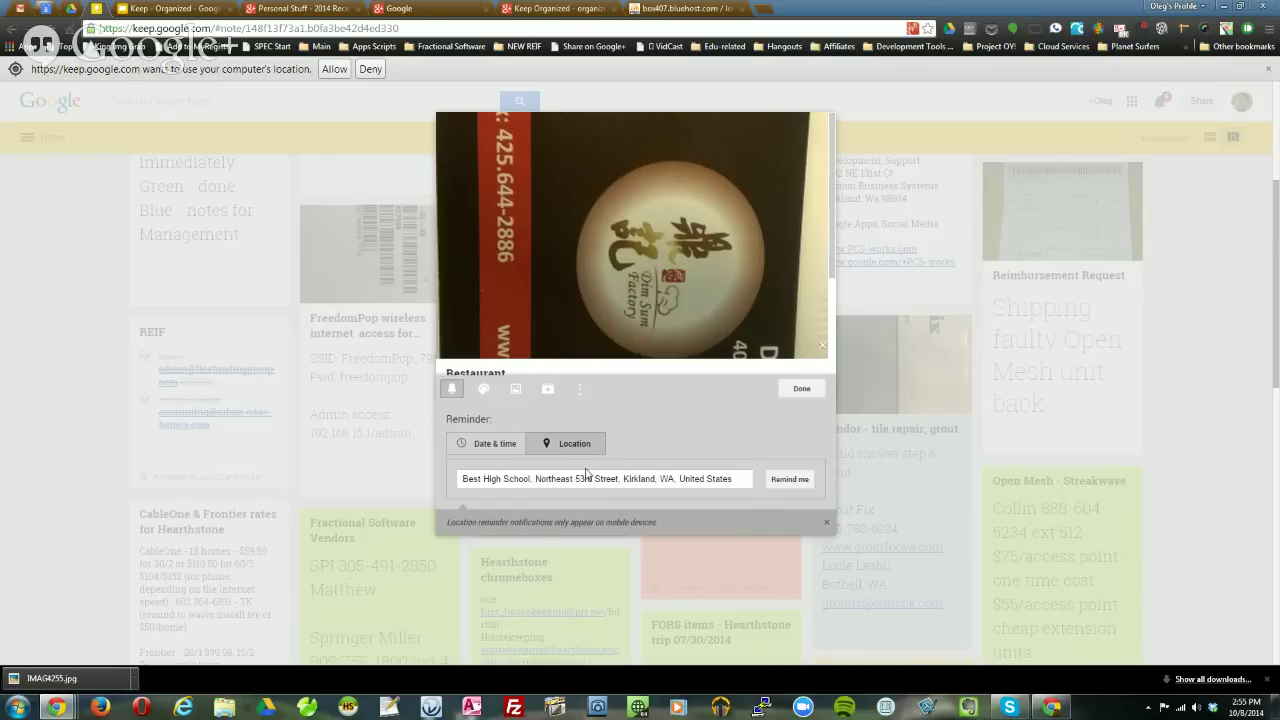
pyautogui.click(790, 480)
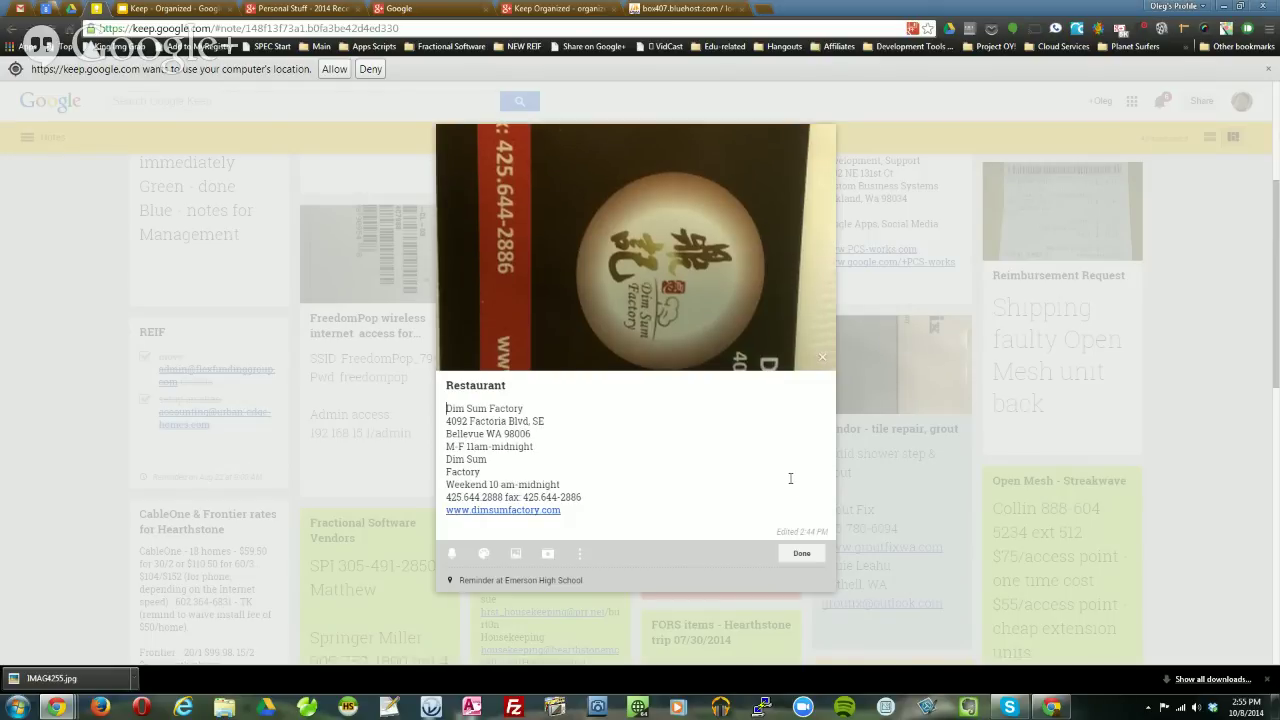
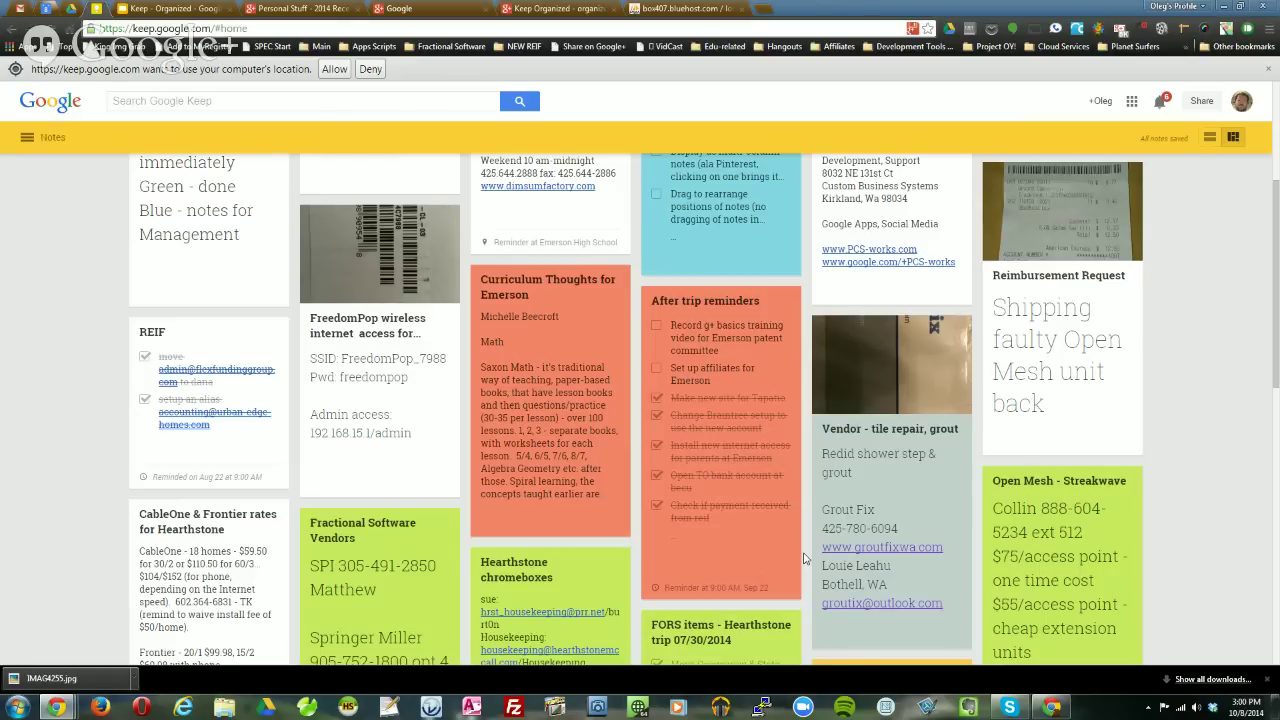
# Allow the site to use the computer's location, and open and close the Curriculum Thoughts for Emerson note.
pyautogui.click(334, 69)
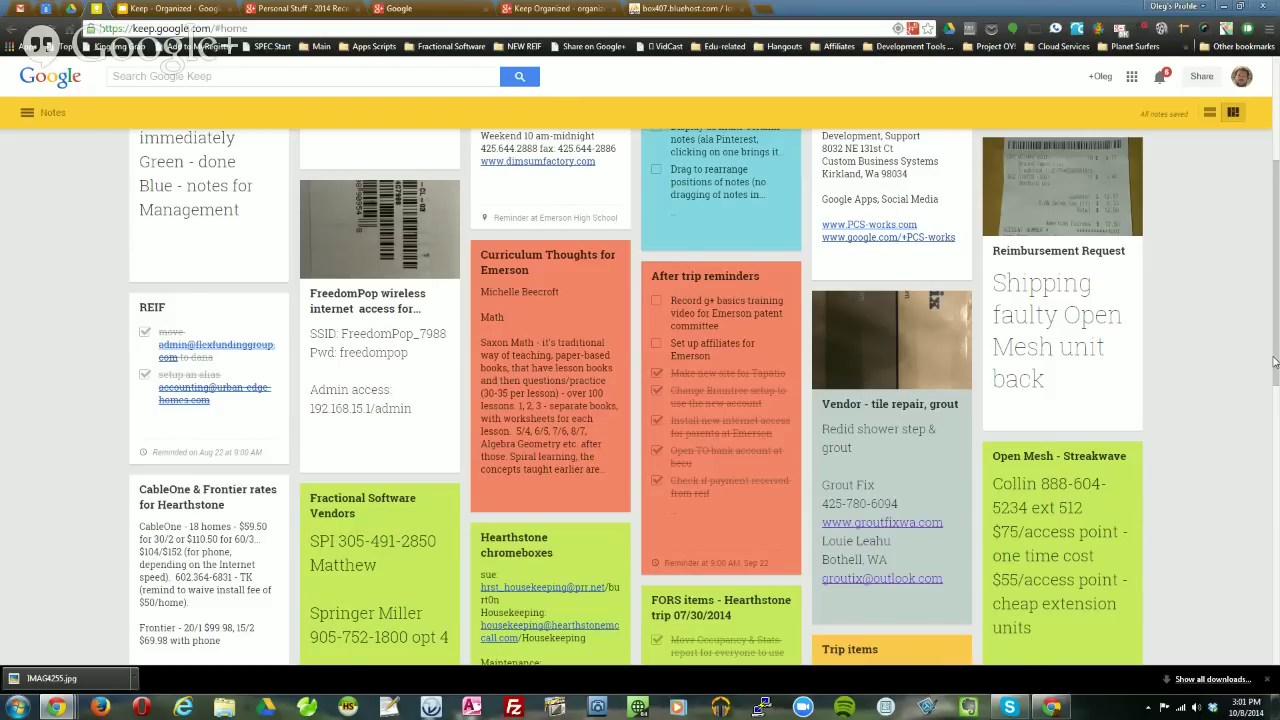
pyautogui.click(593, 340)
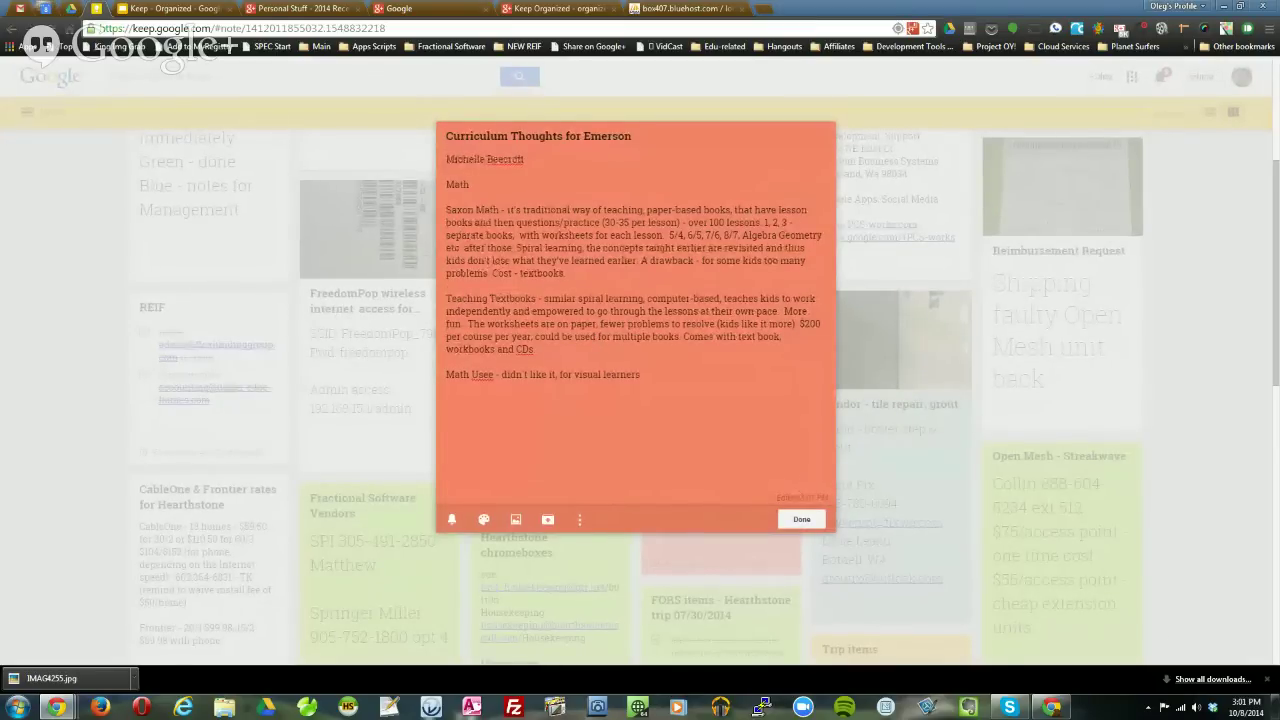
pyautogui.click(802, 519)
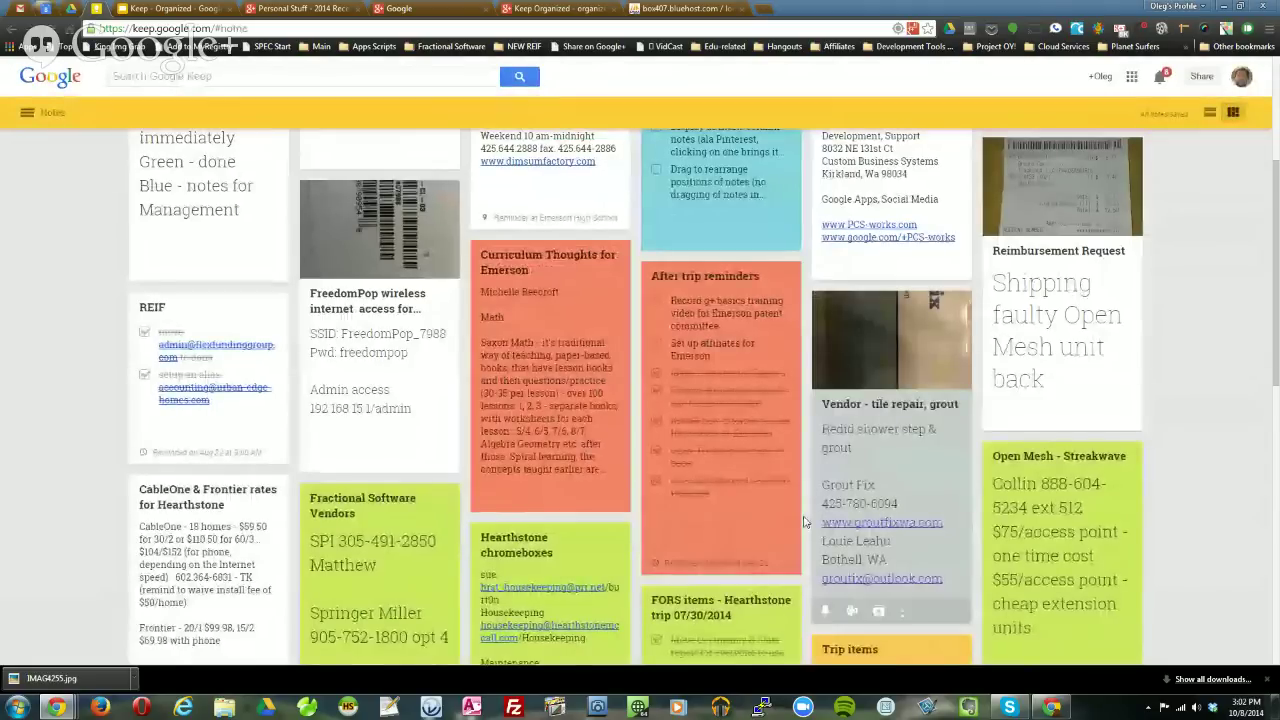
# Delete all body text from the Restaurant note and close it.
pyautogui.scroll(-1, 803, 521)
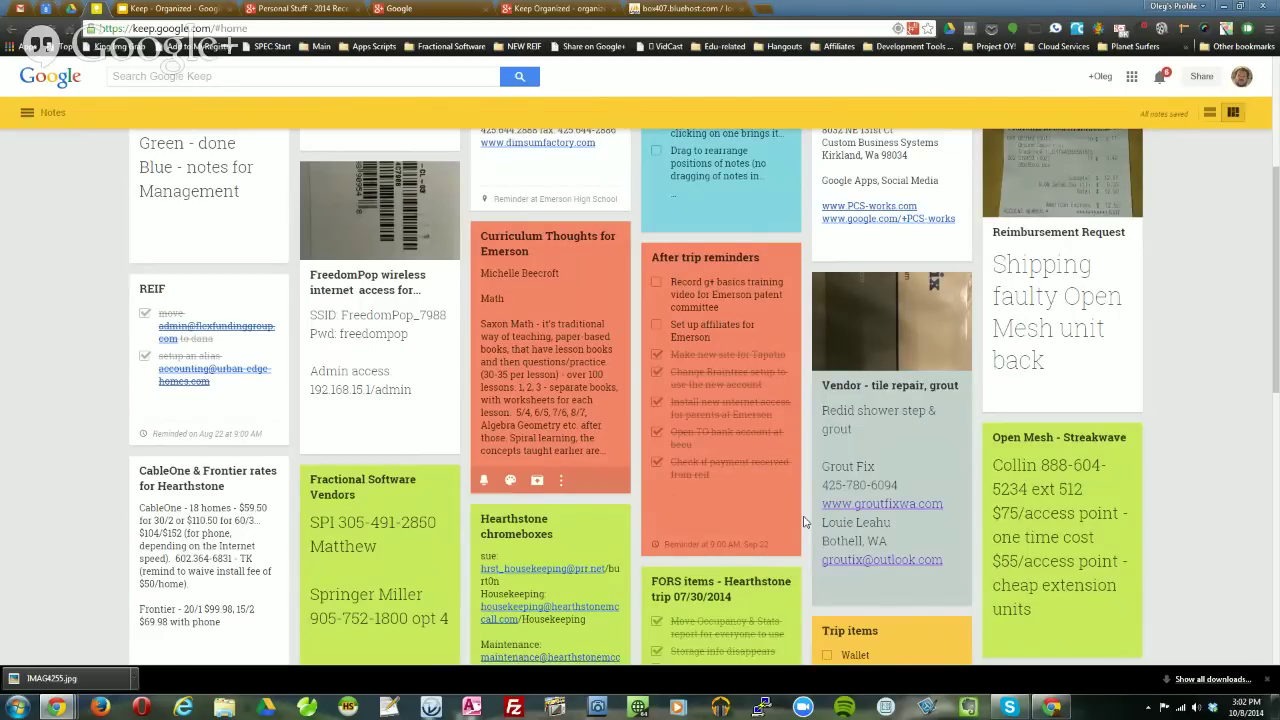
pyautogui.scroll(4, 803, 521)
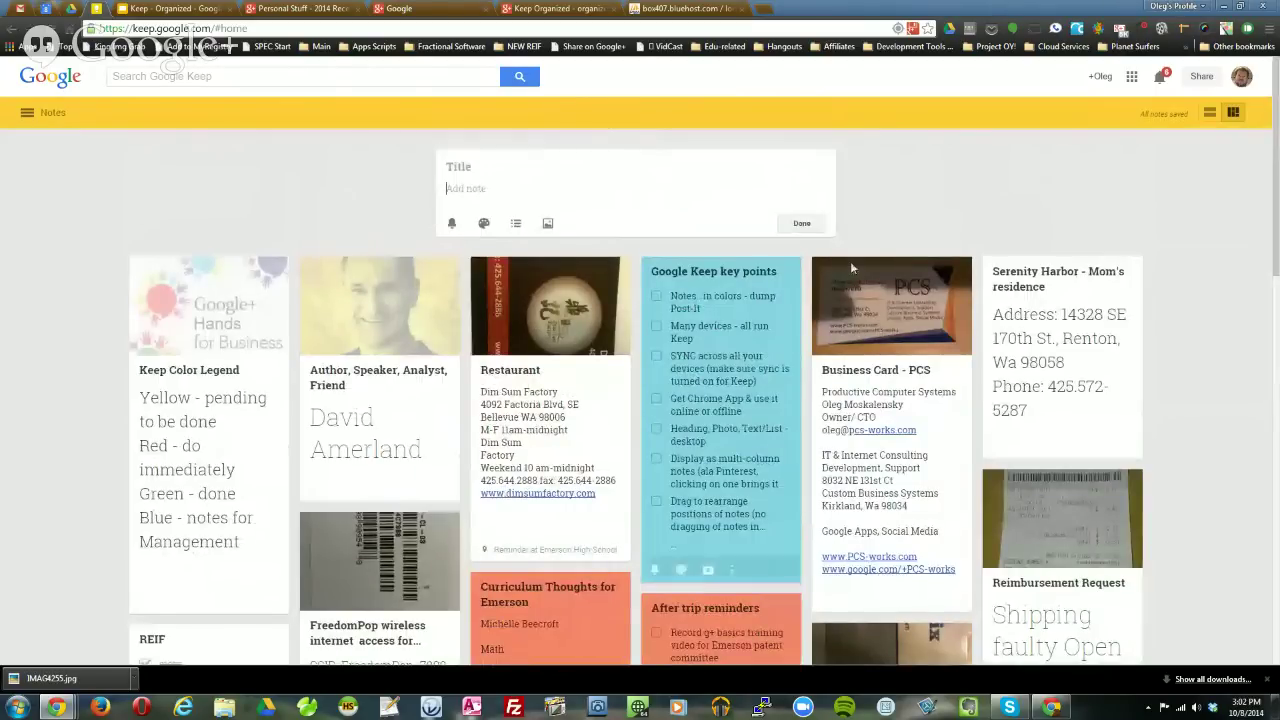
pyautogui.click(966, 232)
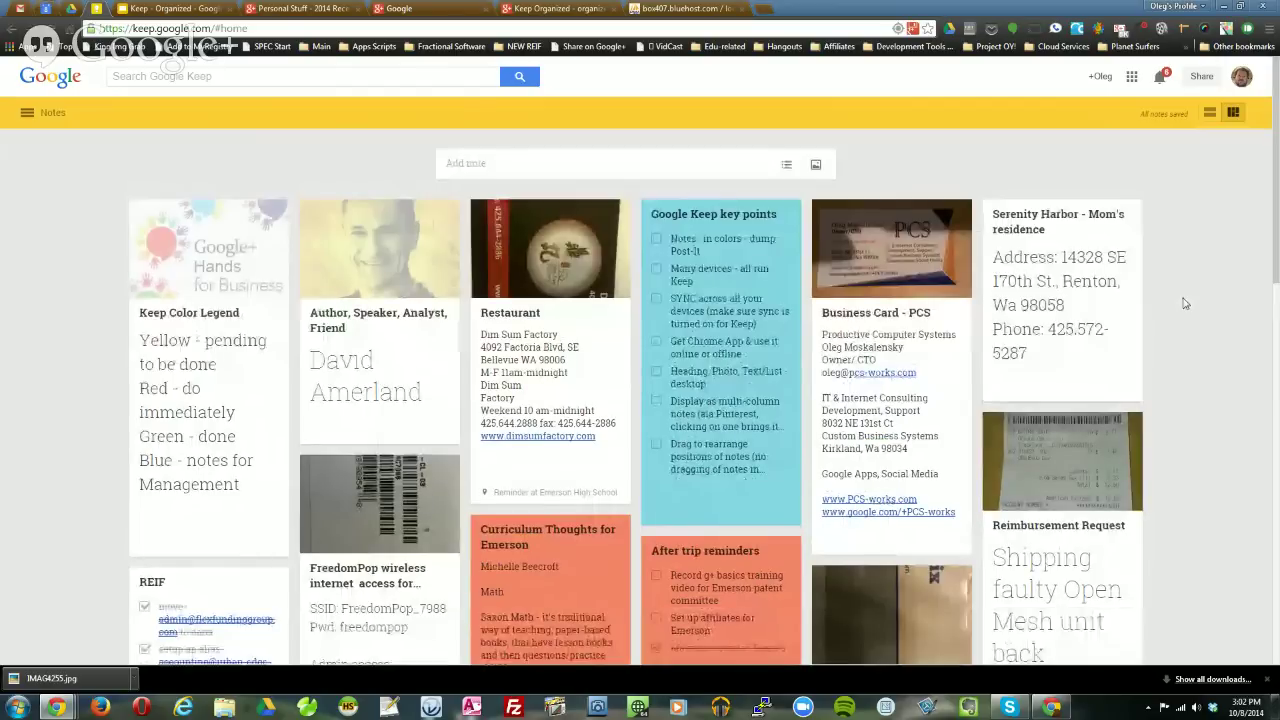
pyautogui.click(483, 337)
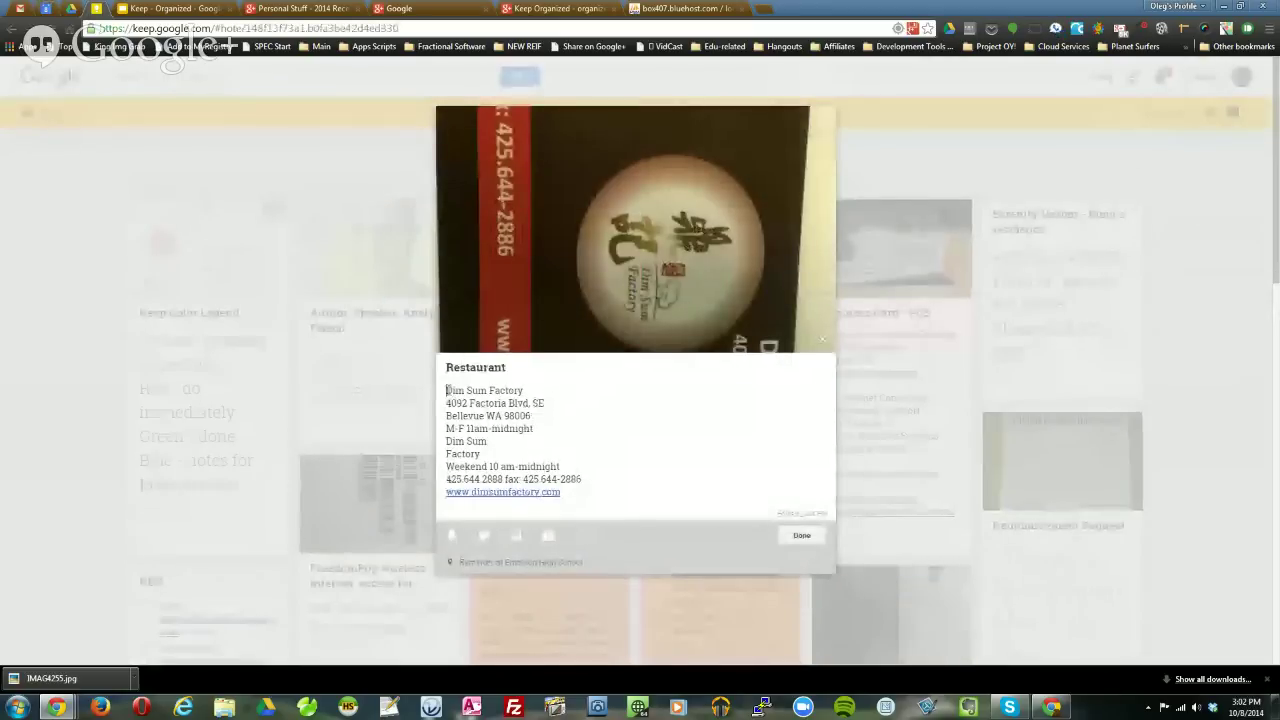
pyautogui.moveTo(449, 391); pyautogui.dragTo(575, 493)
pyautogui.press('Delete')
pyautogui.click(203, 73)
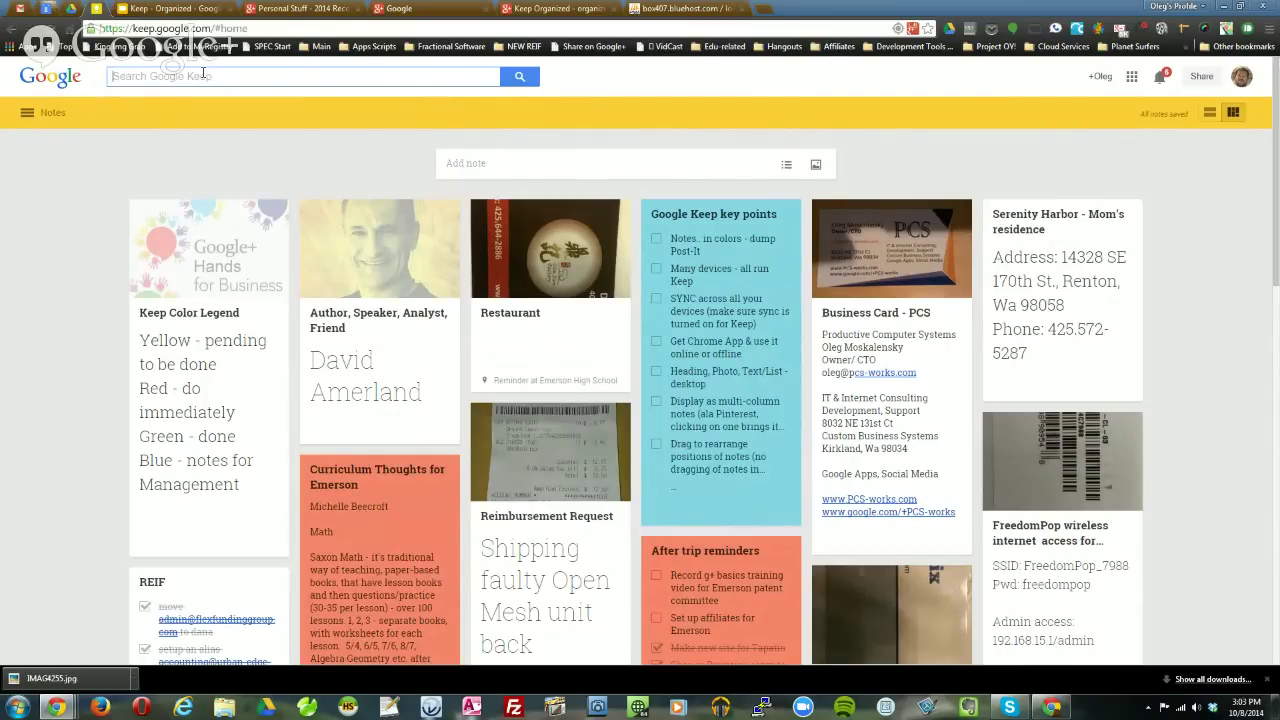
pyautogui.click(866, 187)
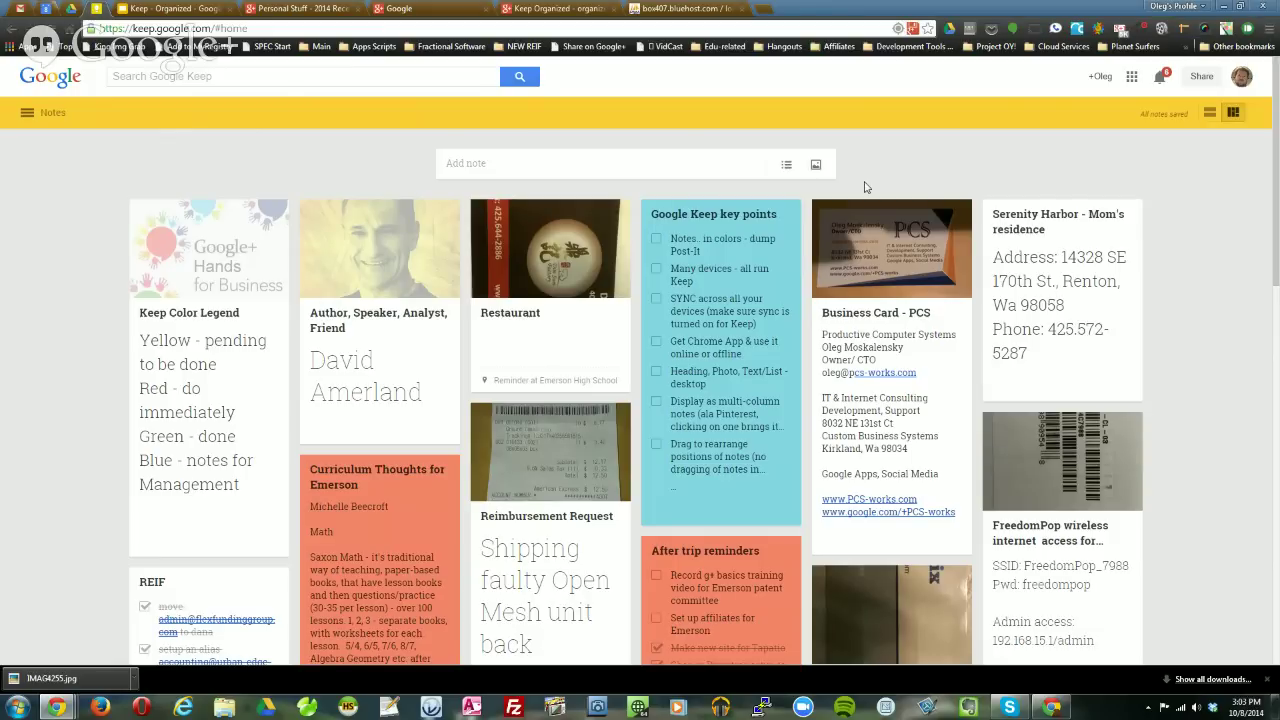
# Toggle the notes between list and grid view, finishing in grid view, and close the handwriting input window.
pyautogui.hotkey('ctrl', 'g')
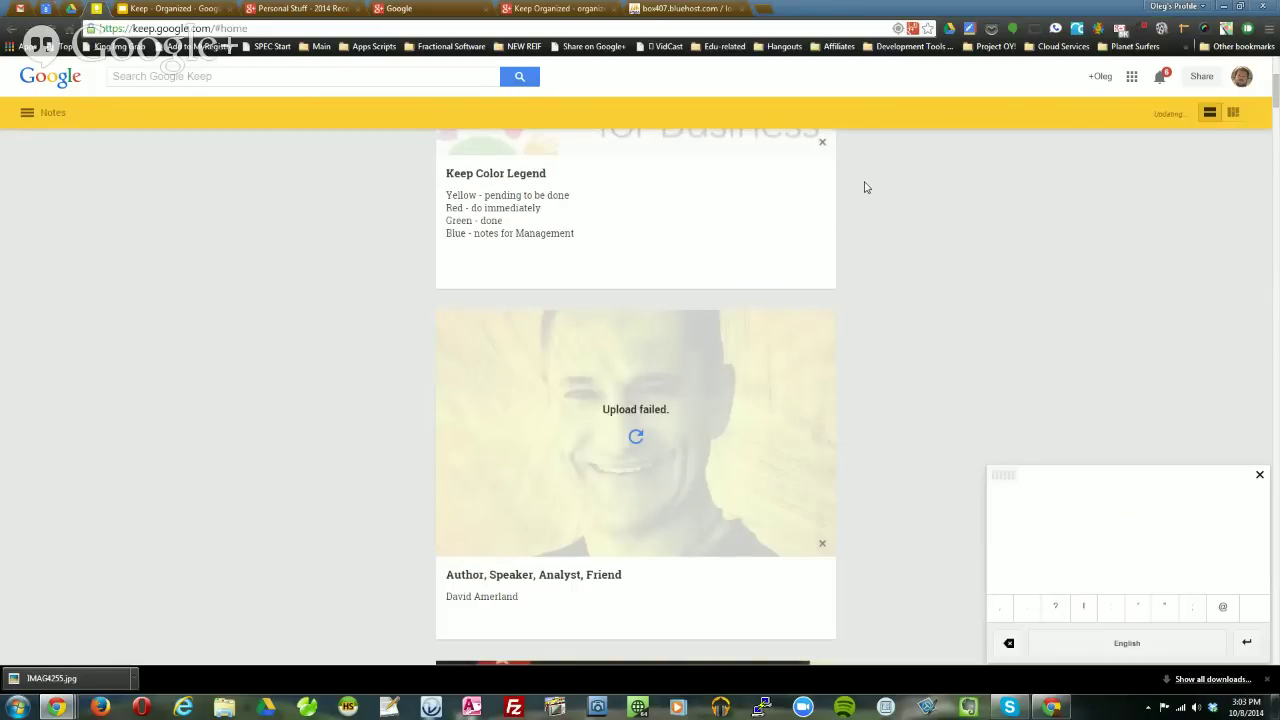
pyautogui.hotkey('ctrl', 'g')
pyautogui.hotkey('ctrl', 'g')
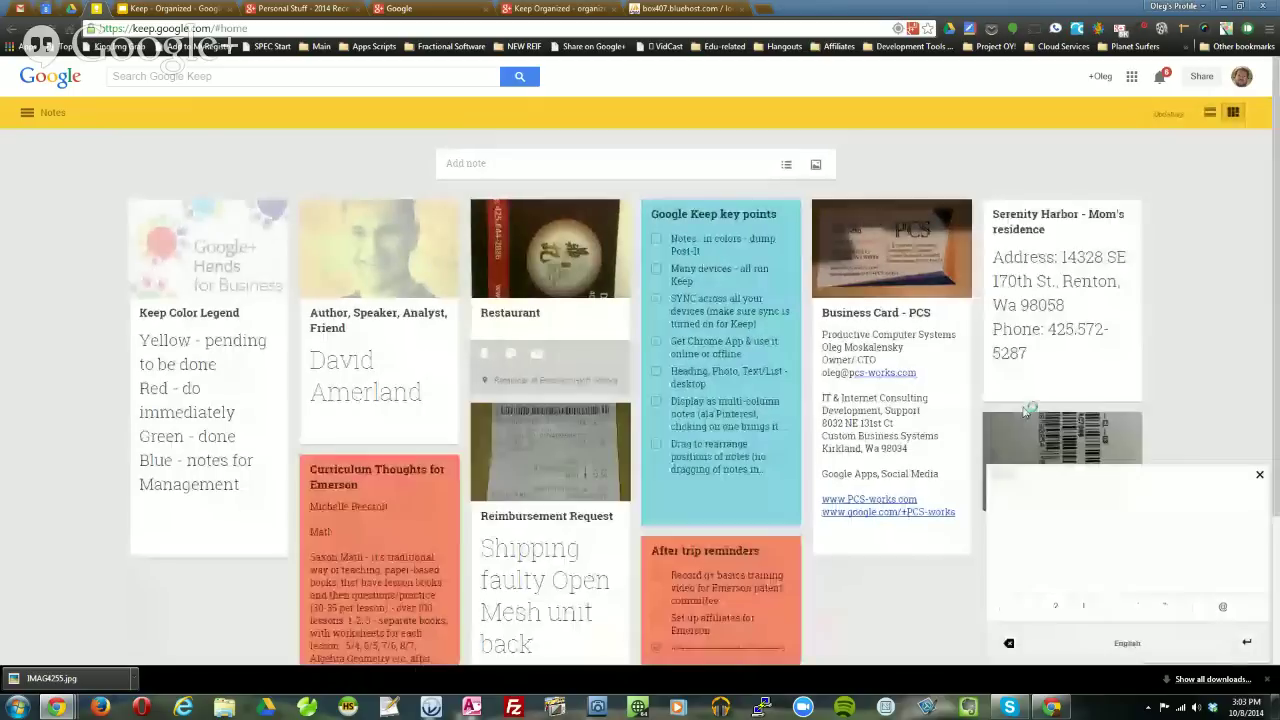
pyautogui.click(1261, 480)
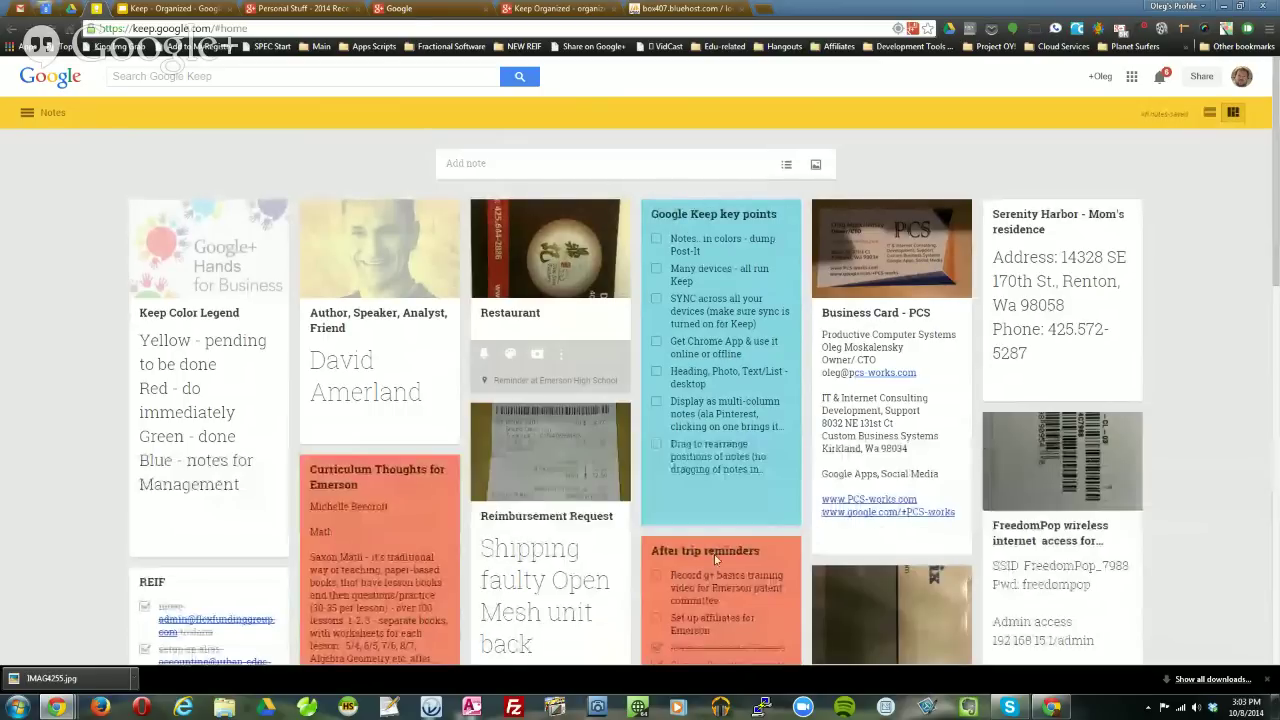
# Add the list items "item" and "new item" to the After trip reminders note and finish editing.
pyautogui.scroll(-2, 716, 555)
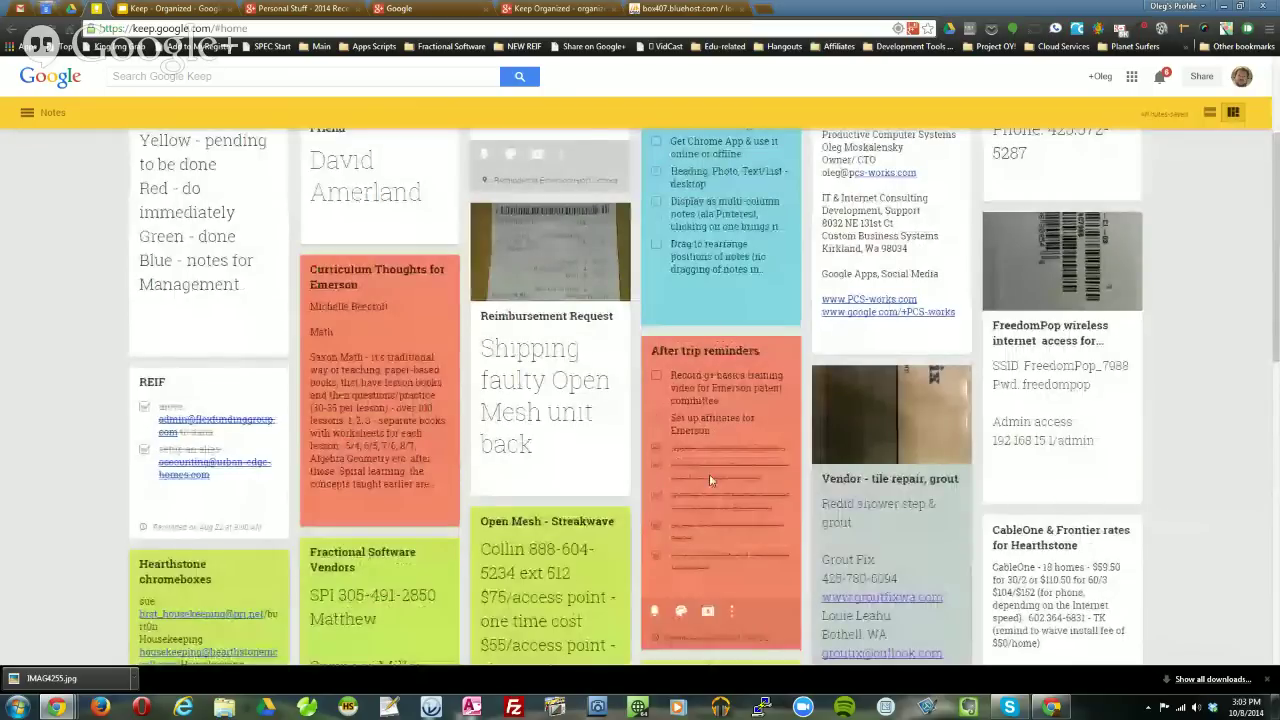
pyautogui.click(763, 423)
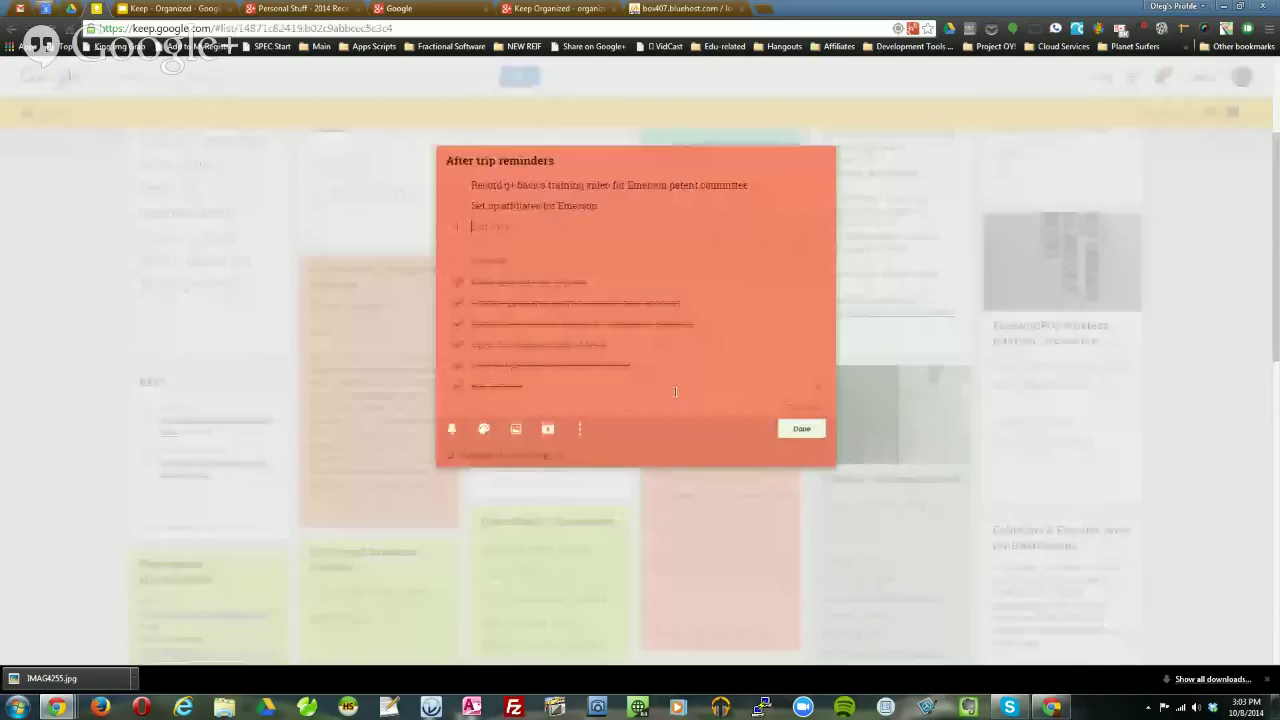
pyautogui.write('item')
pyautogui.press('Return')
pyautogui.write('n')
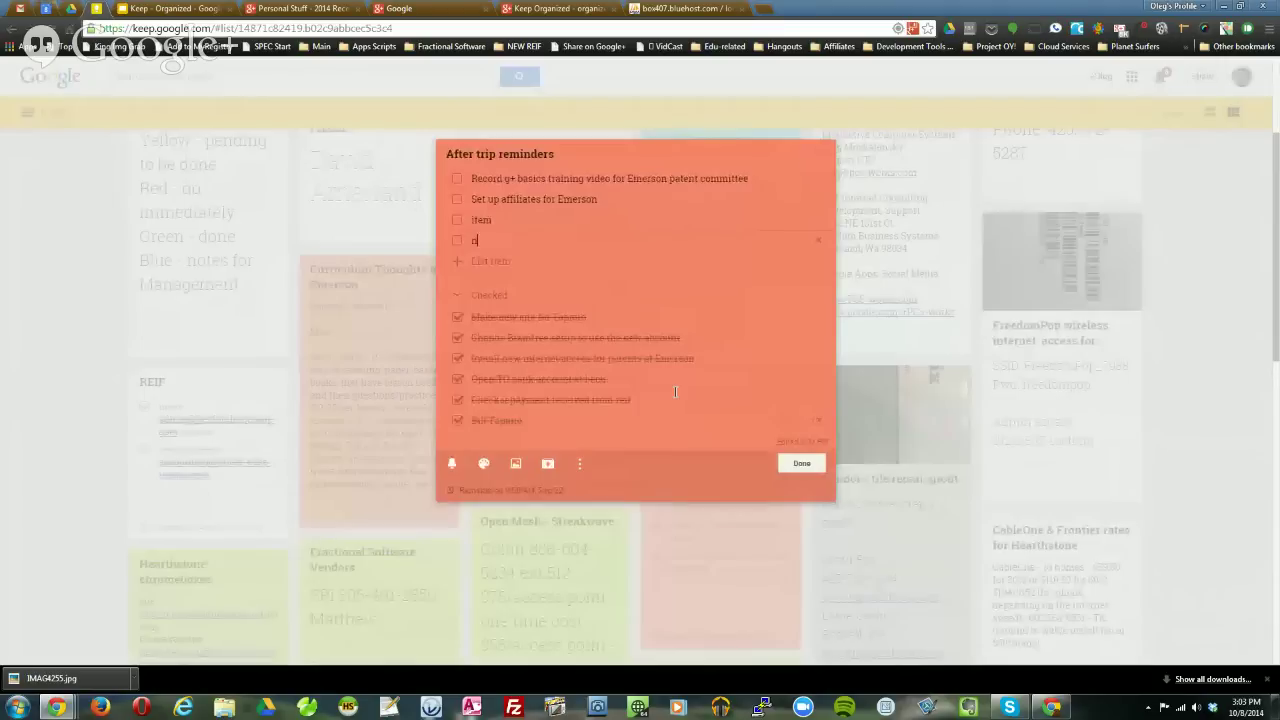
pyautogui.write('ew item')
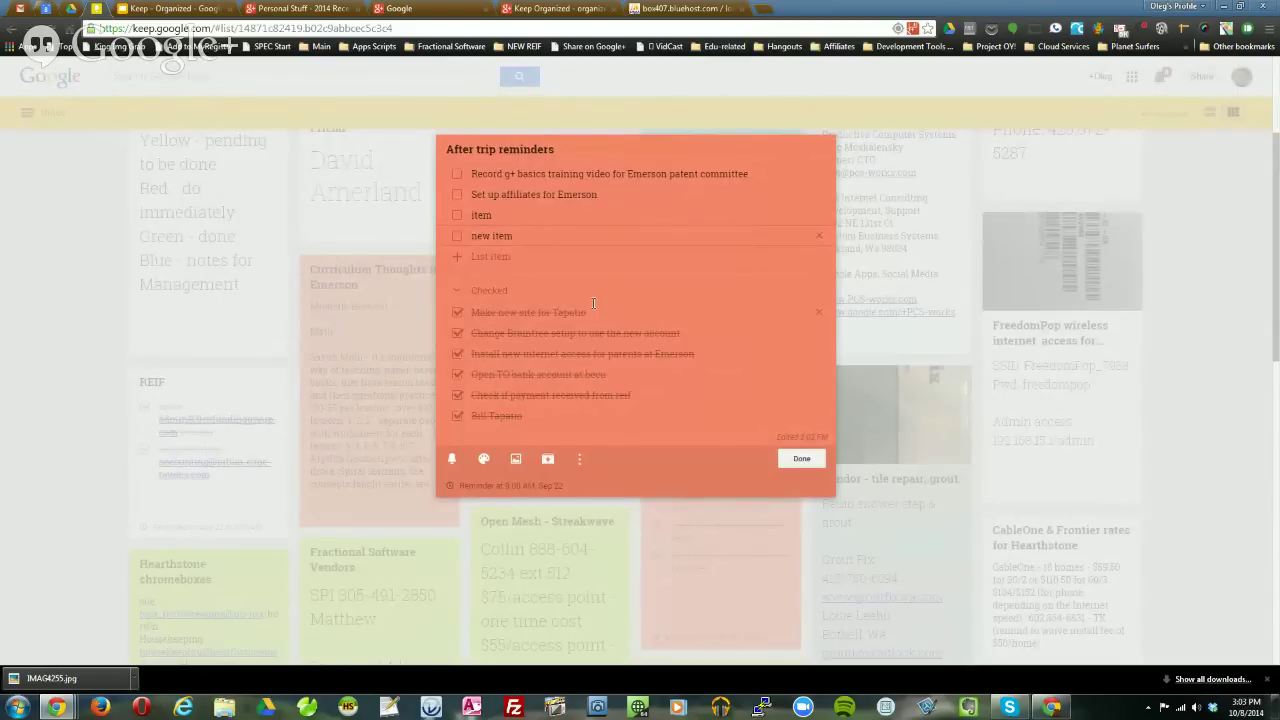
pyautogui.press('Return')
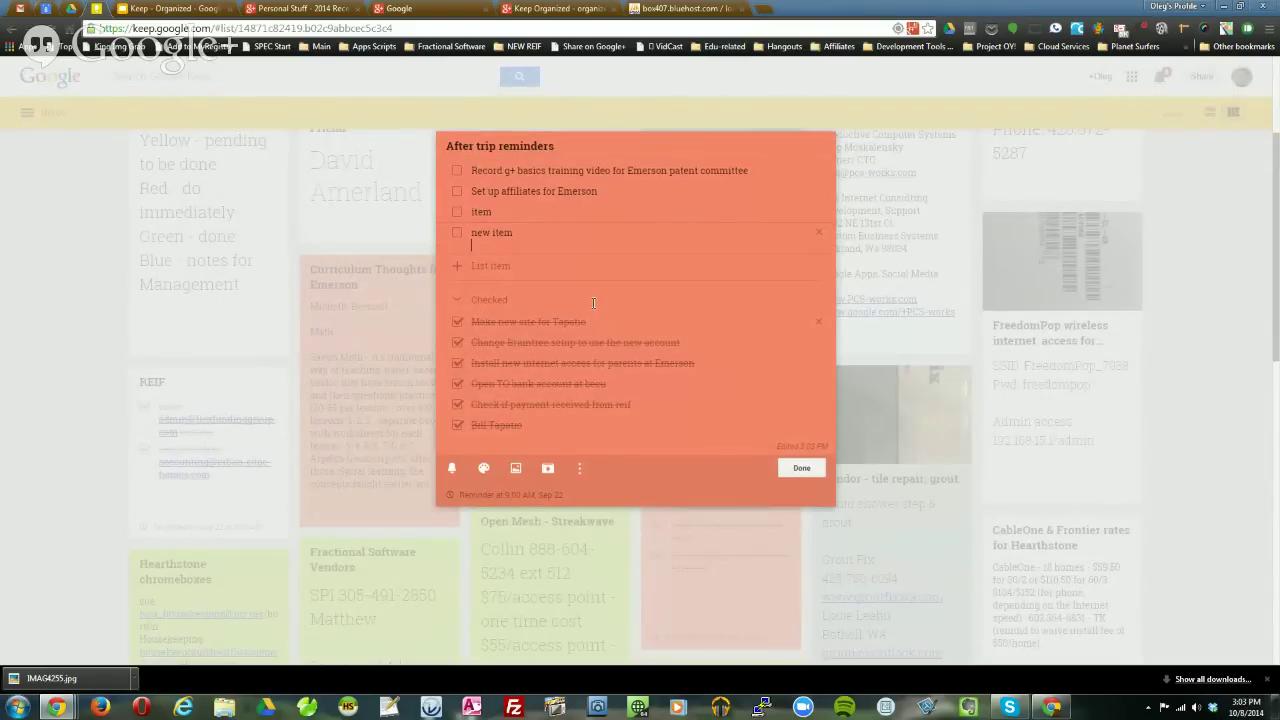
pyautogui.press('Escape')
# Review the keyboard shortcuts help and close it to return to the top of the notes.
pyautogui.press('?')
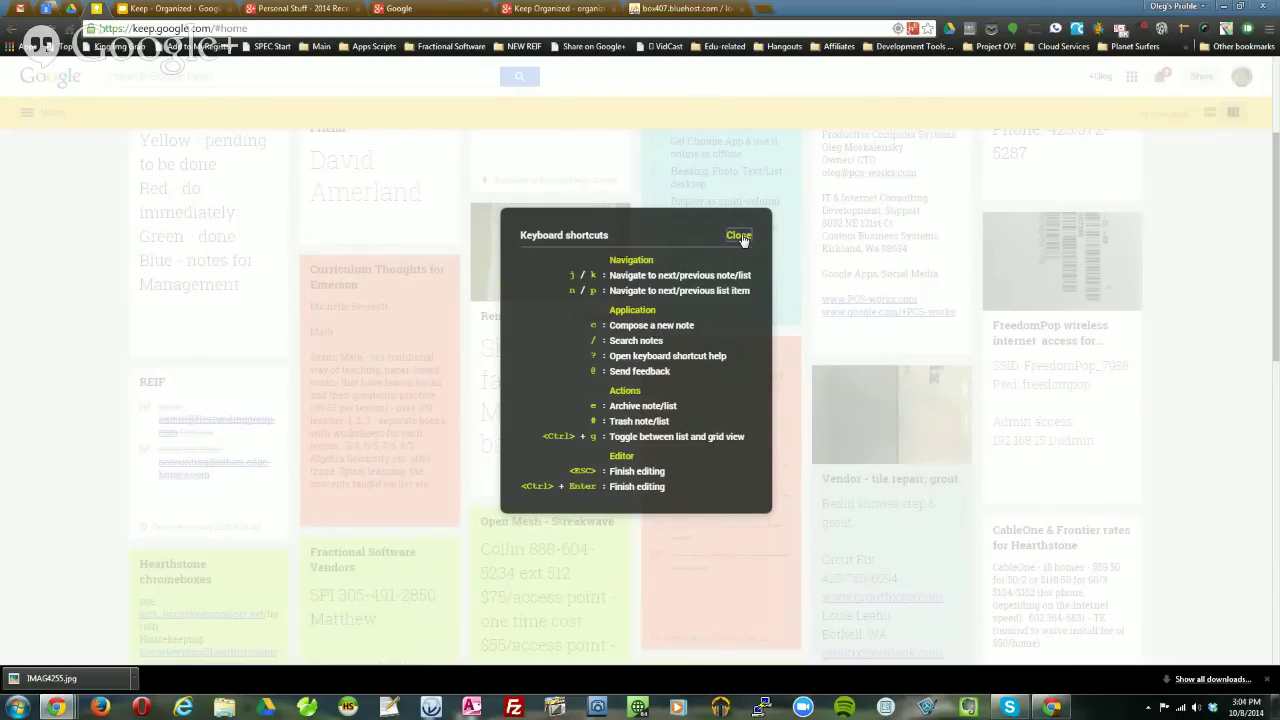
pyautogui.click(740, 237)
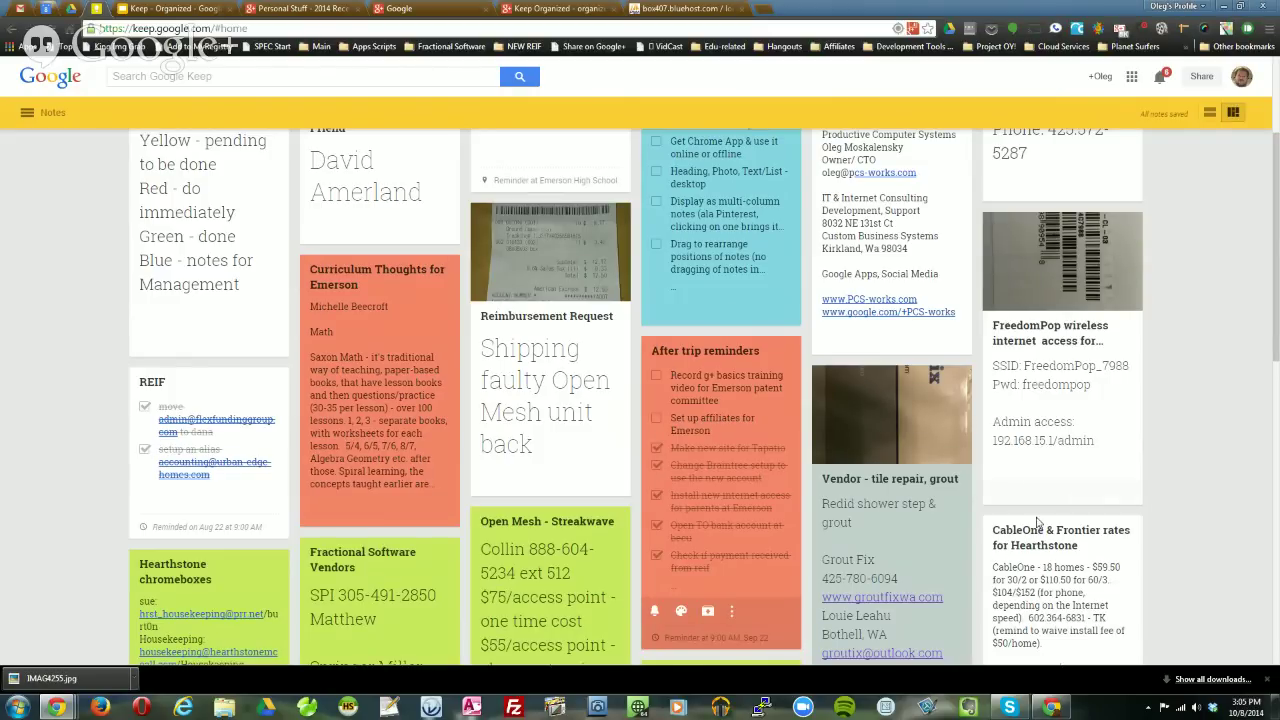
pyautogui.scroll(3, 894, 529)
pyautogui.scroll(-2, 894, 529)
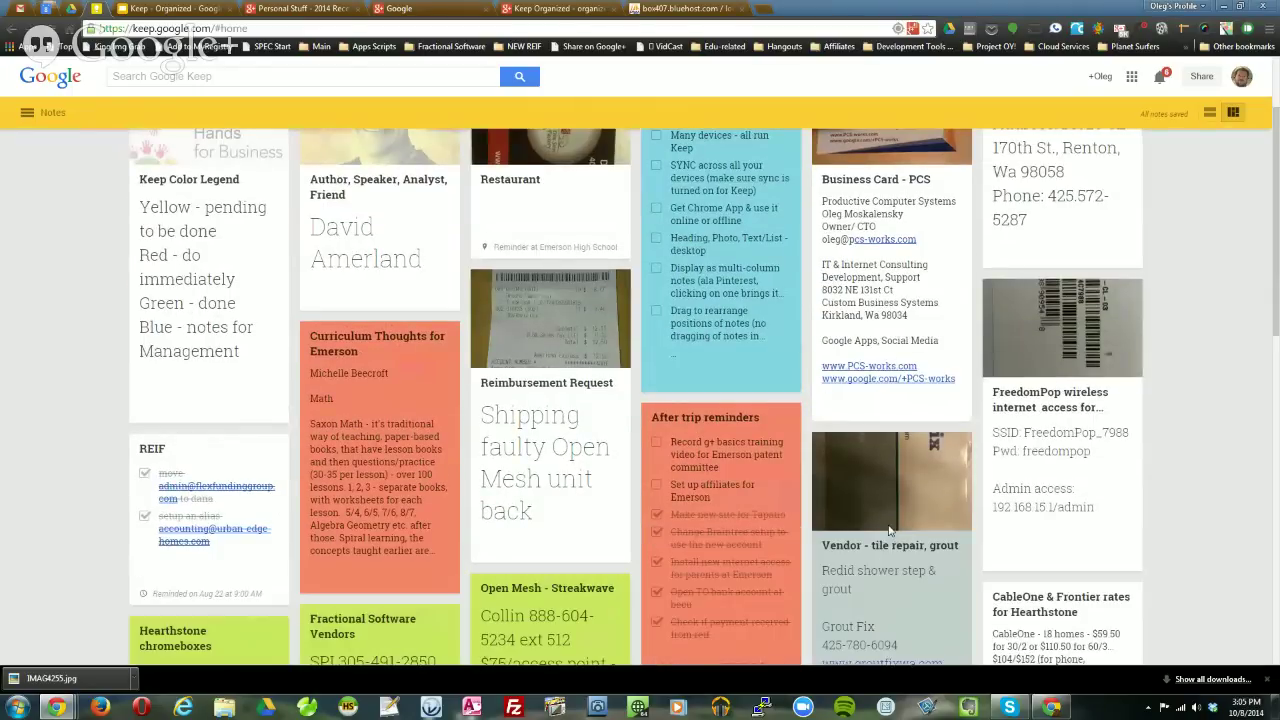
pyautogui.scroll(2, 362, 330)
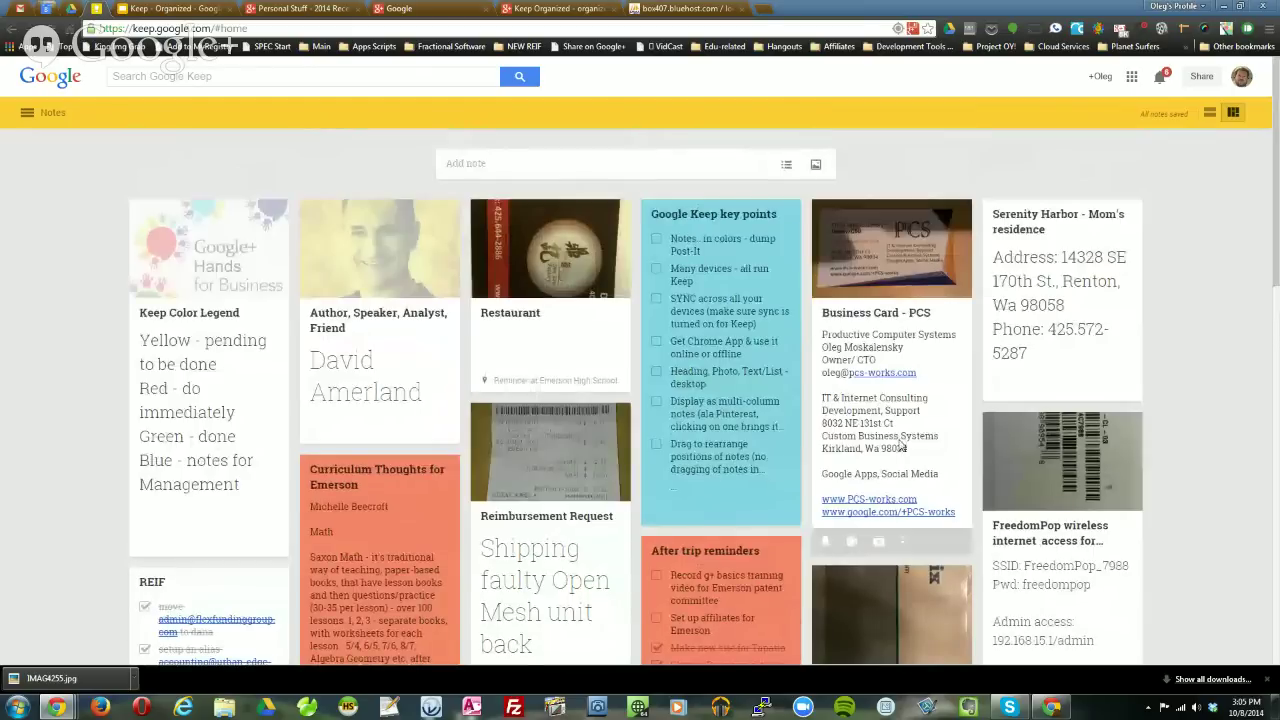
# Search the notes for a person's name and clear the search text.
pyautogui.write('ben mo')
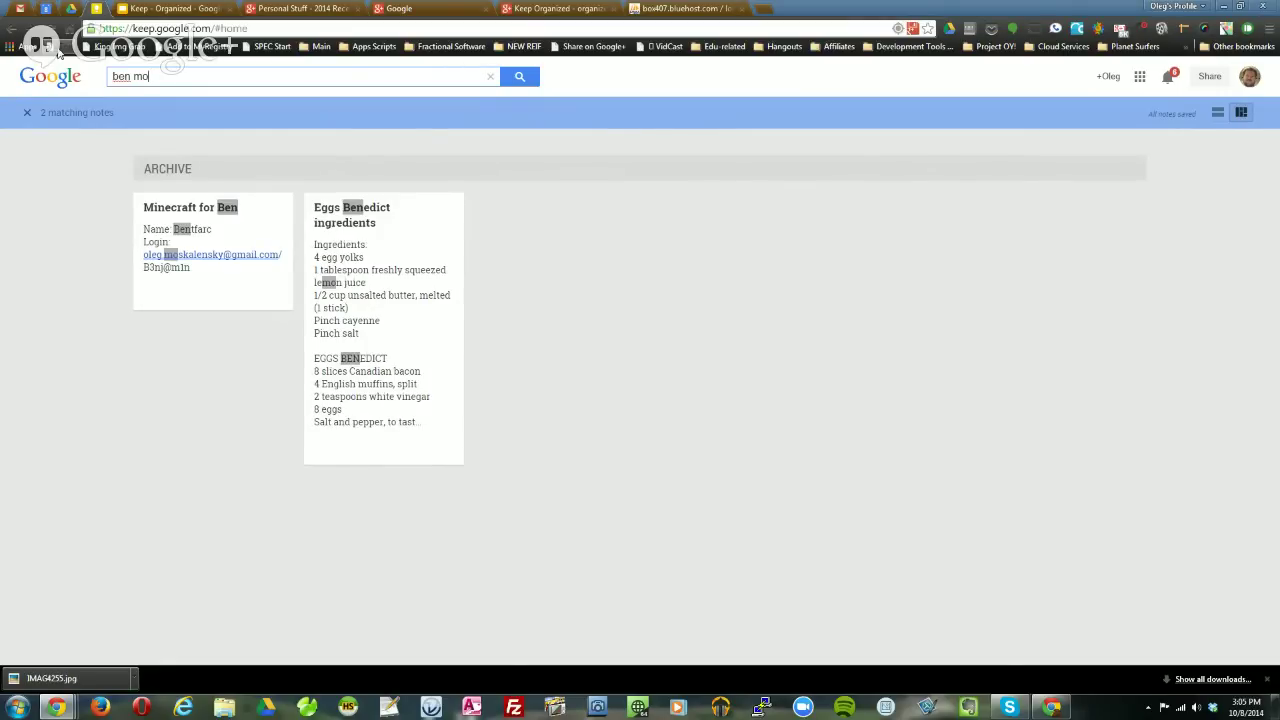
pyautogui.press('BackSpace')
pyautogui.press('BackSpace')
pyautogui.press('BackSpace')
pyautogui.press('BackSpace')
pyautogui.press('BackSpace')
pyautogui.press('BackSpace')
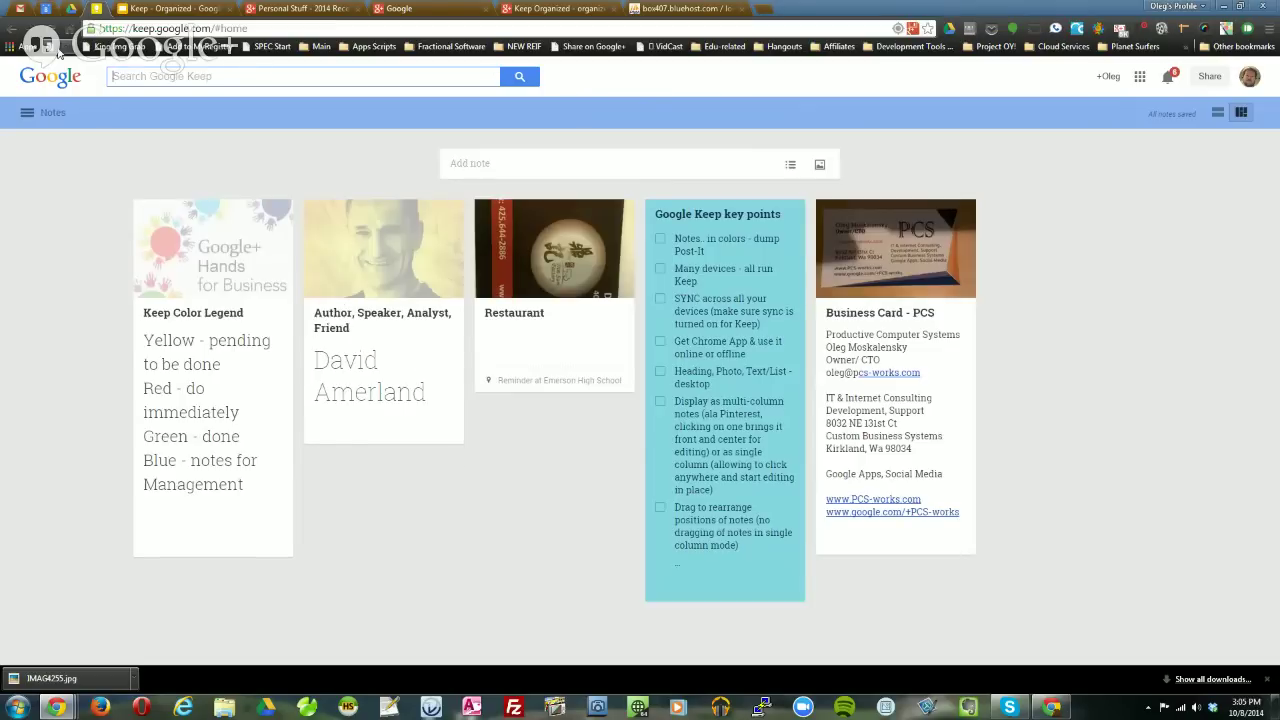
# Search the notes for "computer", look through the active and archived matches, and close the search.
pyautogui.write('computer')
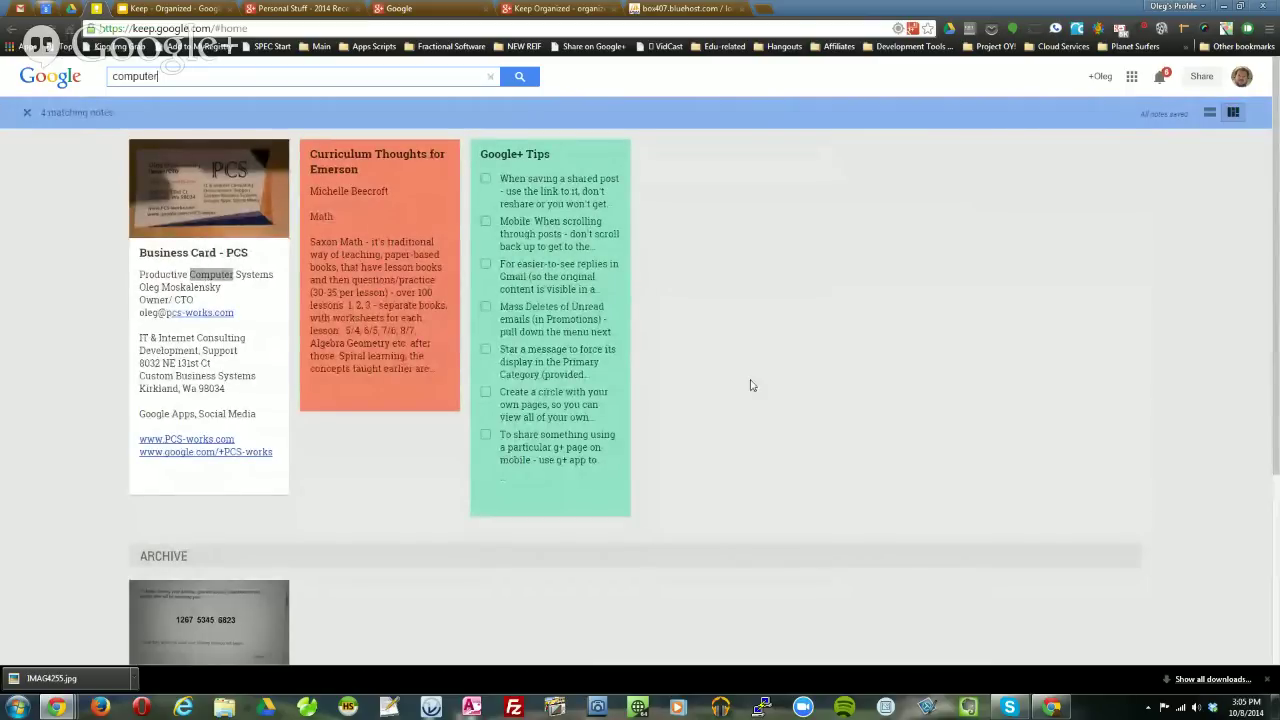
pyautogui.scroll(-3, 646, 580)
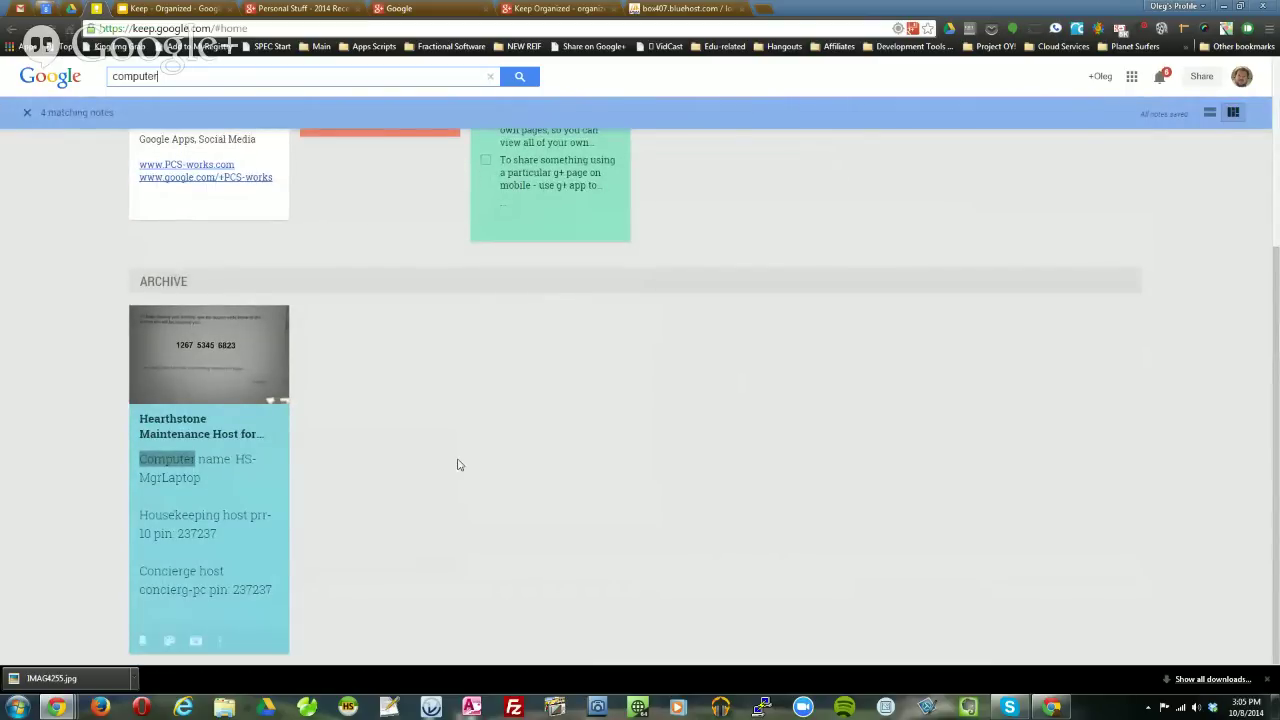
pyautogui.scroll(3, 455, 457)
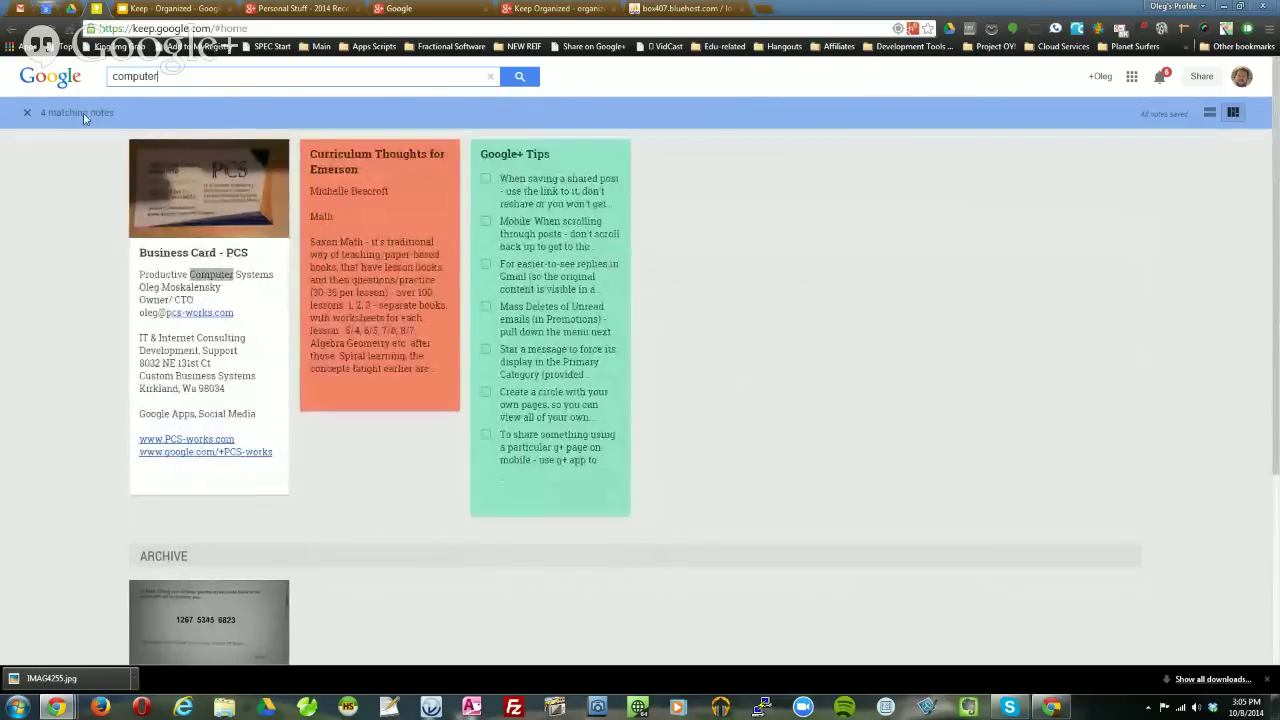
pyautogui.click(27, 112)
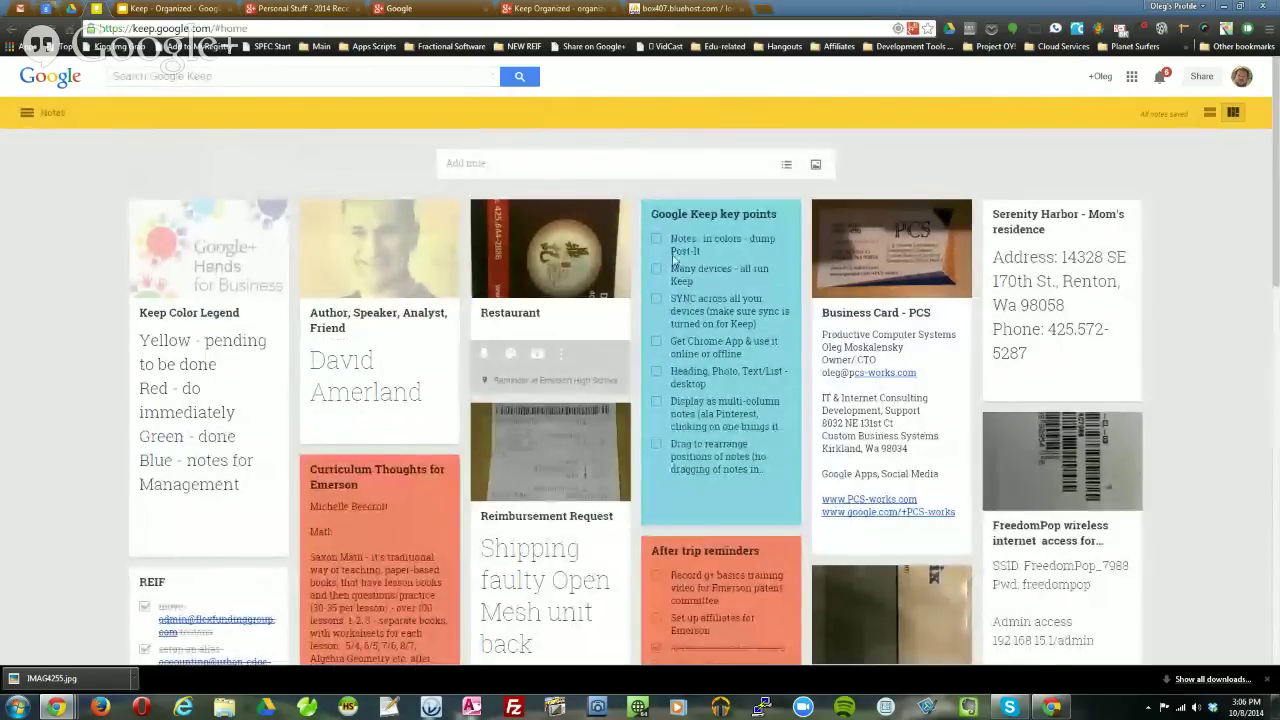
# Clear the body text of the Business Card - PCS note, then reopen it to examine the card image and close it.
pyautogui.click(880, 250)
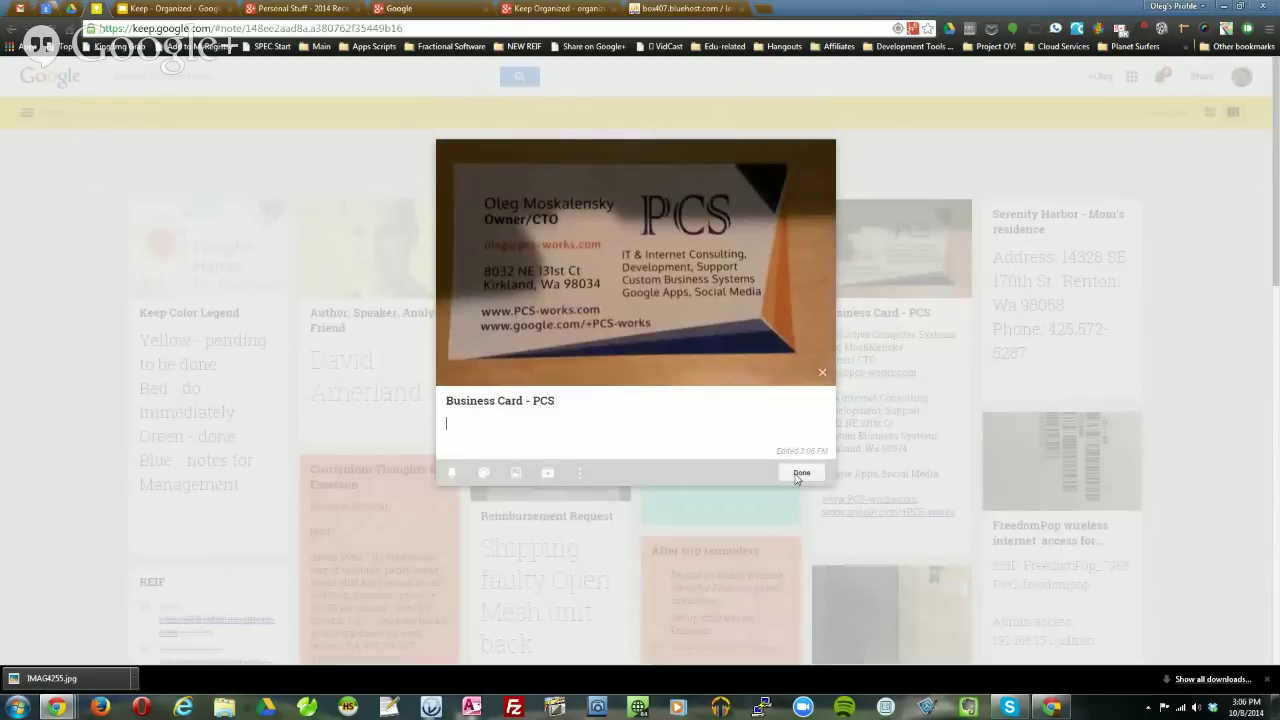
pyautogui.click(803, 471)
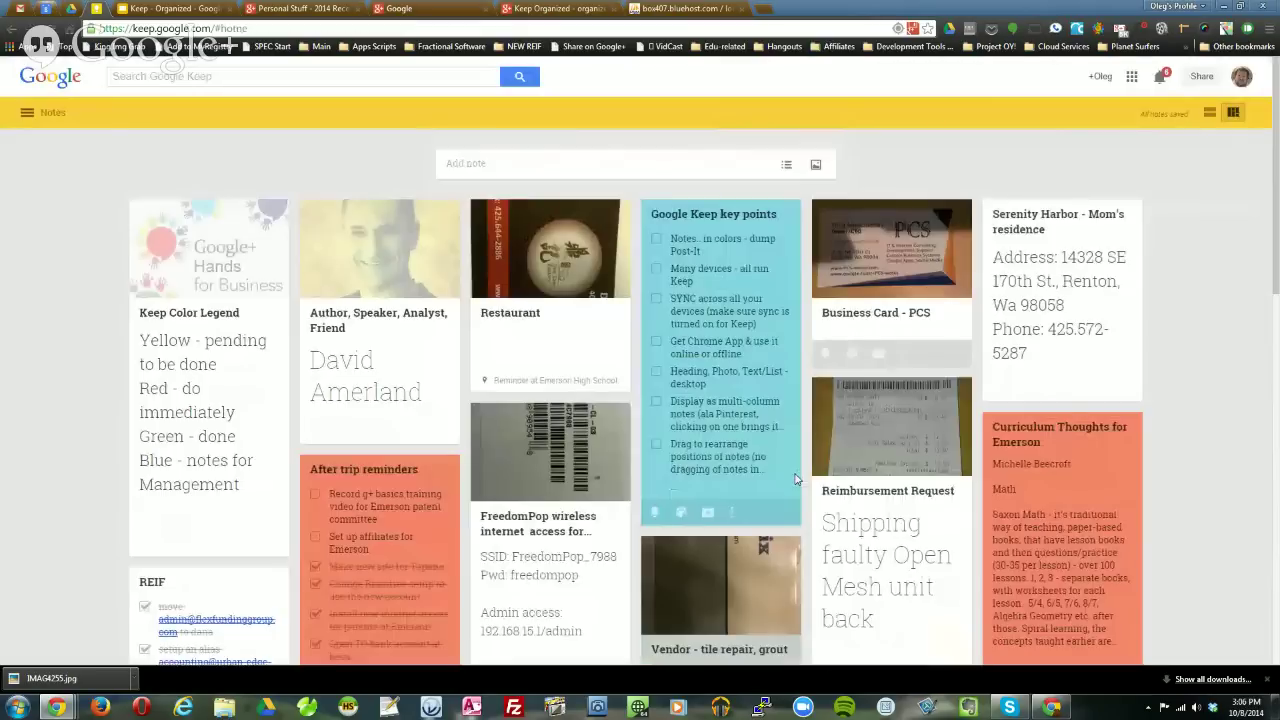
pyautogui.click(896, 284)
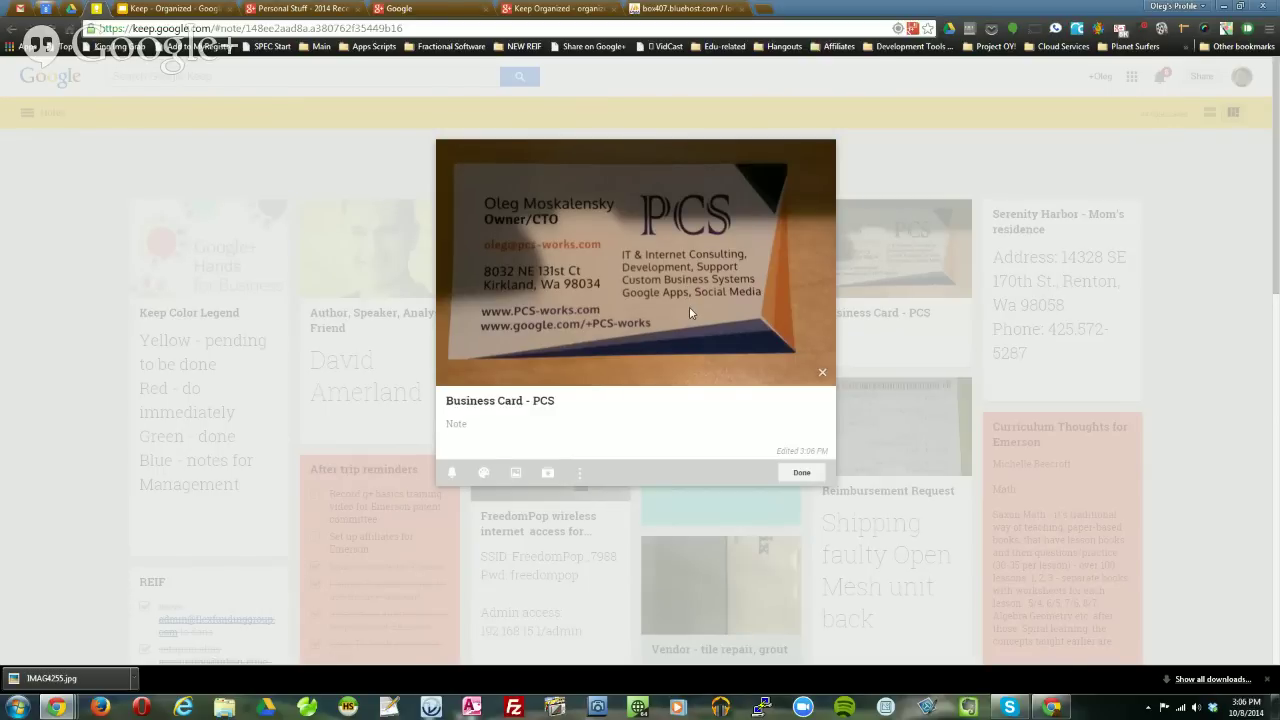
pyautogui.click(794, 474)
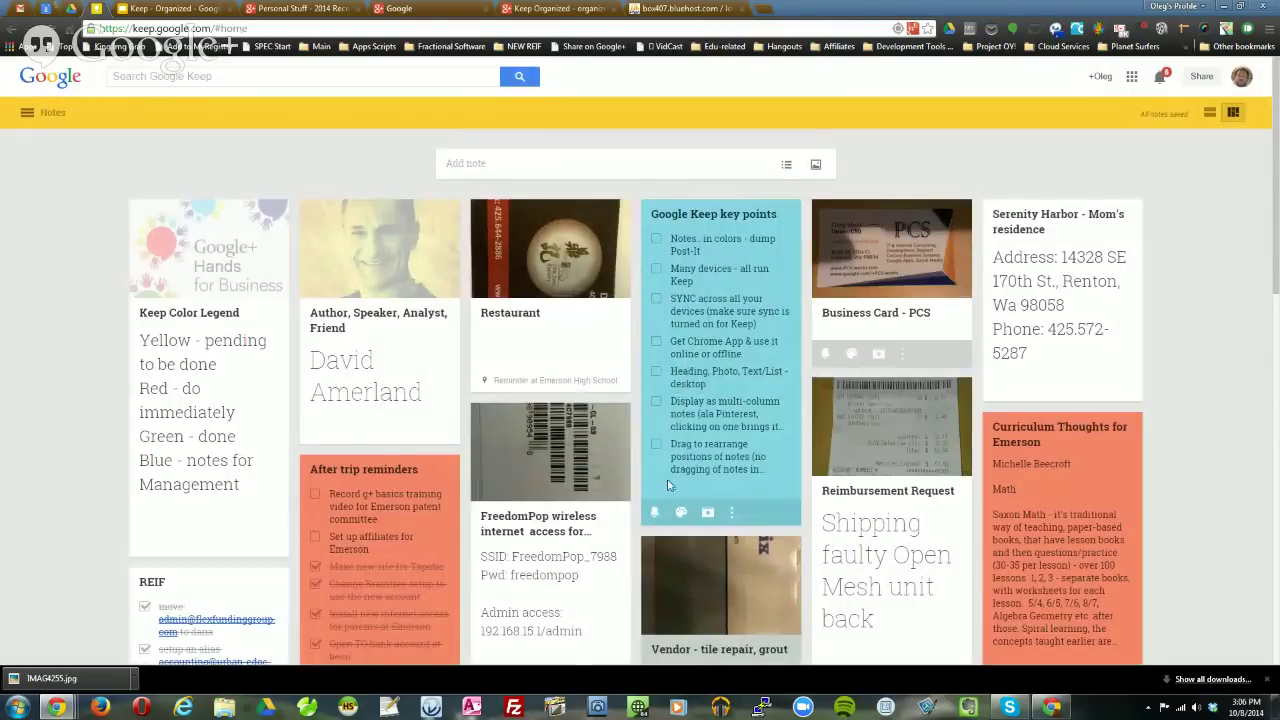
# Search for "internet consulting", open the Business Card - PCS note and remove all its body text.
pyautogui.click(192, 76)
pyautogui.write('internet consulting')
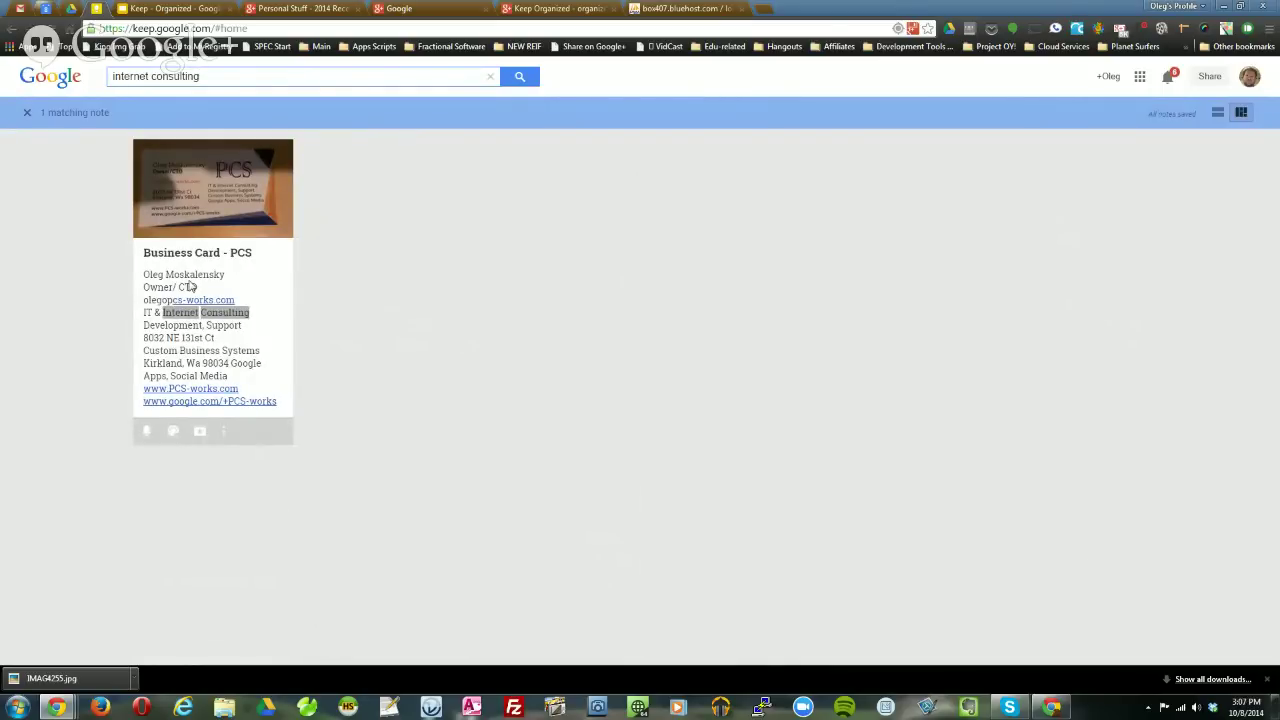
pyautogui.click(269, 287)
pyautogui.moveTo(451, 394); pyautogui.dragTo(678, 517)
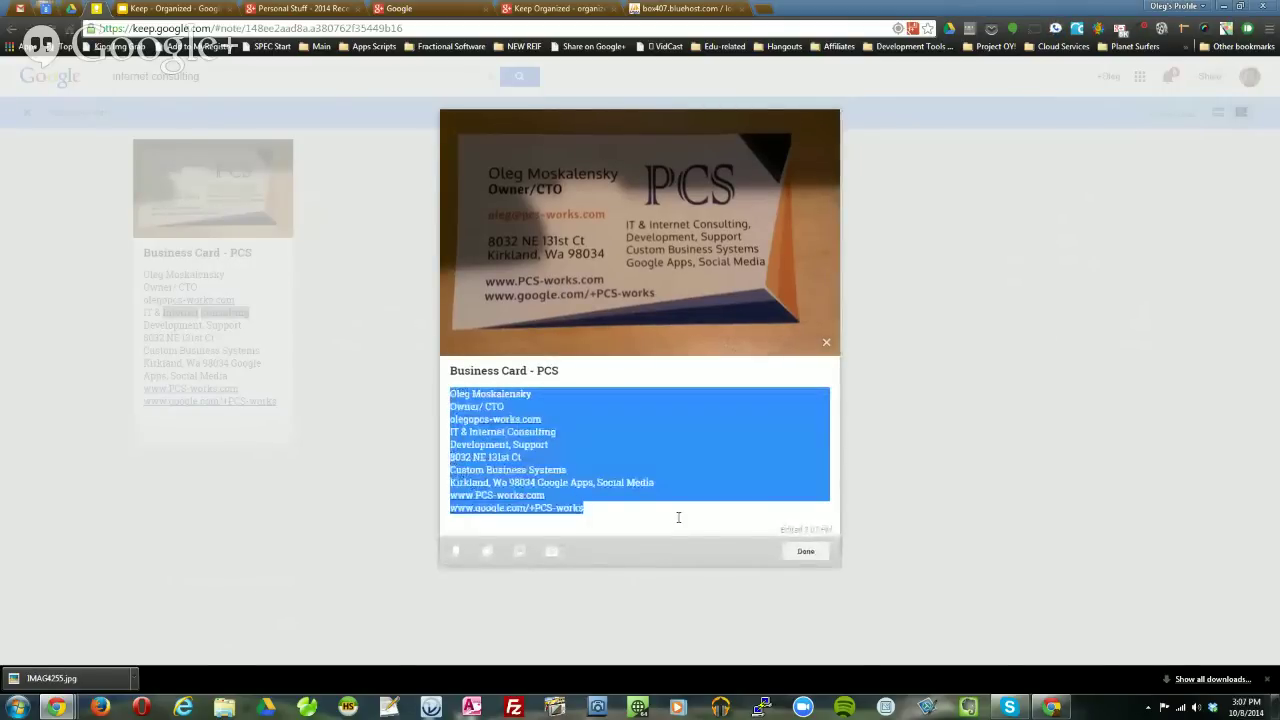
pyautogui.press('Escape')
# Search the notes for "consulting" and close the search to return to all notes.
pyautogui.press('Return')
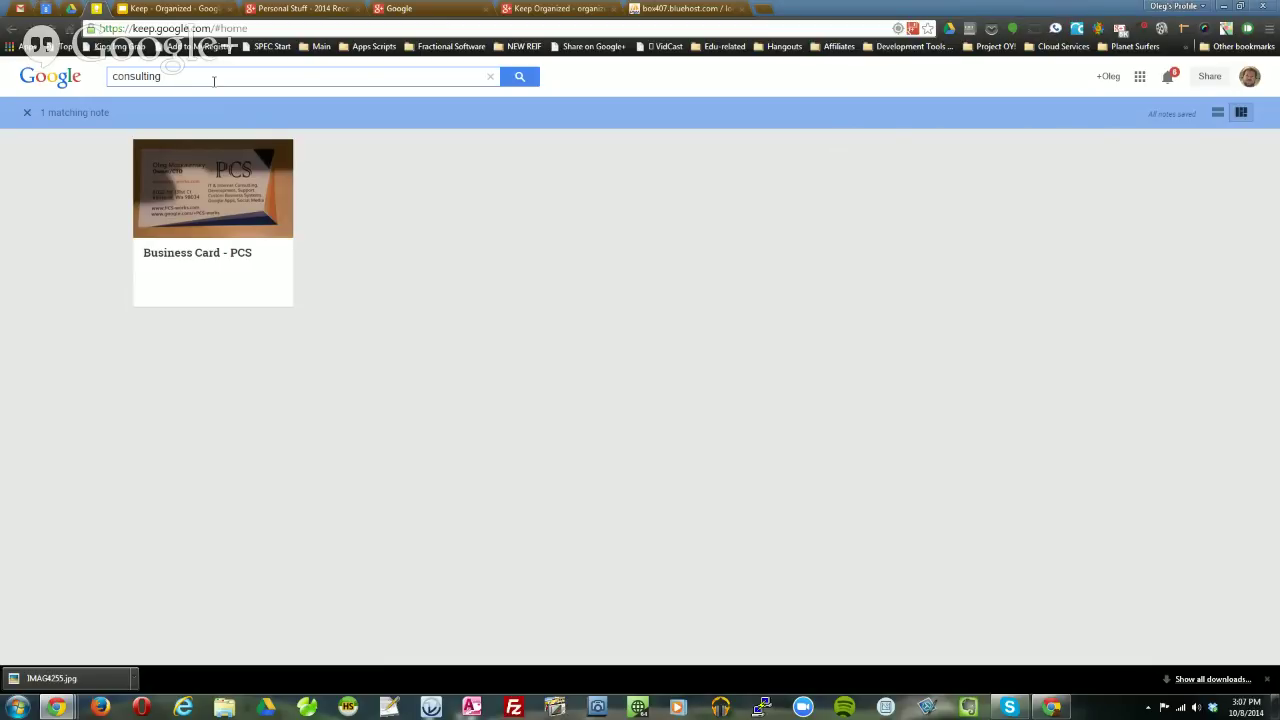
pyautogui.click(28, 114)
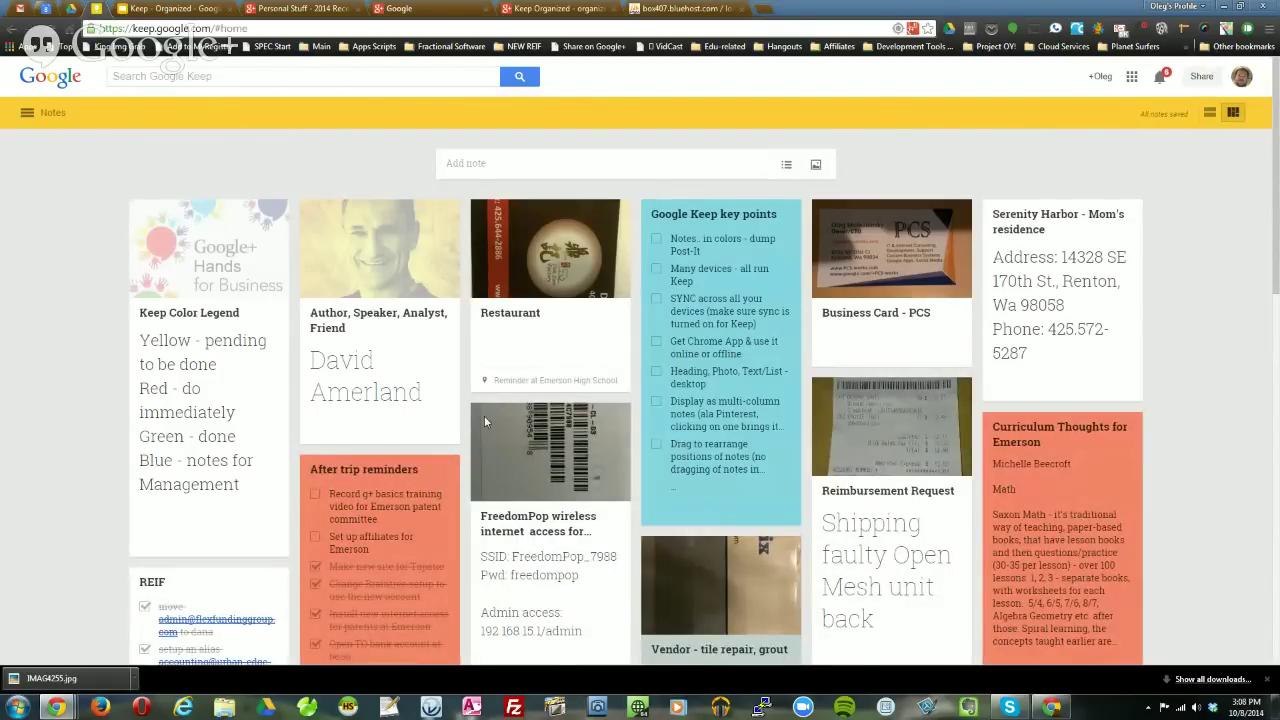
# Examine the Restaurant note's business card image at full size, and open the restaurant's website link from the note's text.
pyautogui.click(590, 337)
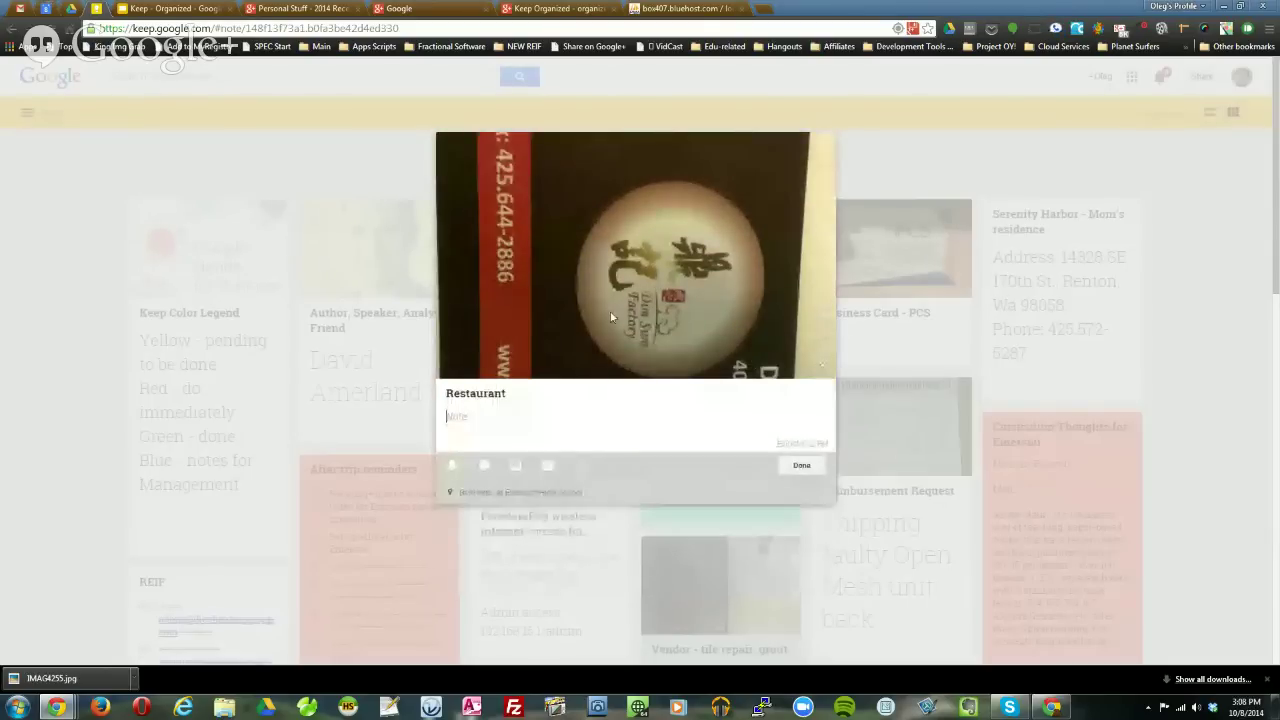
pyautogui.click(751, 335)
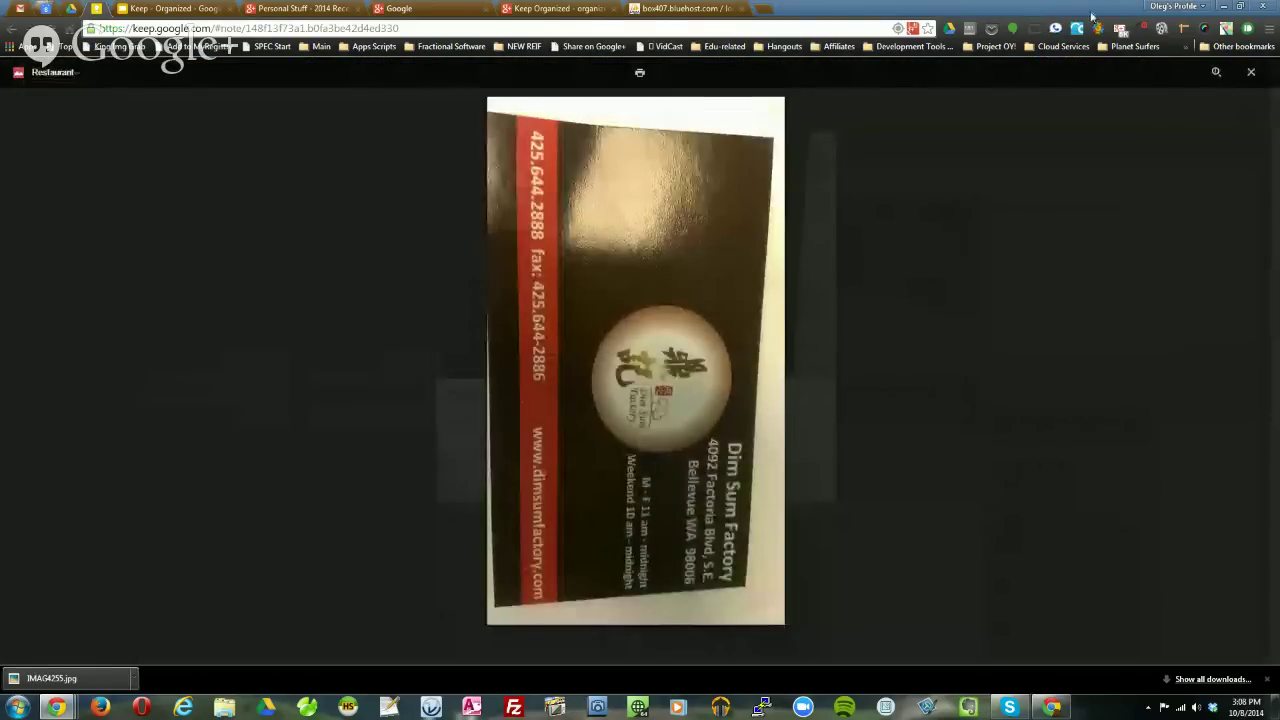
pyautogui.click(1176, 96)
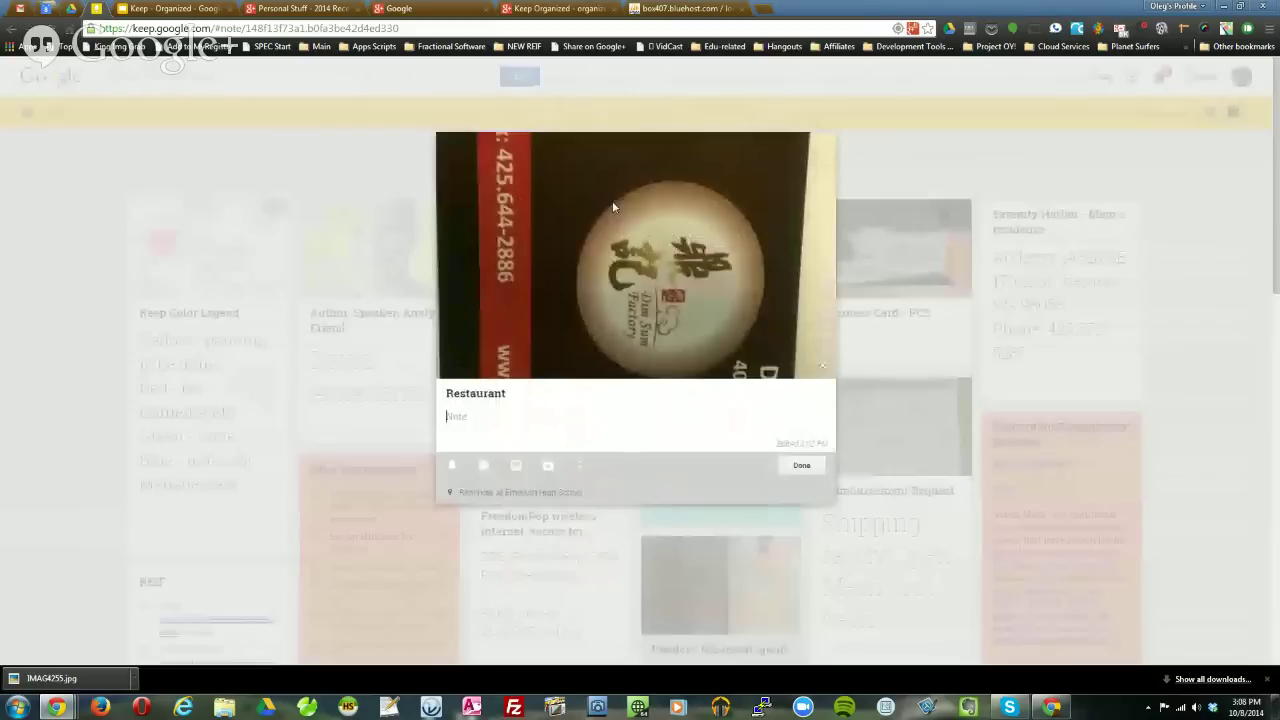
pyautogui.click(812, 465)
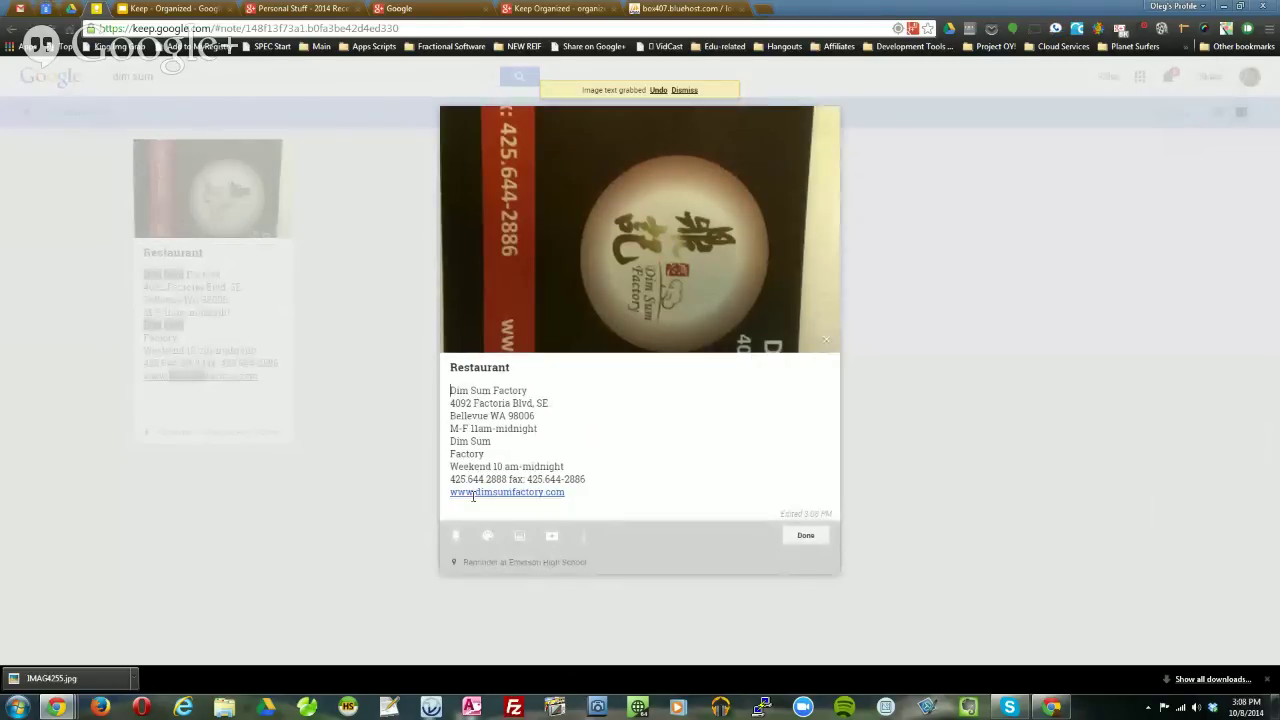
pyautogui.click(475, 508)
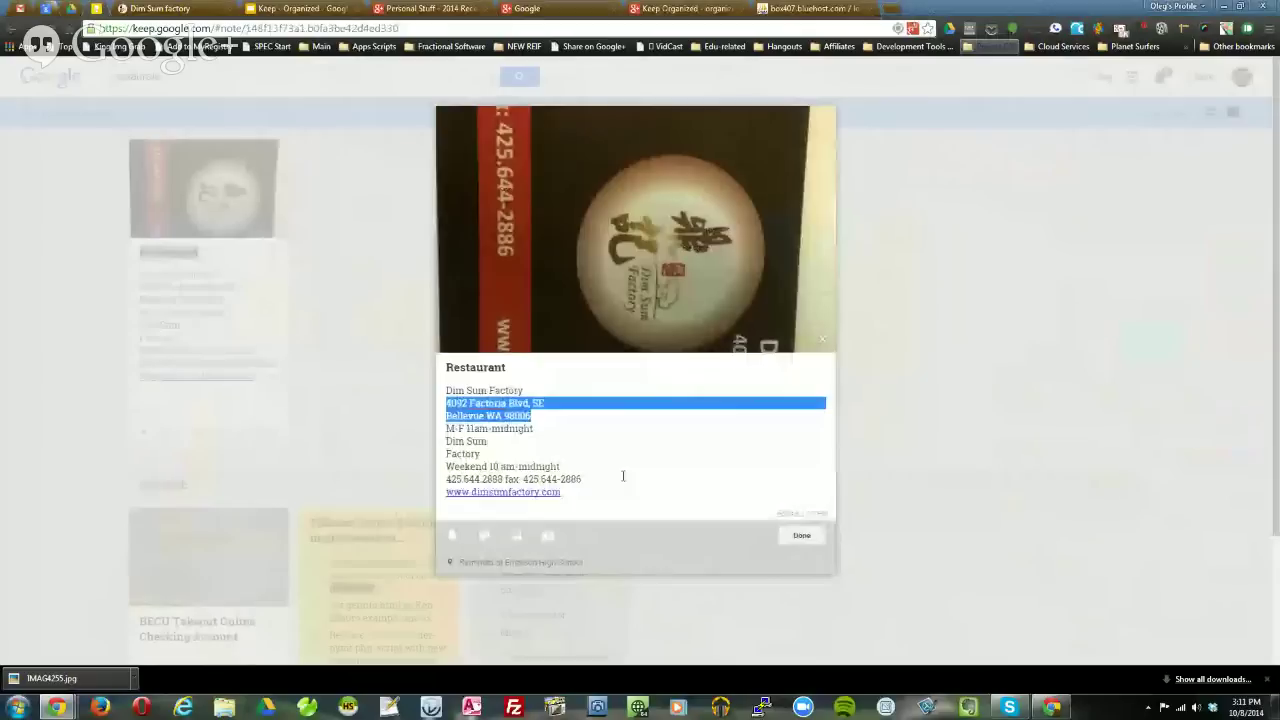
# Insert blank lines after the business name, the address and the weekend hours in the Restaurant note, and close the note.
pyautogui.click(551, 434)
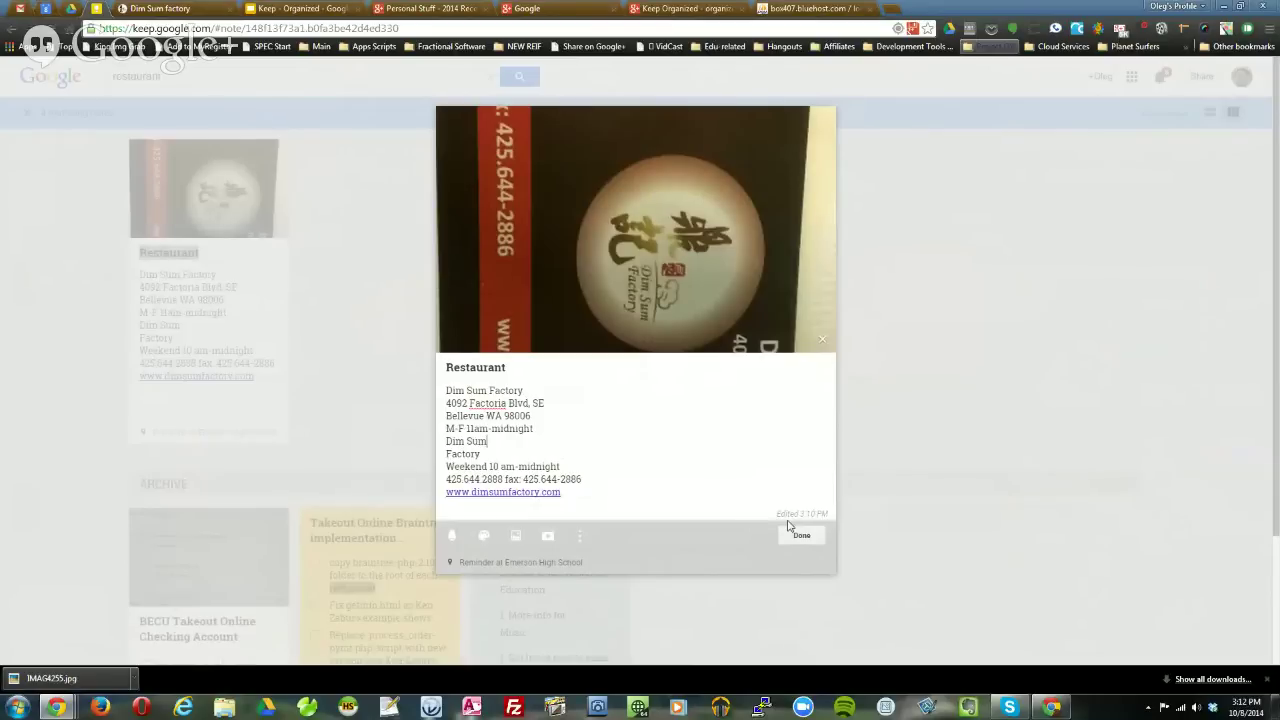
pyautogui.click(538, 437)
pyautogui.click(534, 414)
pyautogui.press('Return')
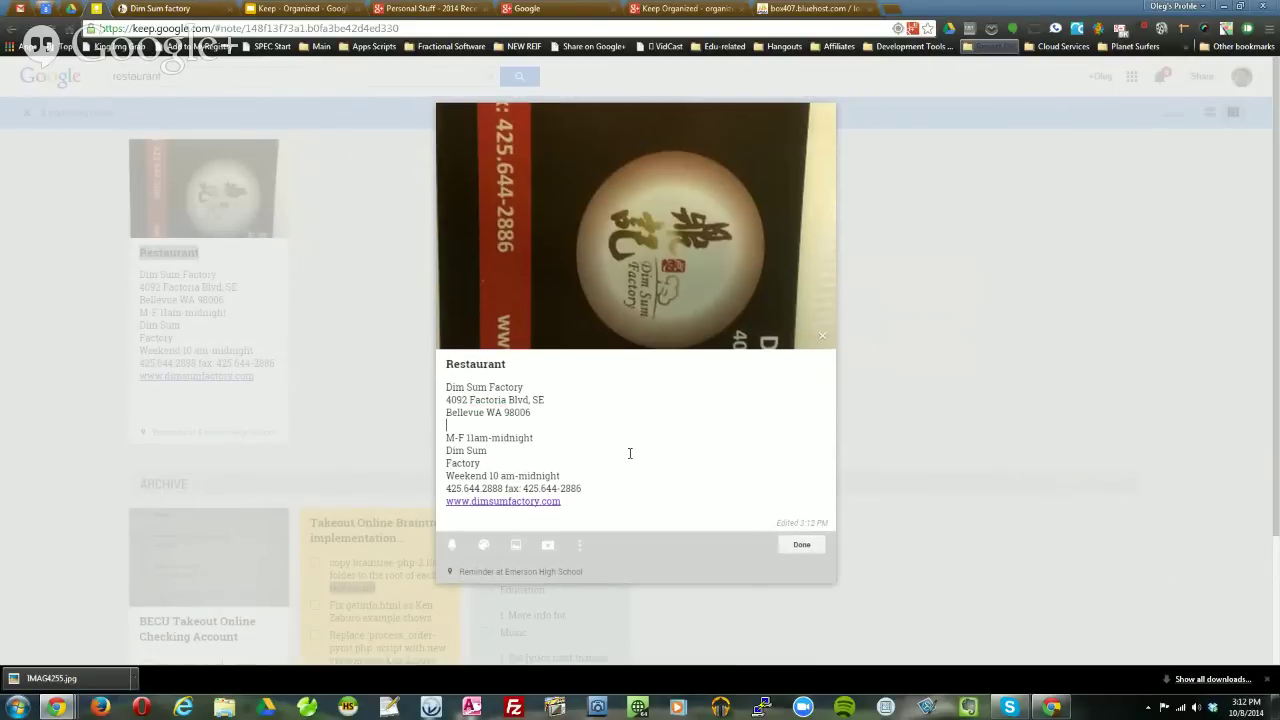
pyautogui.click(530, 387)
pyautogui.press('Return')
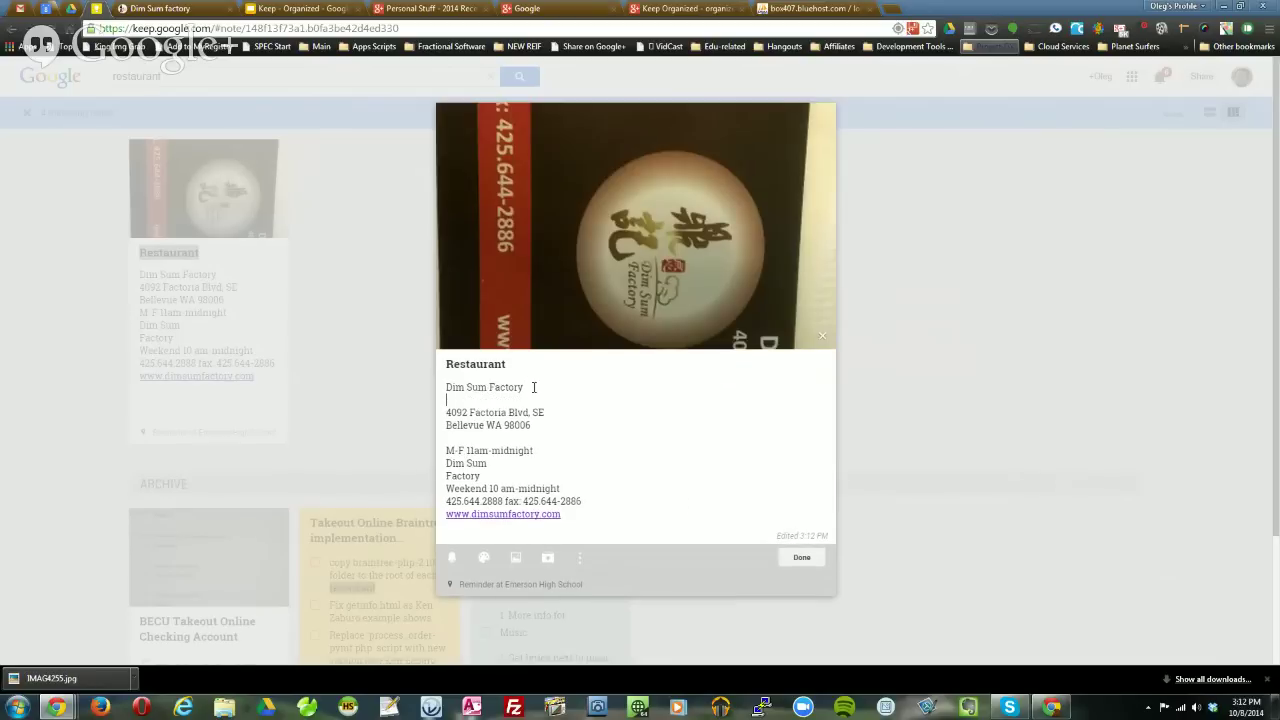
pyautogui.click(566, 486)
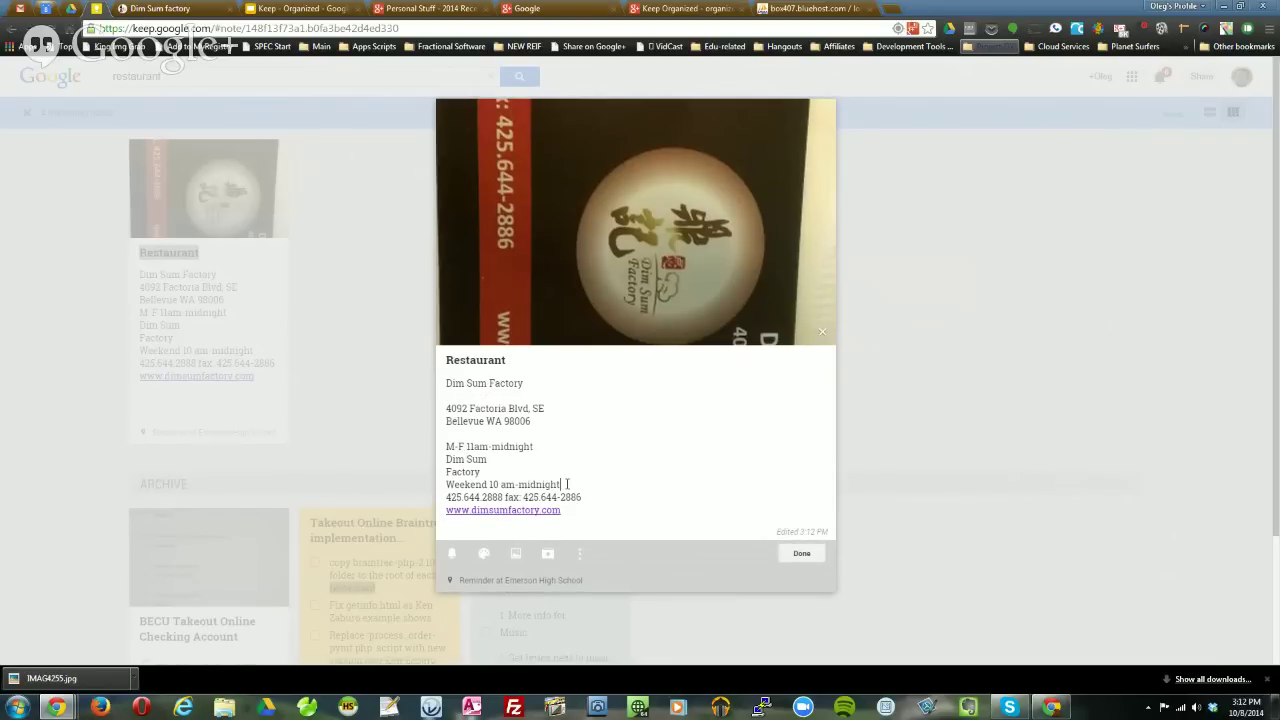
pyautogui.press('Return')
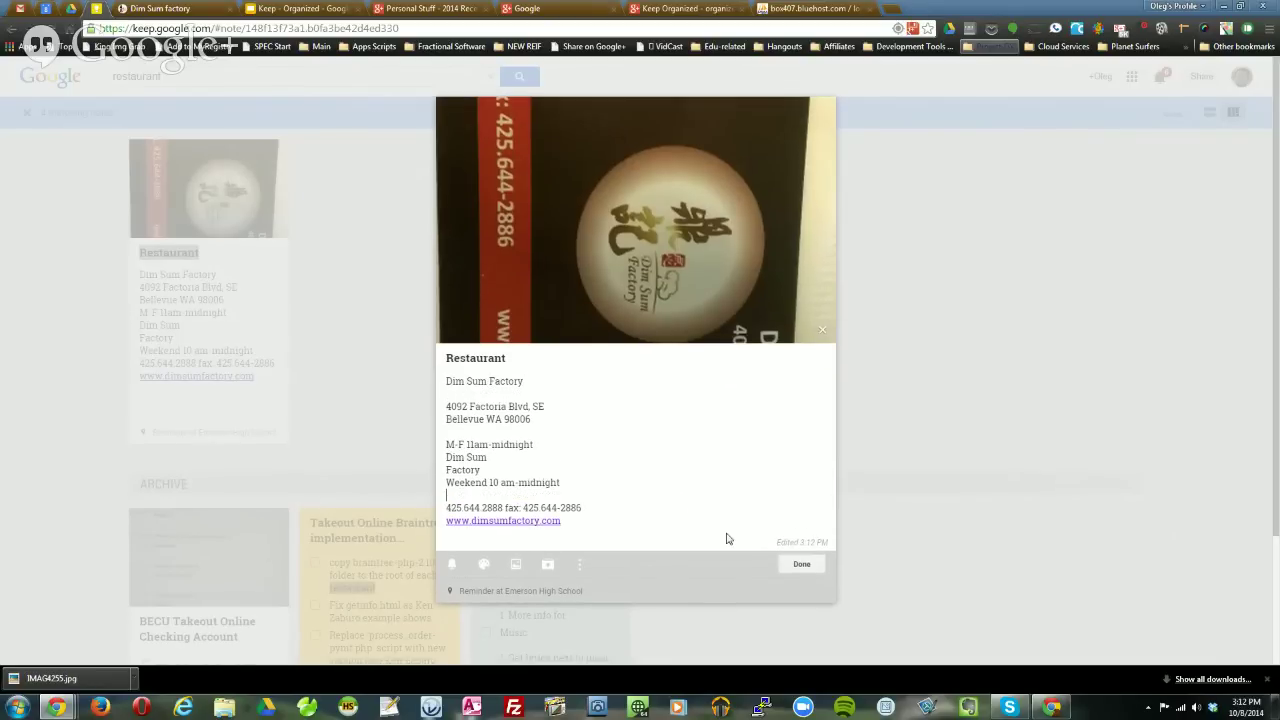
pyautogui.press('Escape')
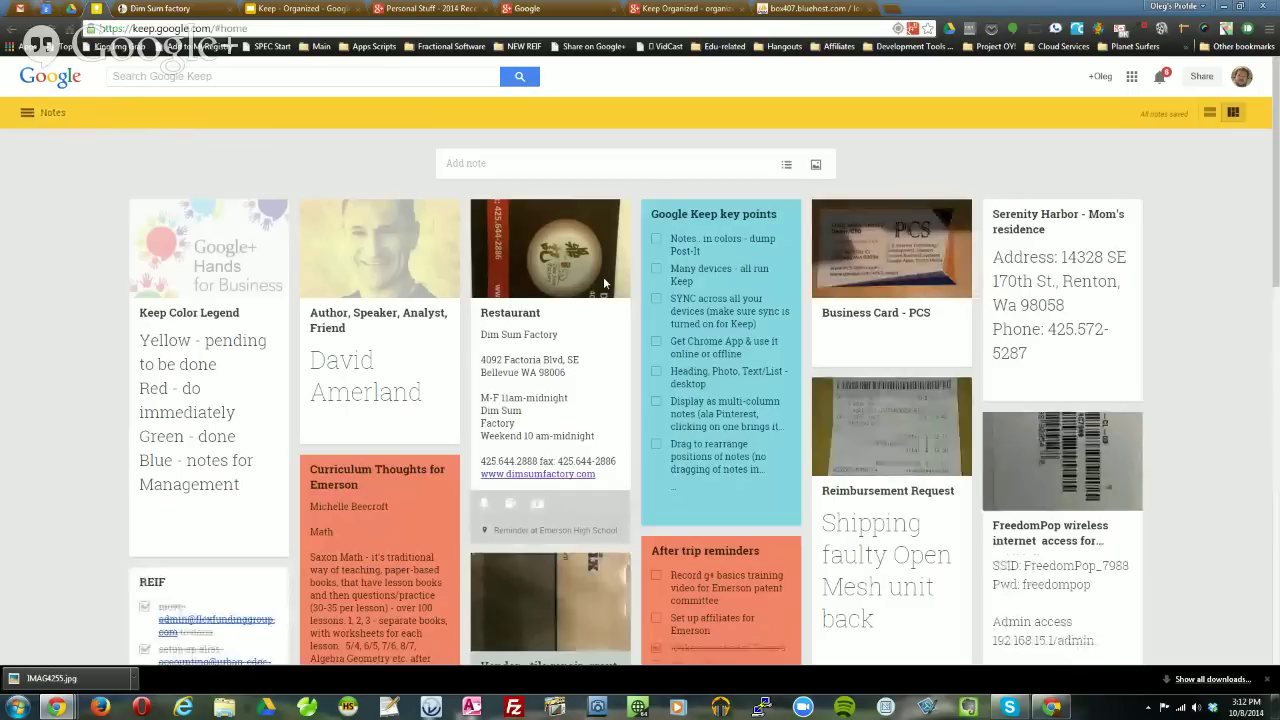
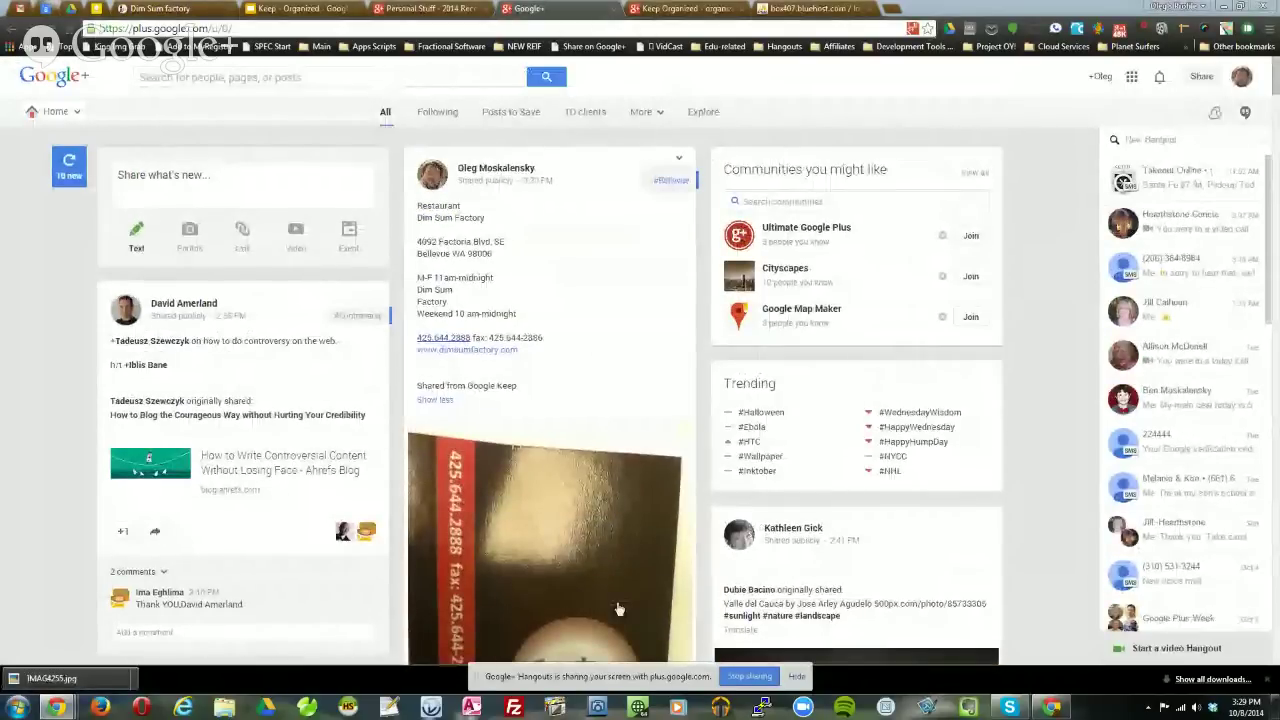
pyautogui.scroll(-2, 618, 600)
pyautogui.scroll(2, 618, 514)
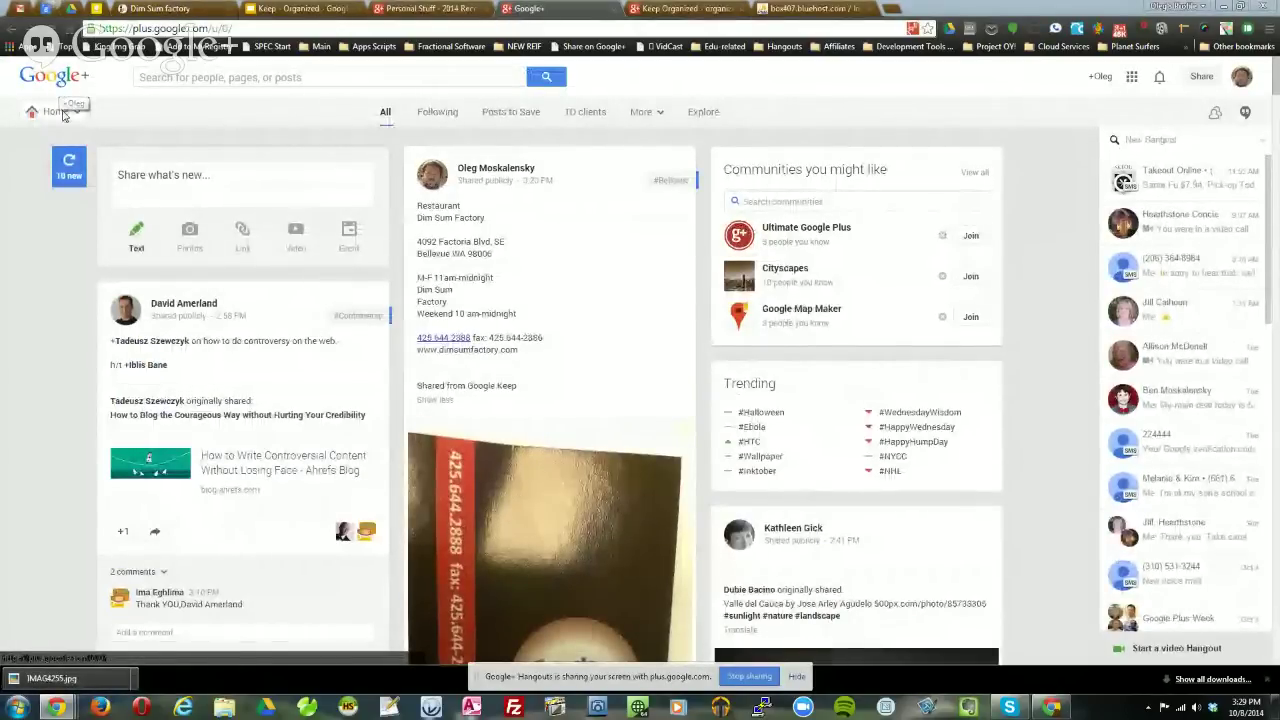
# Switch to Google Keep, retry the image upload in the "Author, Speaker, Analyst, Friend" note and close the note.
pyautogui.hotkey('ctrl', '2')
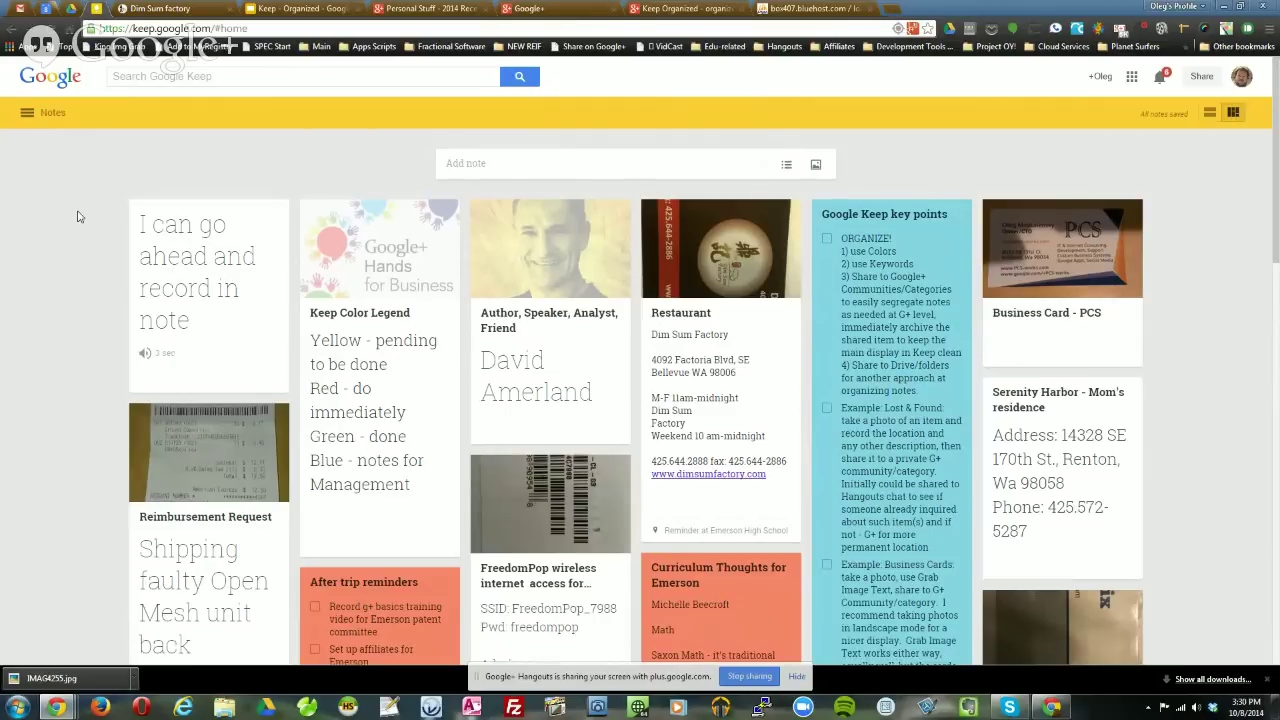
pyautogui.moveTo(556, 257)
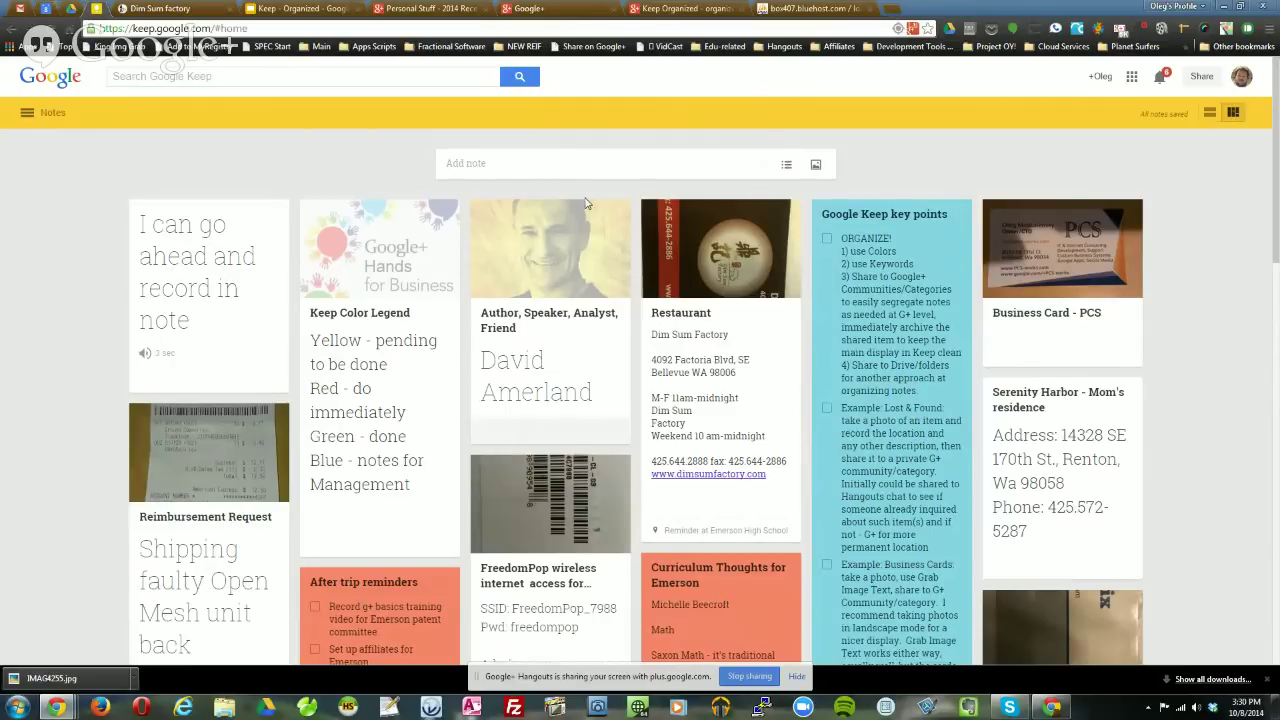
pyautogui.click(556, 257)
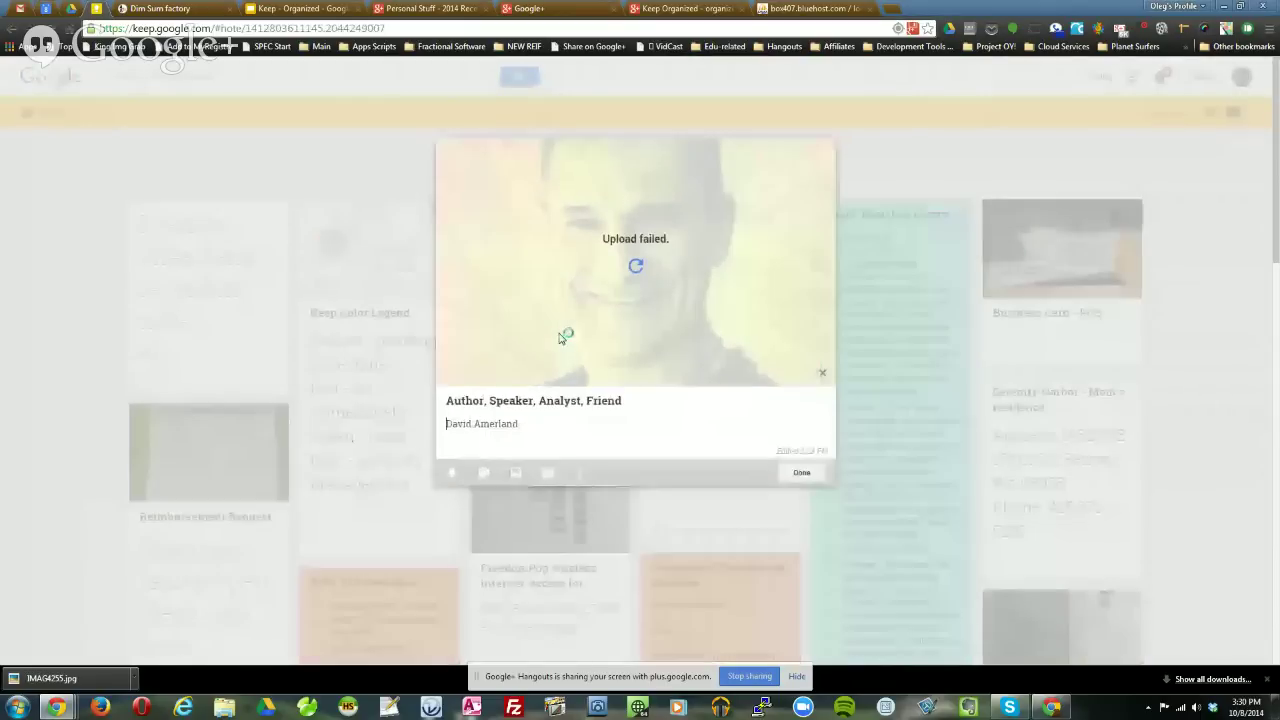
pyautogui.click(632, 268)
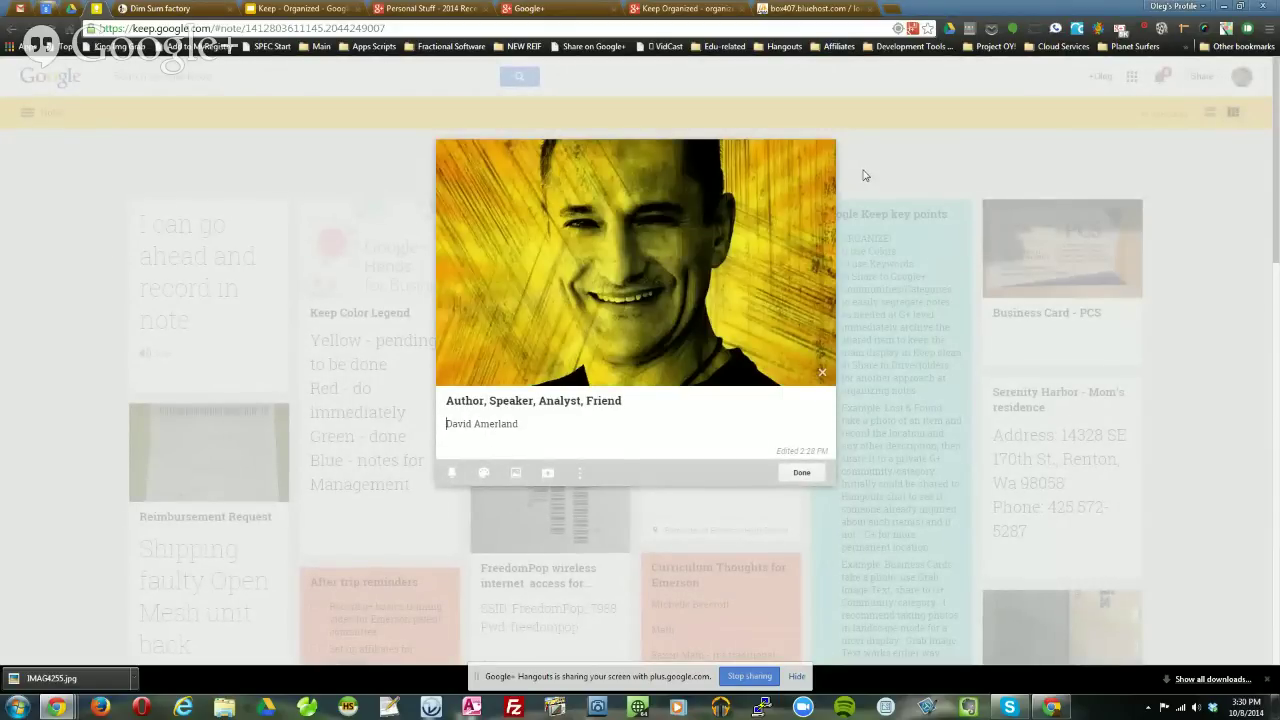
pyautogui.click(805, 473)
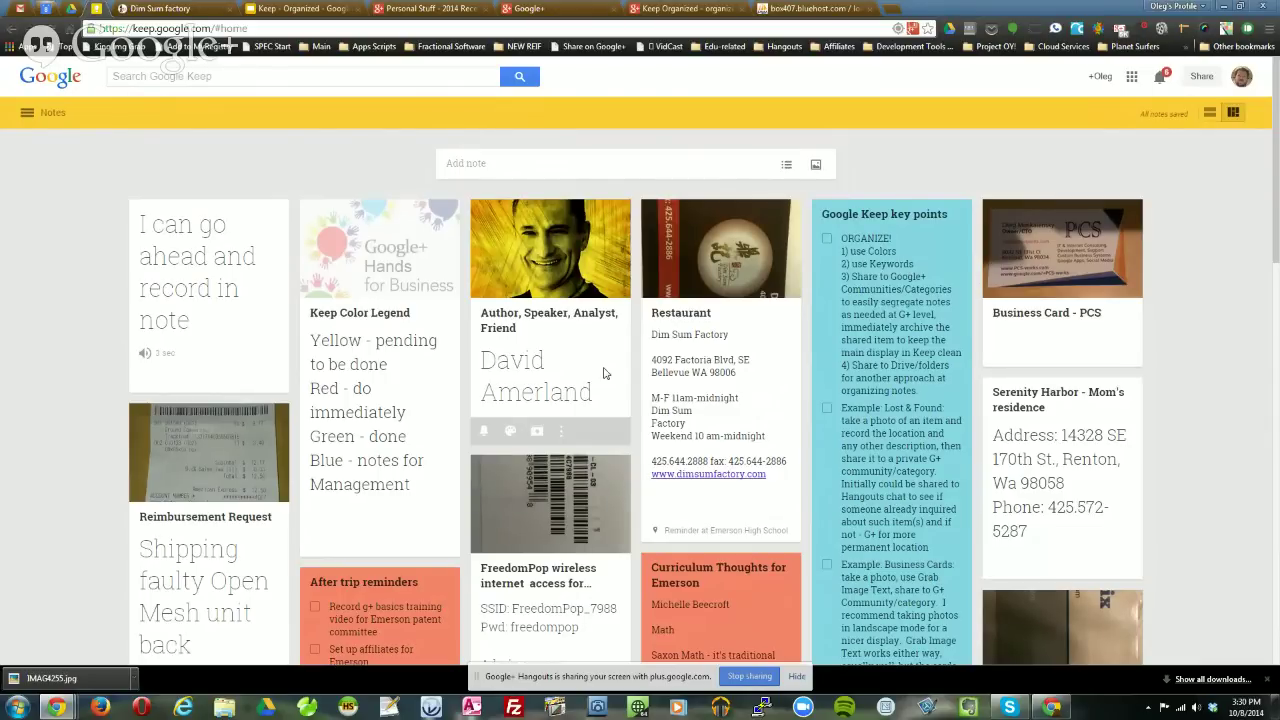
# Try red on the "Author, Speaker, Analyst, Friend" note, and set its color to yellow.
pyautogui.moveTo(512, 431)
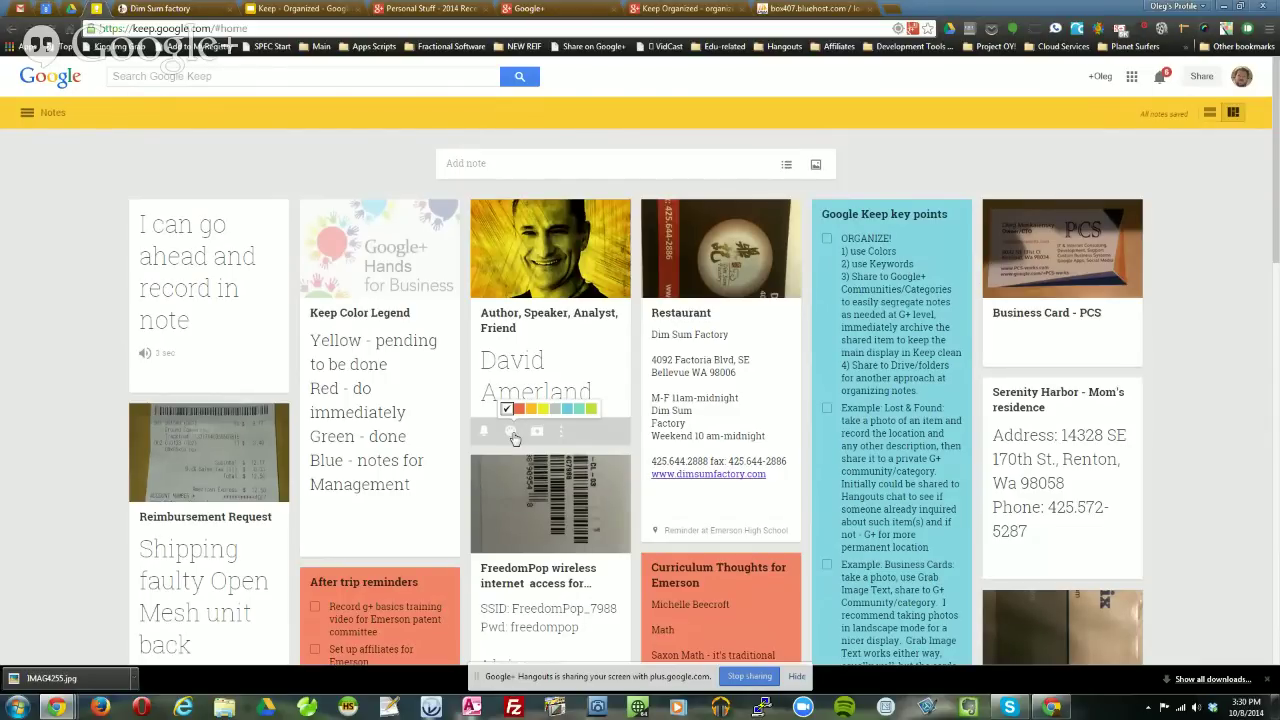
pyautogui.click(519, 408)
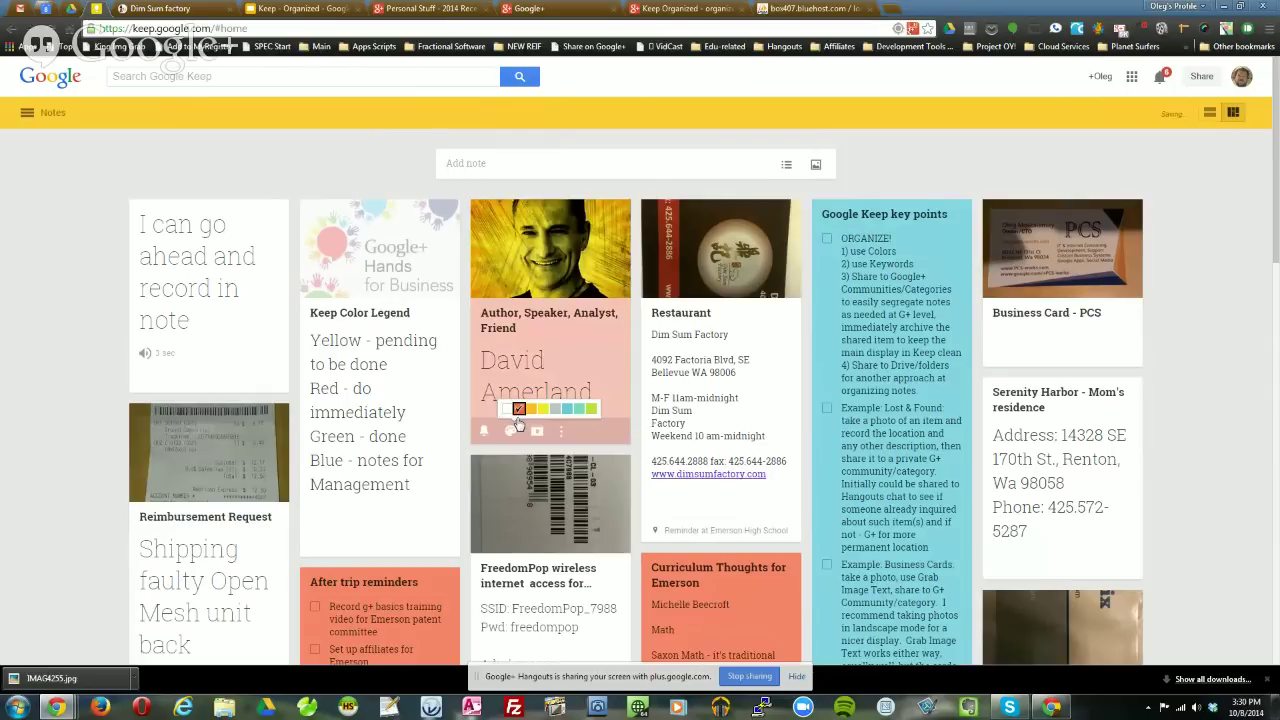
pyautogui.click(542, 410)
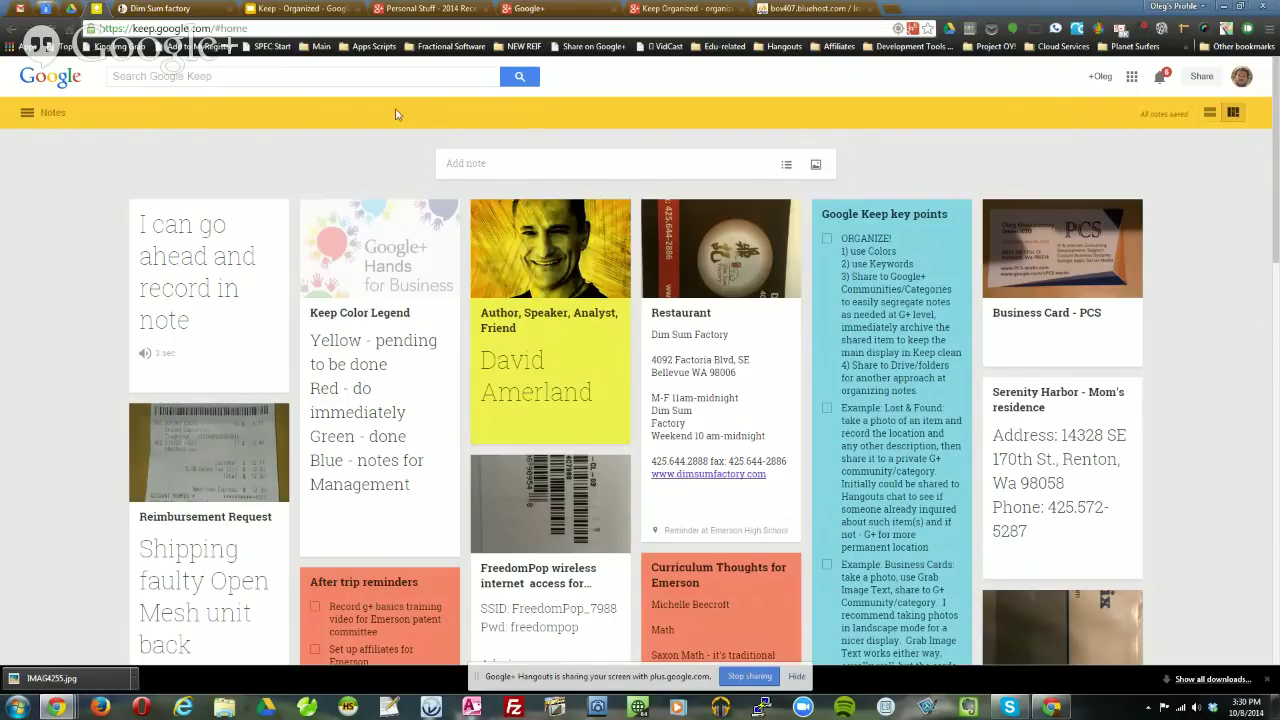
# Search the notes for "analyst" and close the search.
pyautogui.click(394, 72)
pyautogui.write('an')
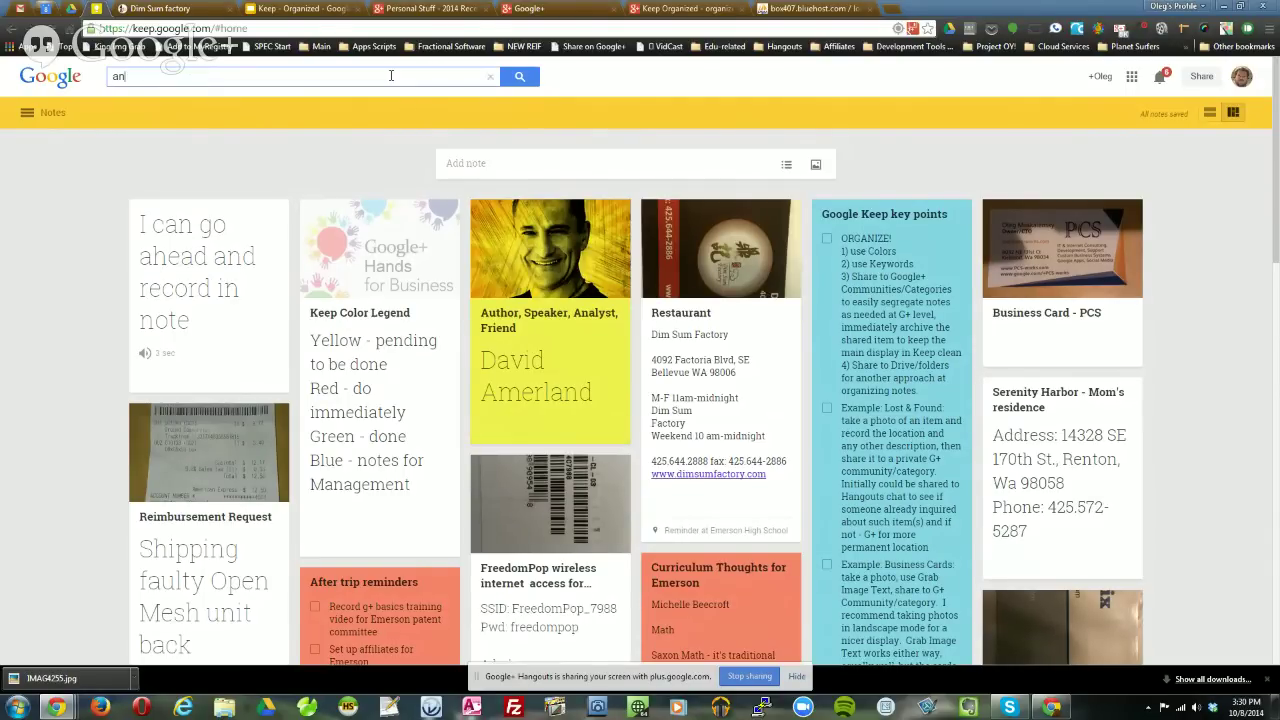
pyautogui.write('alyst')
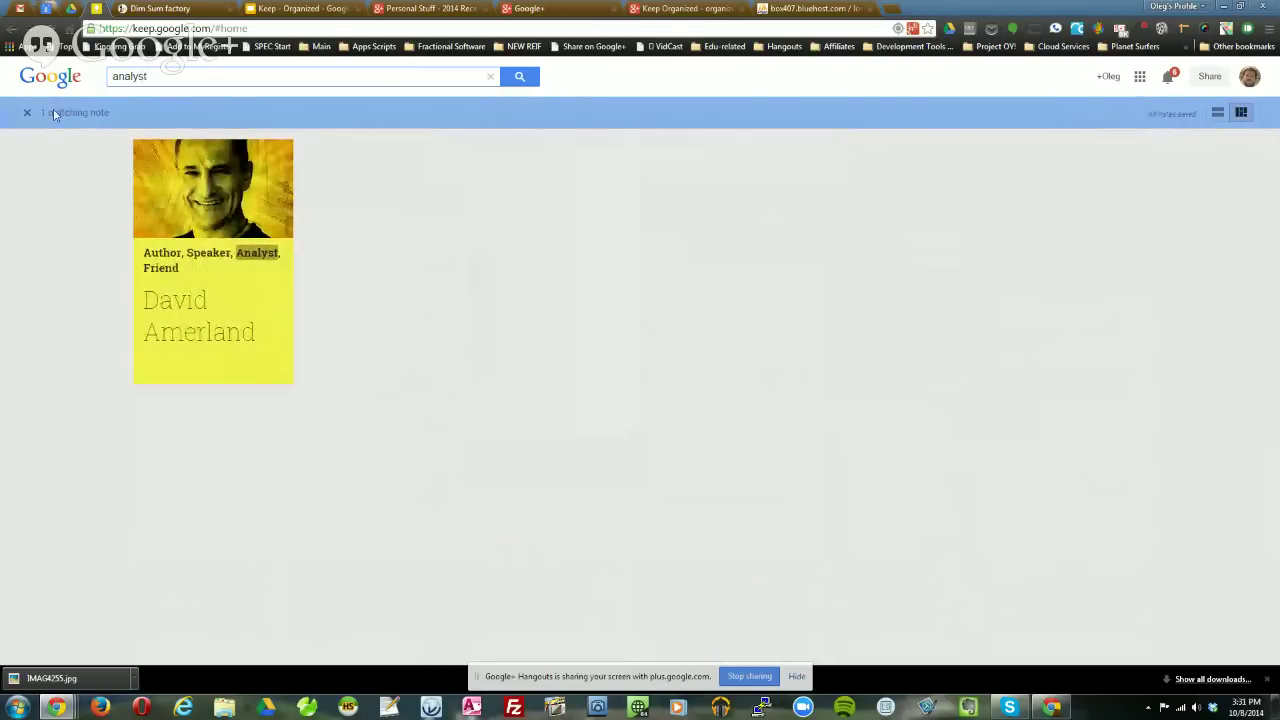
pyautogui.press('Escape')
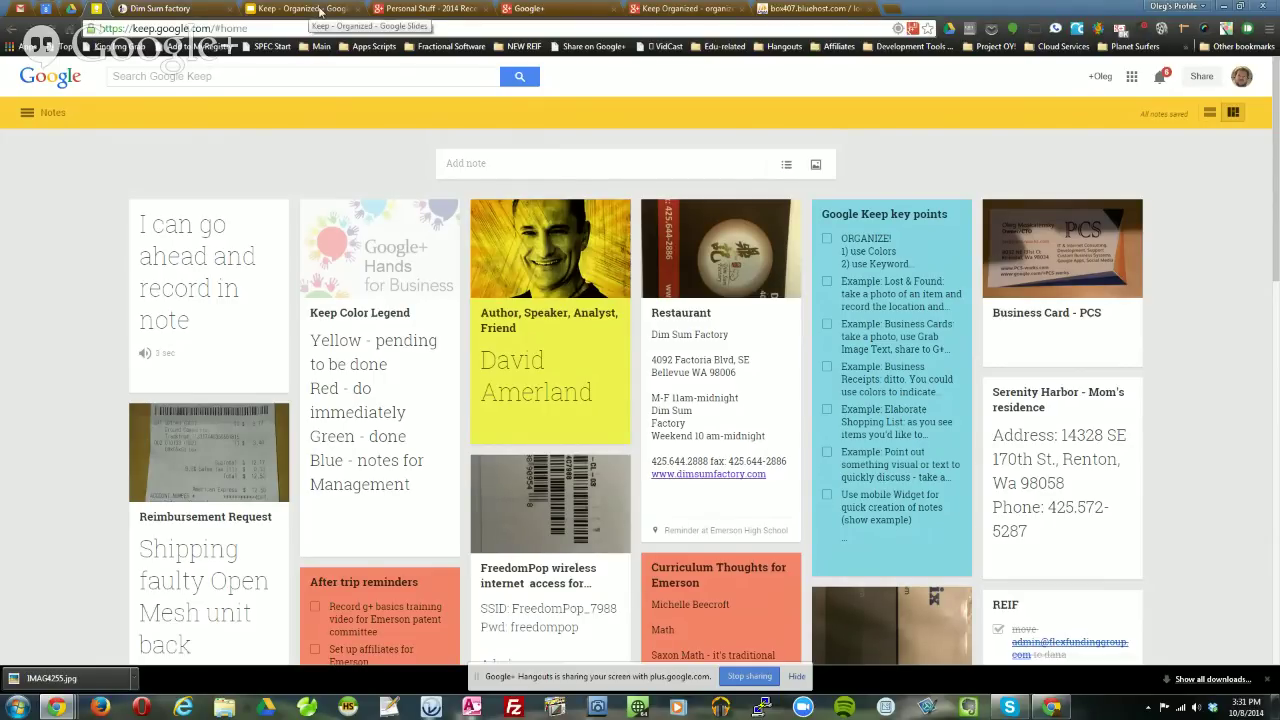
# Switch to the Personal Stuff community on Google+ and examine the Canon printer ink post and its category choices, keeping 2014 Receipts.
pyautogui.click(428, 8)
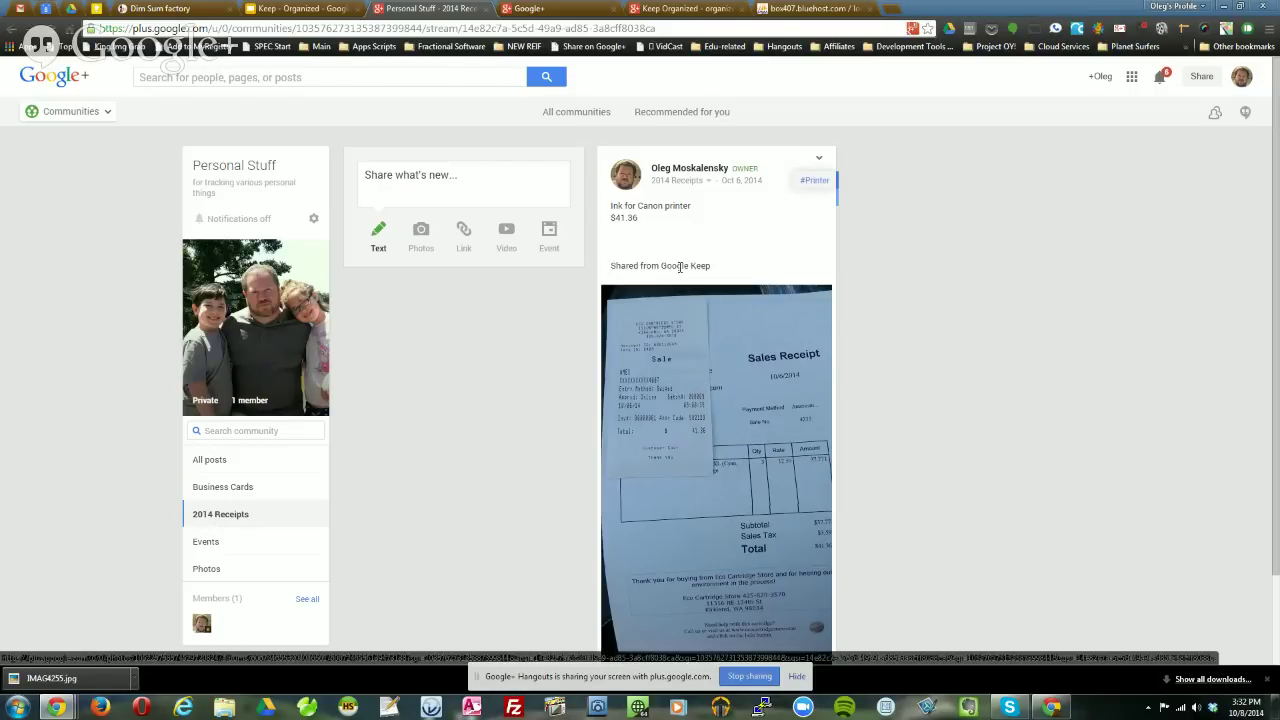
pyautogui.scroll(-1, 663, 509)
pyautogui.scroll(1, 685, 531)
pyautogui.click(694, 185)
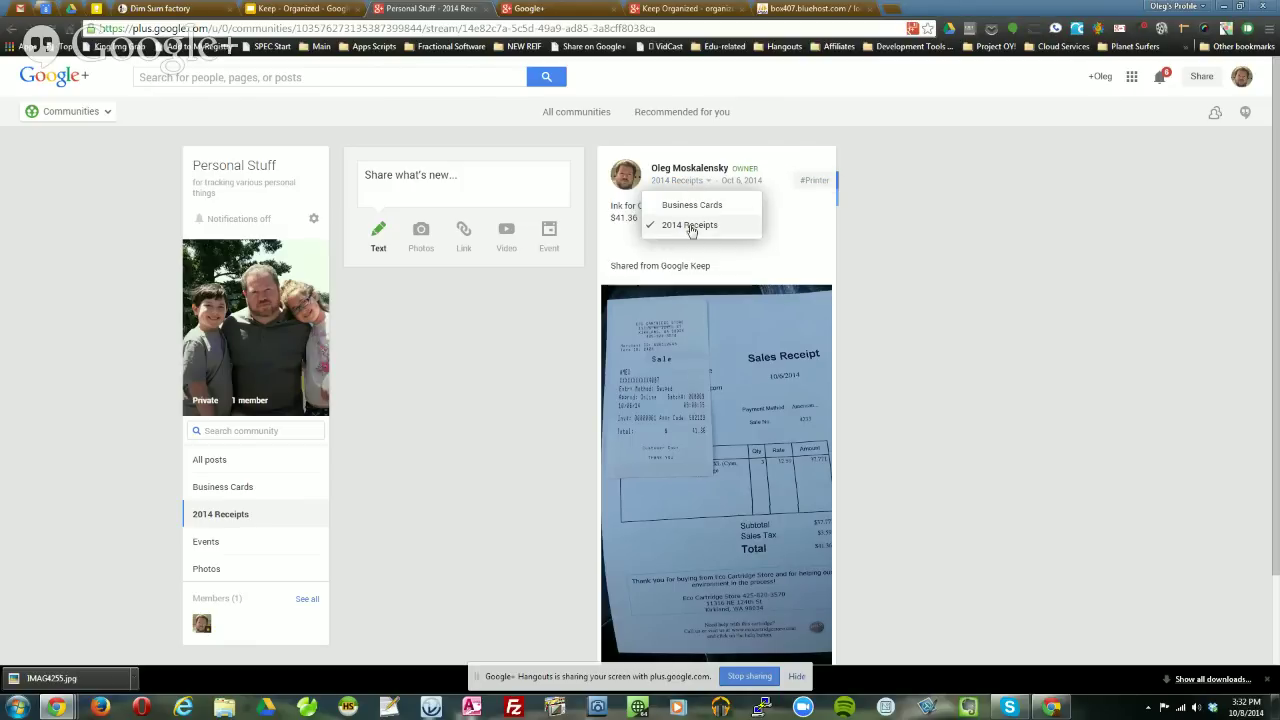
pyautogui.click(690, 225)
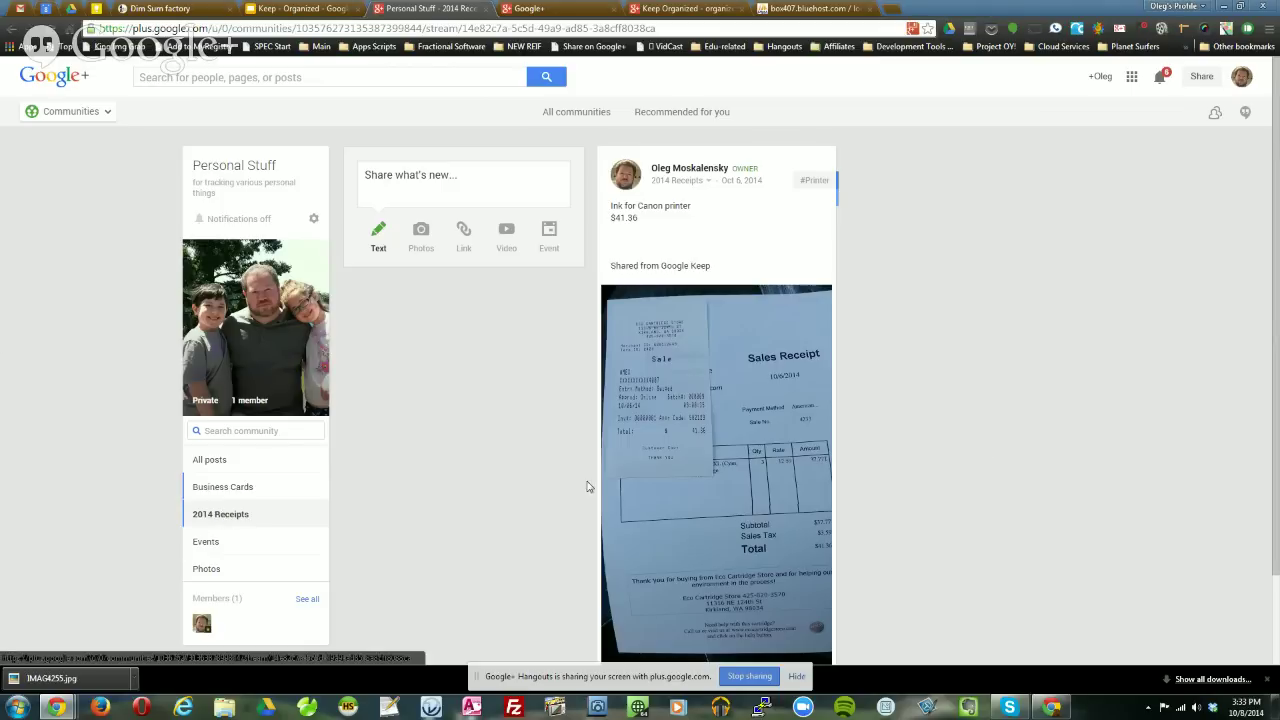
pyautogui.click(222, 518)
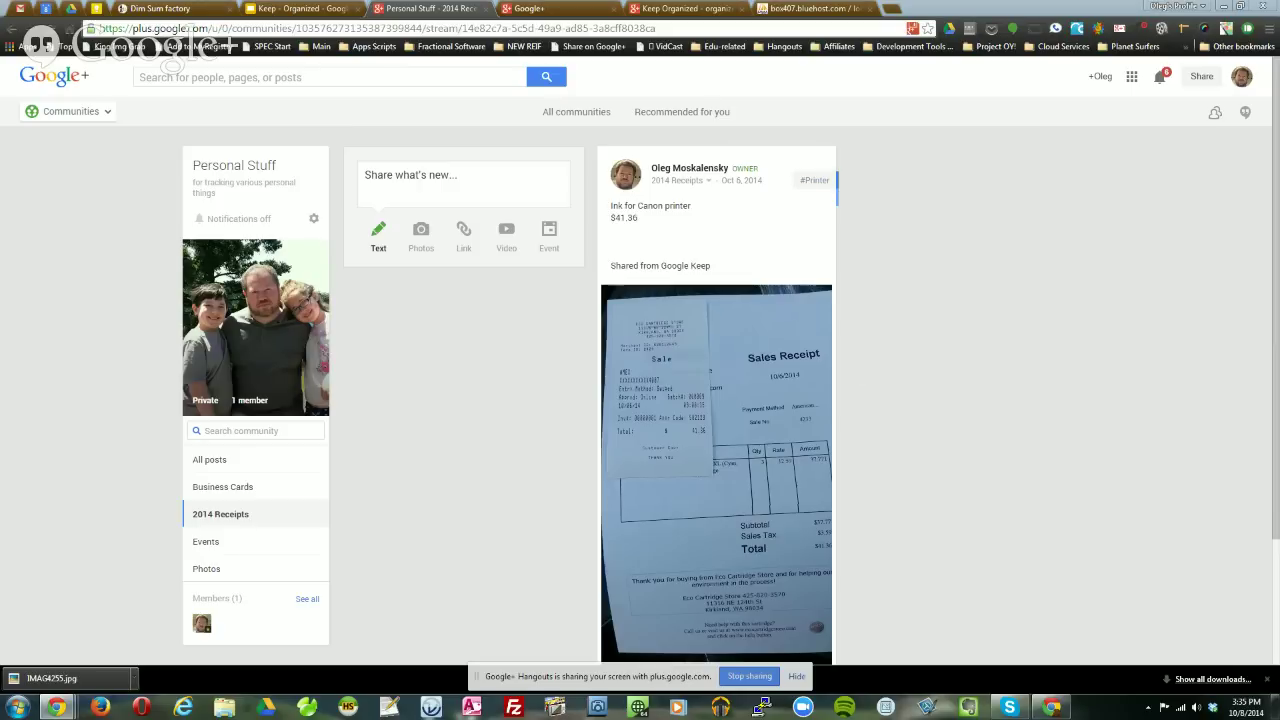
# Show the community's Business Cards category and expand the full text of the PCS card and tile repair vendor posts.
pyautogui.click(211, 492)
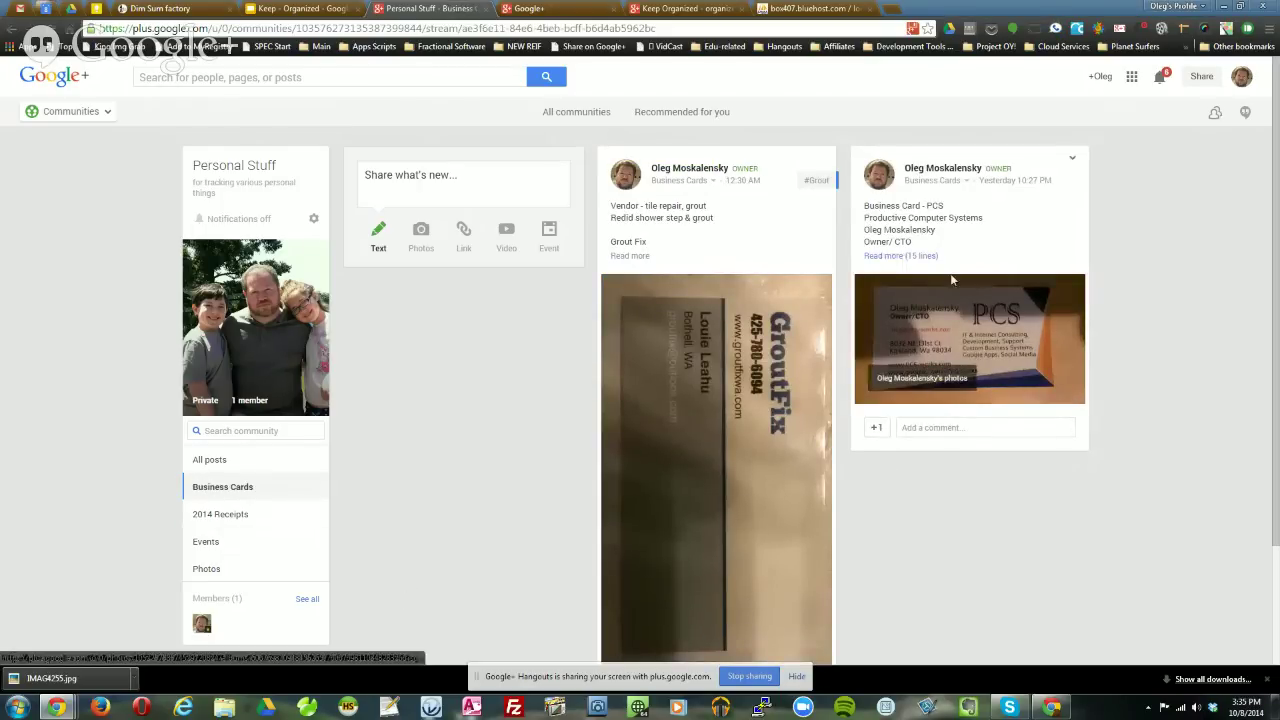
pyautogui.click(914, 261)
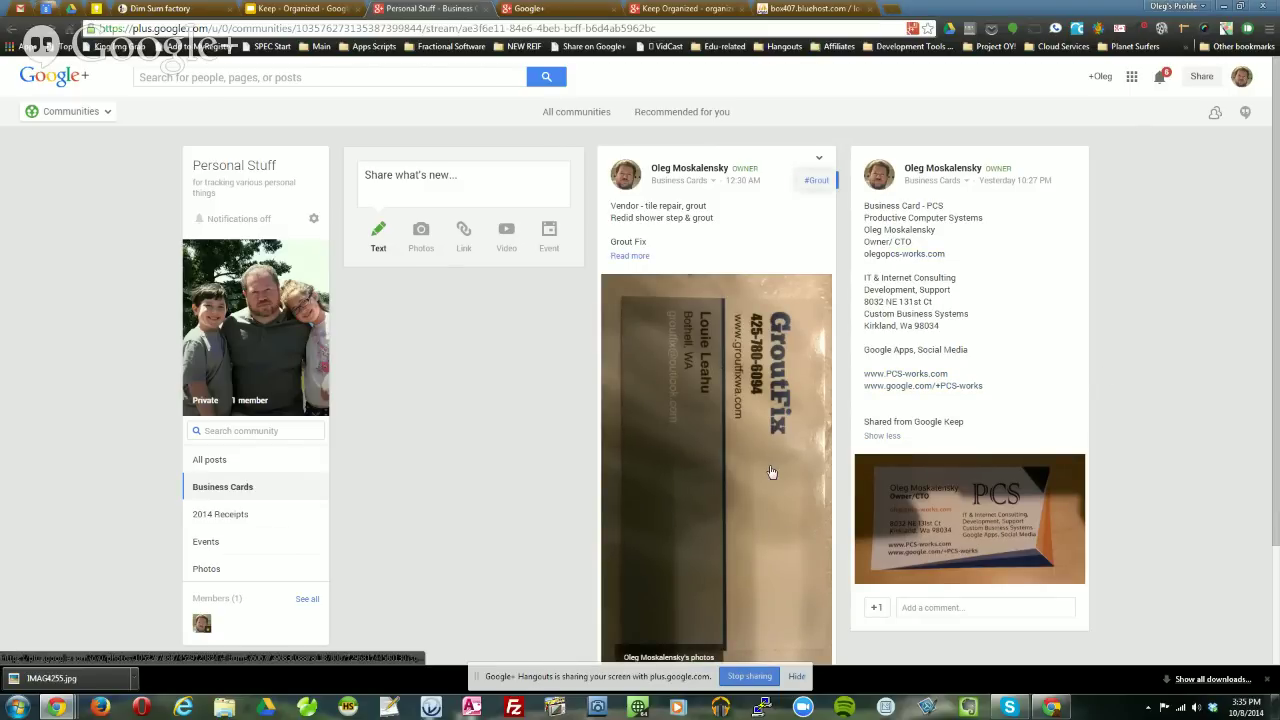
pyautogui.click(630, 256)
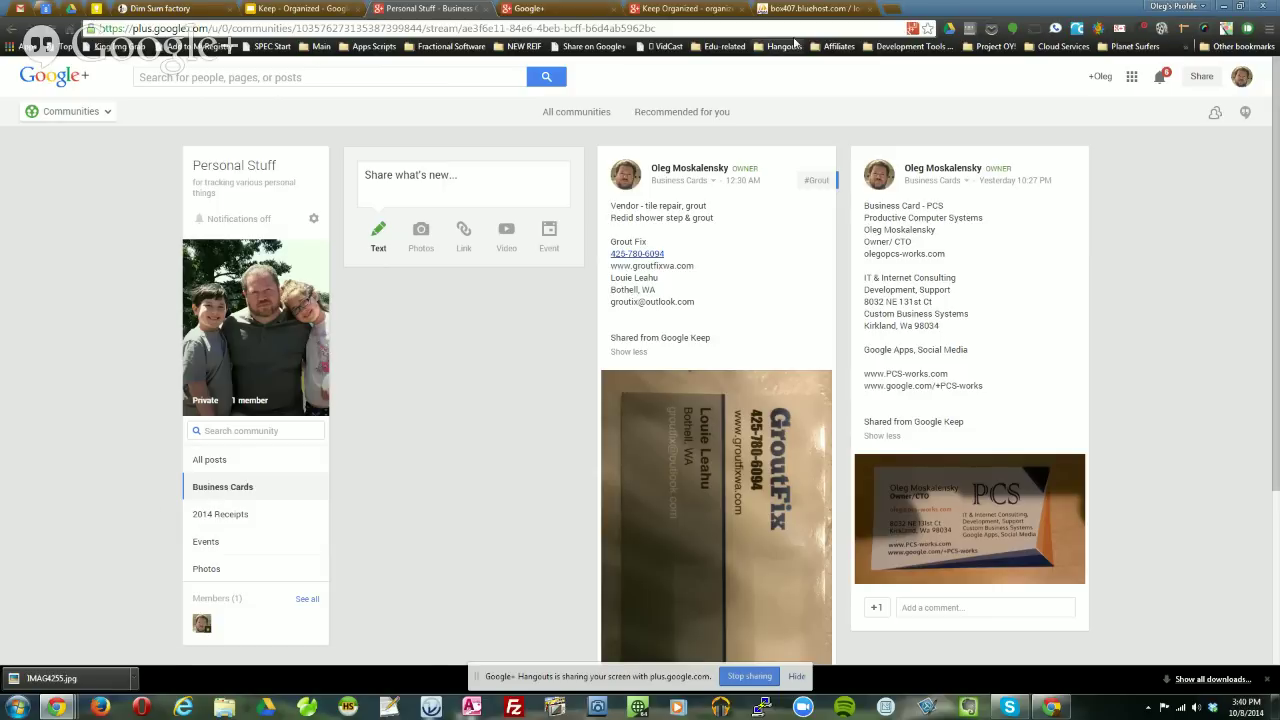
# Try to open fox.com/underthedome/ in a new browser tab.
pyautogui.click(893, 10)
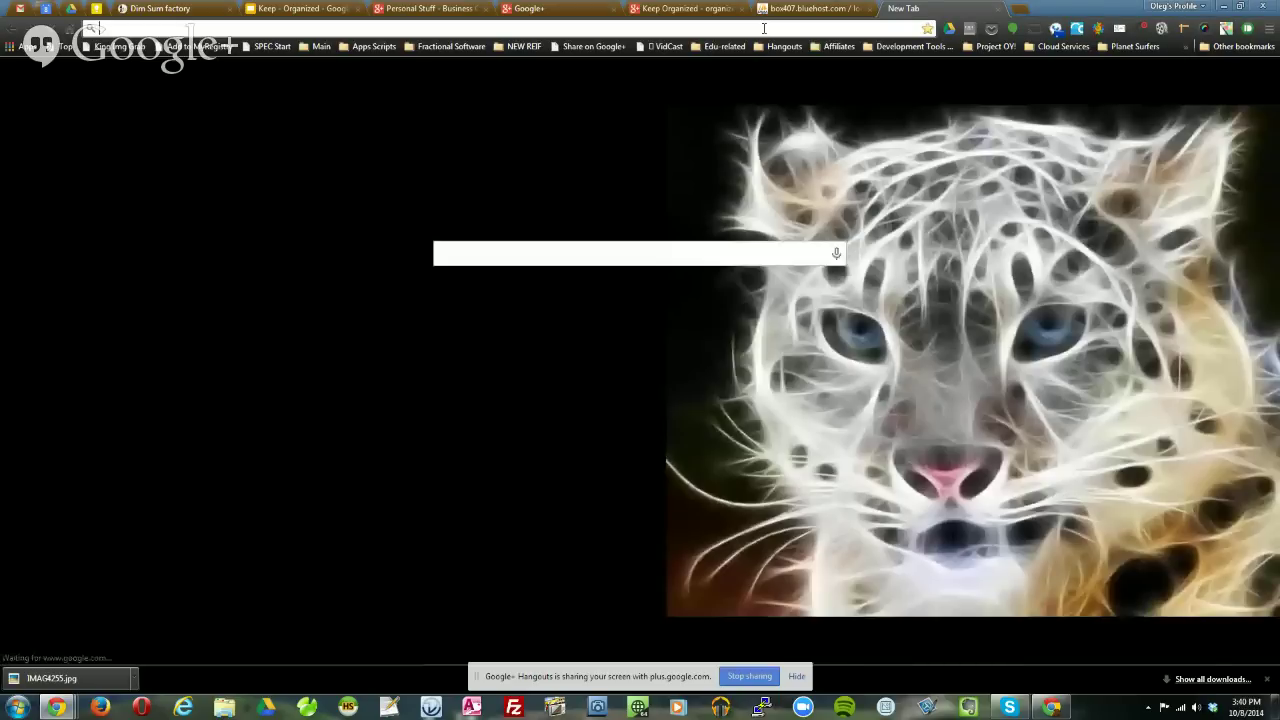
pyautogui.write('fox')
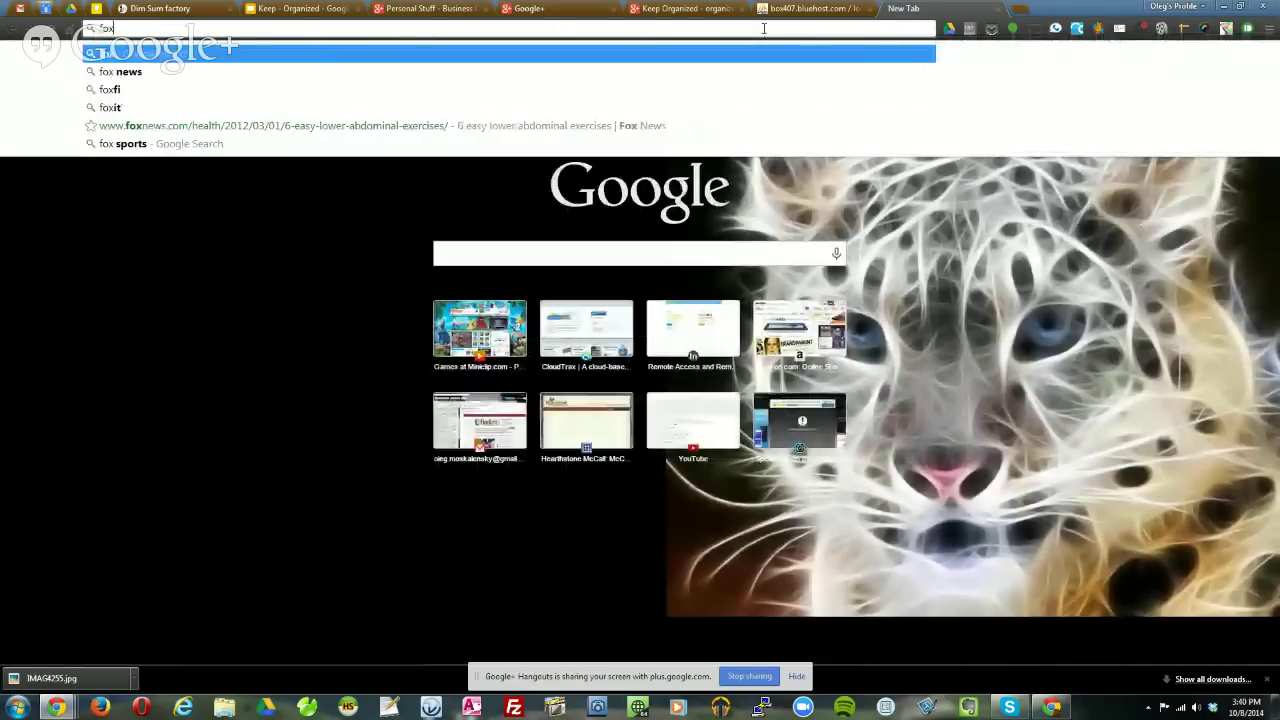
pyautogui.write('.com/')
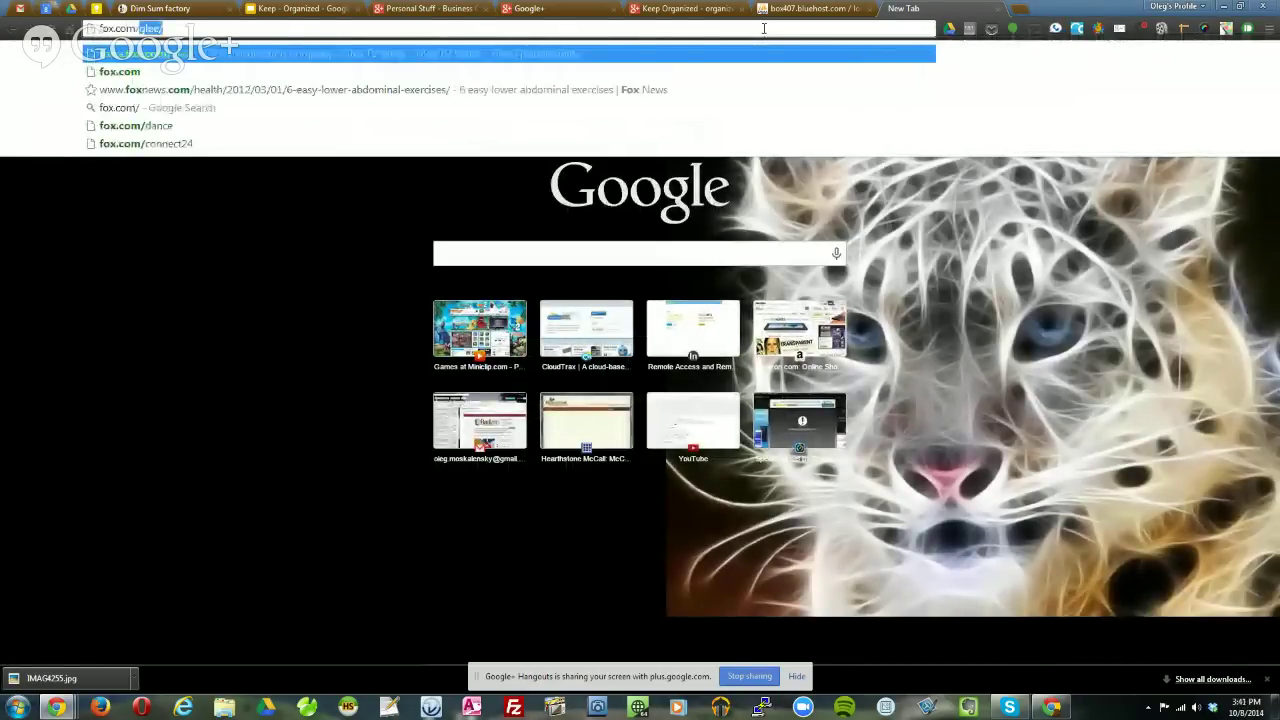
pyautogui.write('underthedome/')
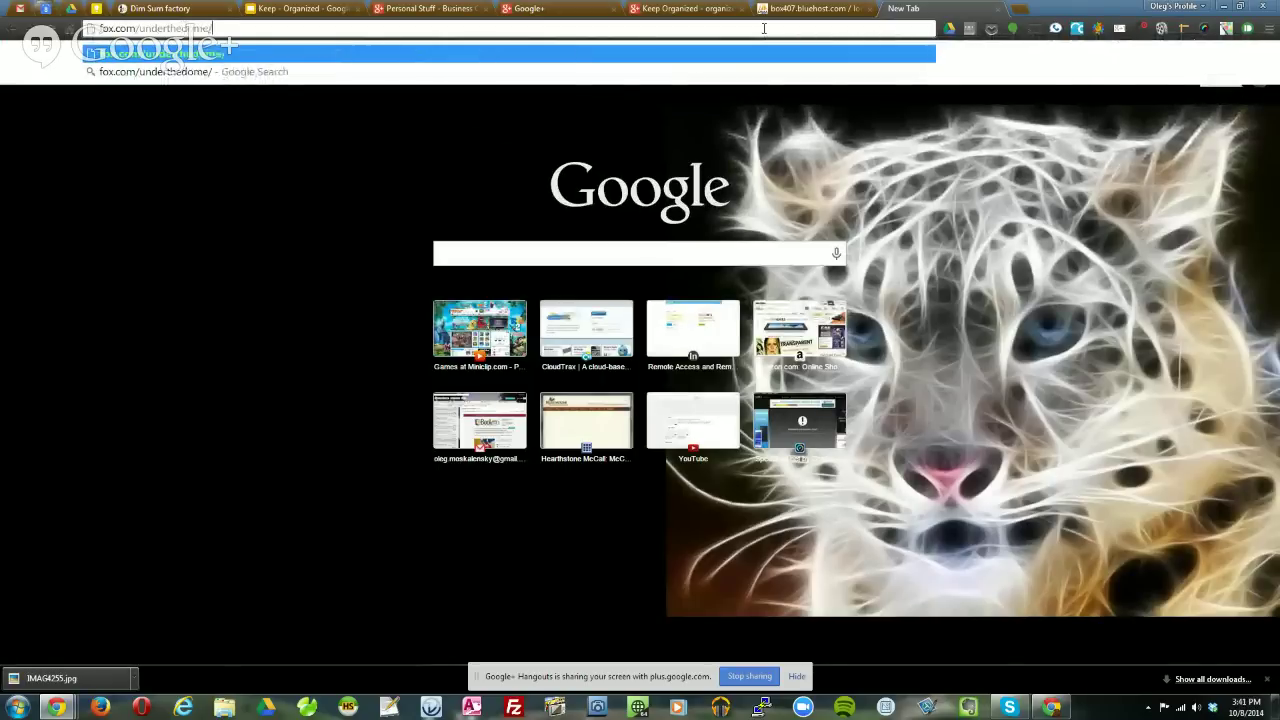
pyautogui.press('Return')
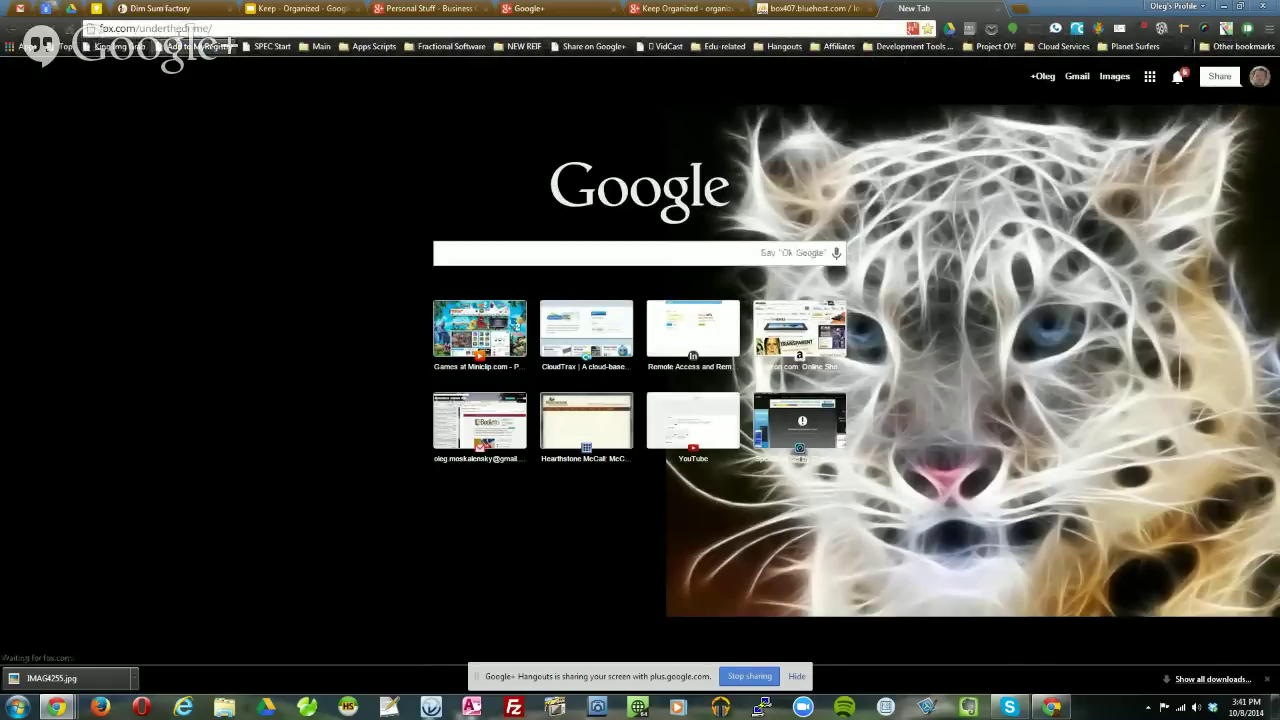
# Search the web for "revolution season 3".
pyautogui.click(181, 30)
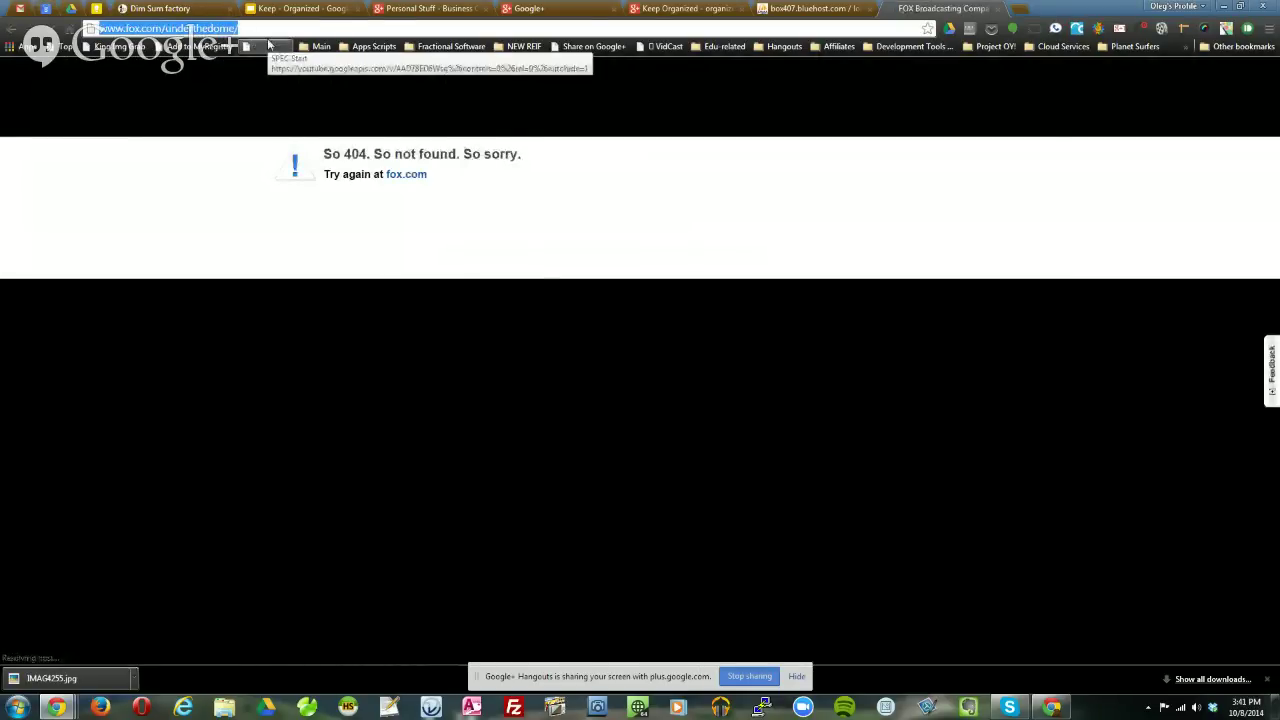
pyautogui.write('revolution season 3')
pyautogui.press('Return')
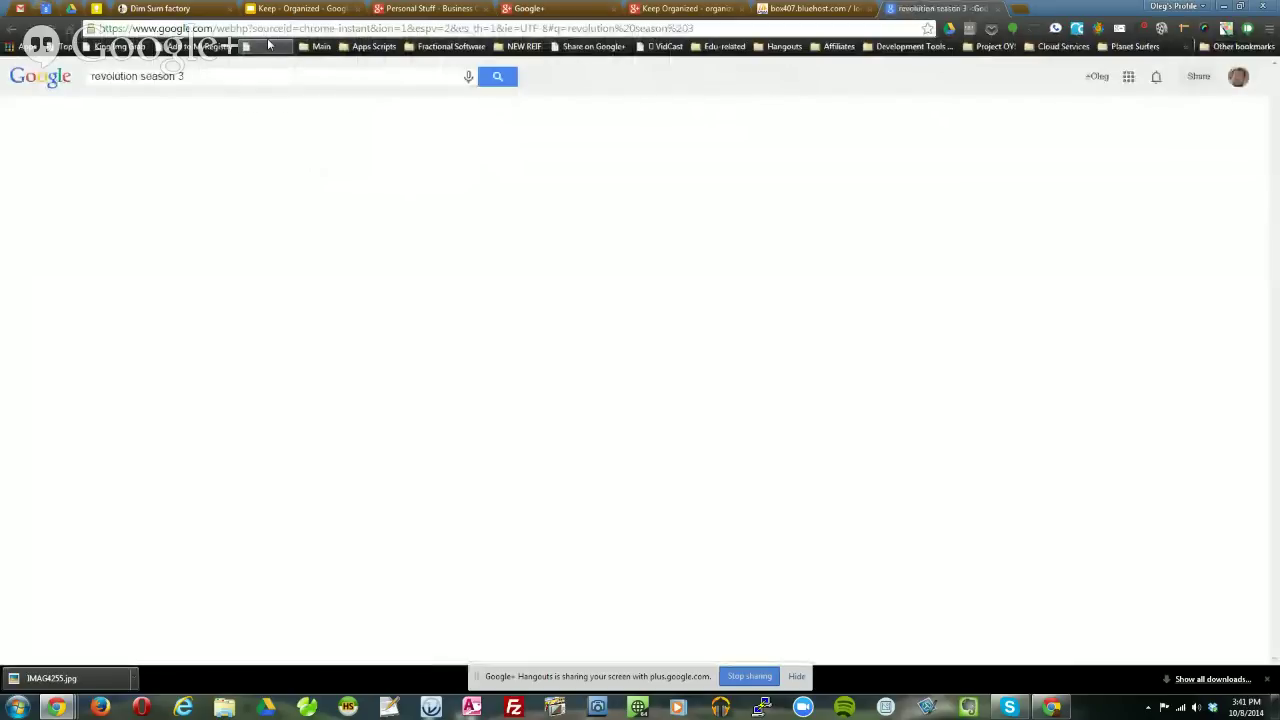